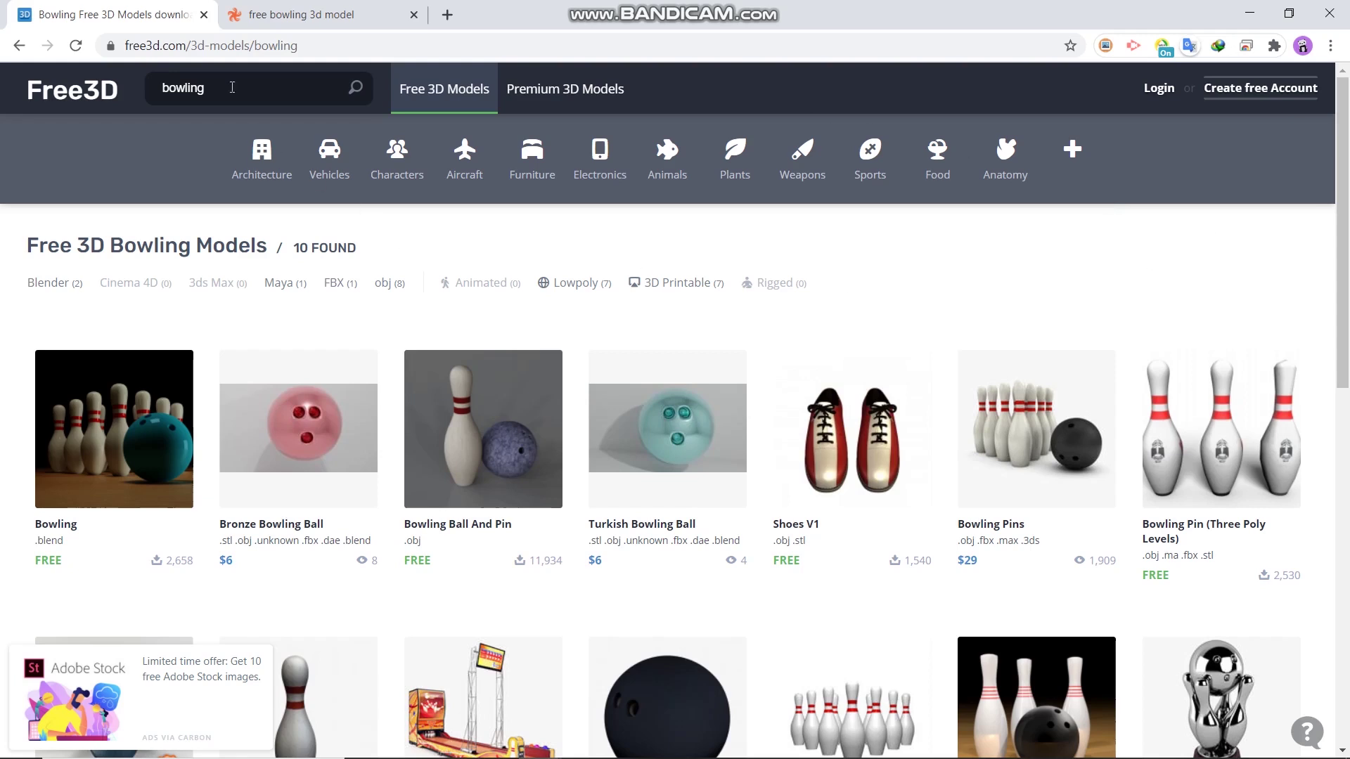
# Step: Look over the free bowling models on the Free3D results page and the TurboSquid bowling alley page
pyautogui.click(342, 12)
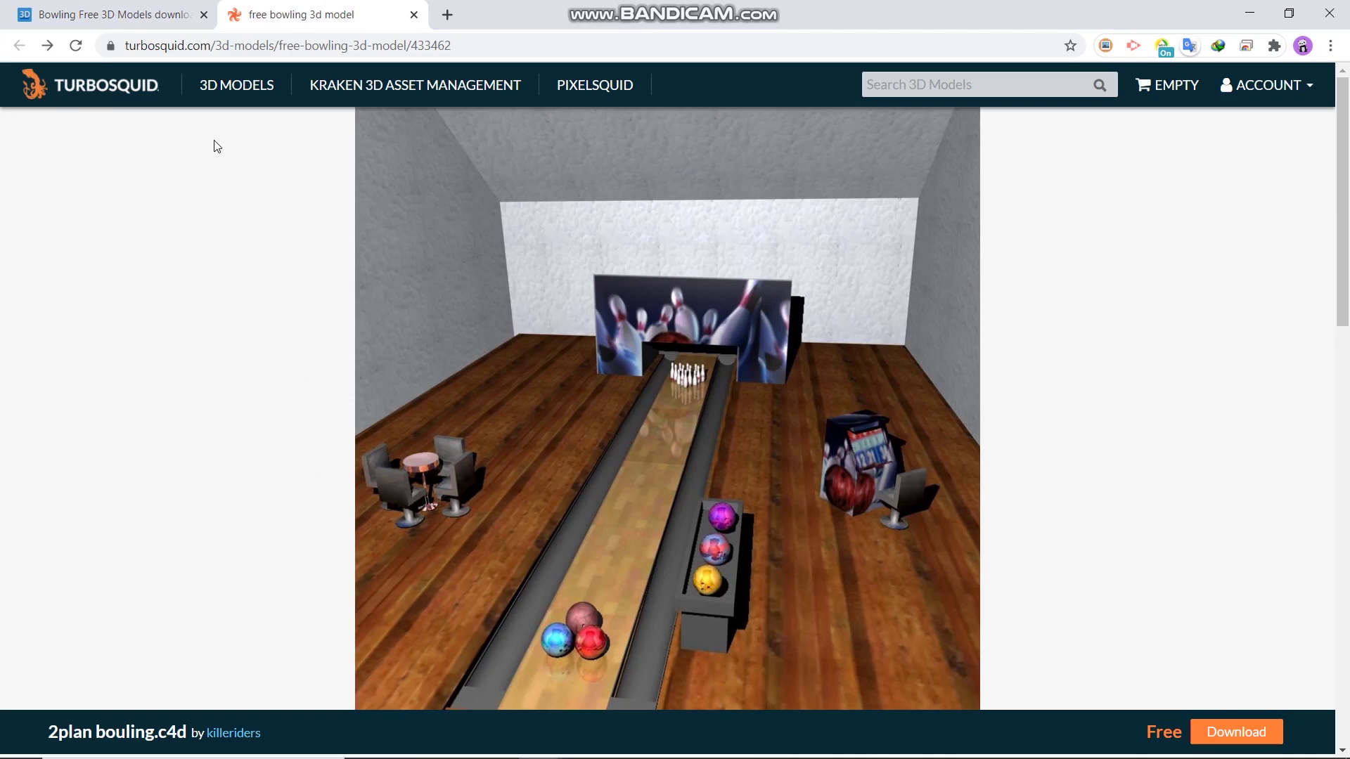
pyautogui.click(148, 12)
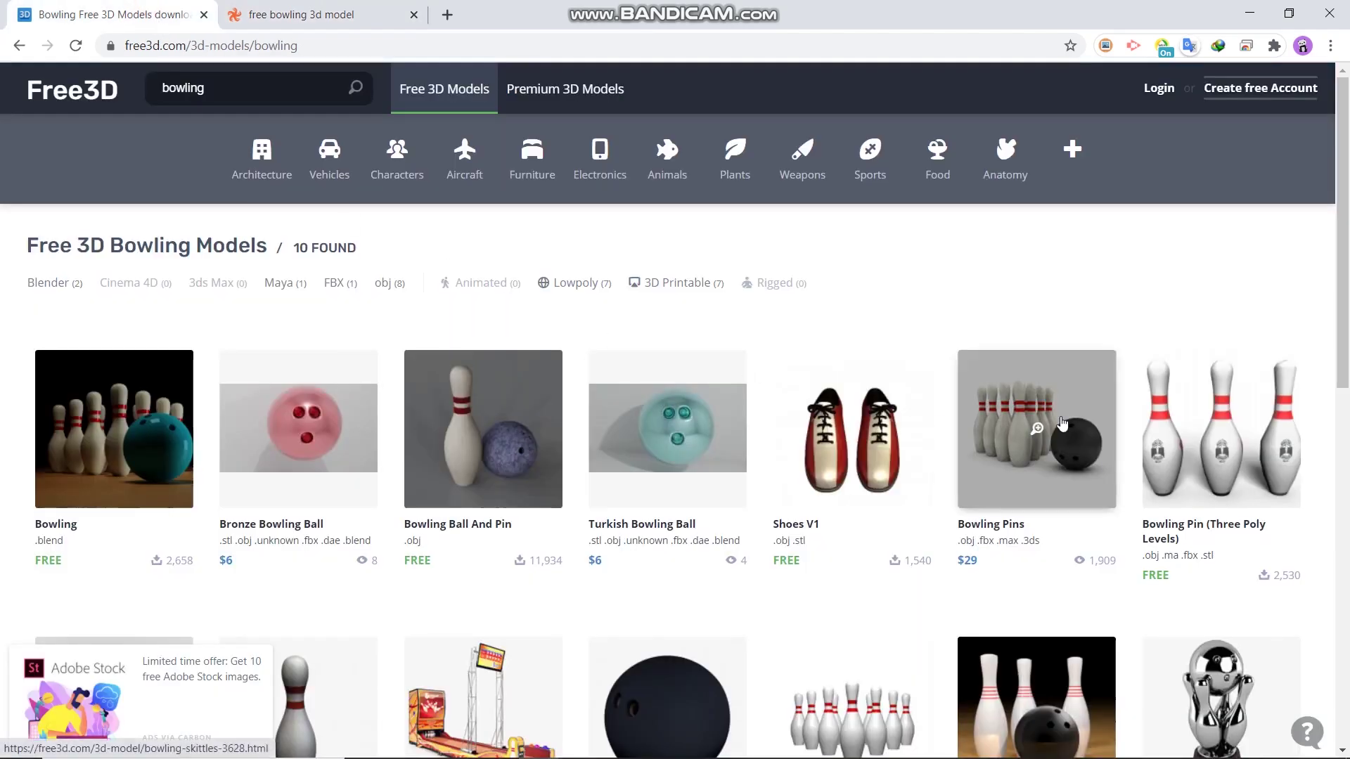
pyautogui.scroll(-3, 946, 481)
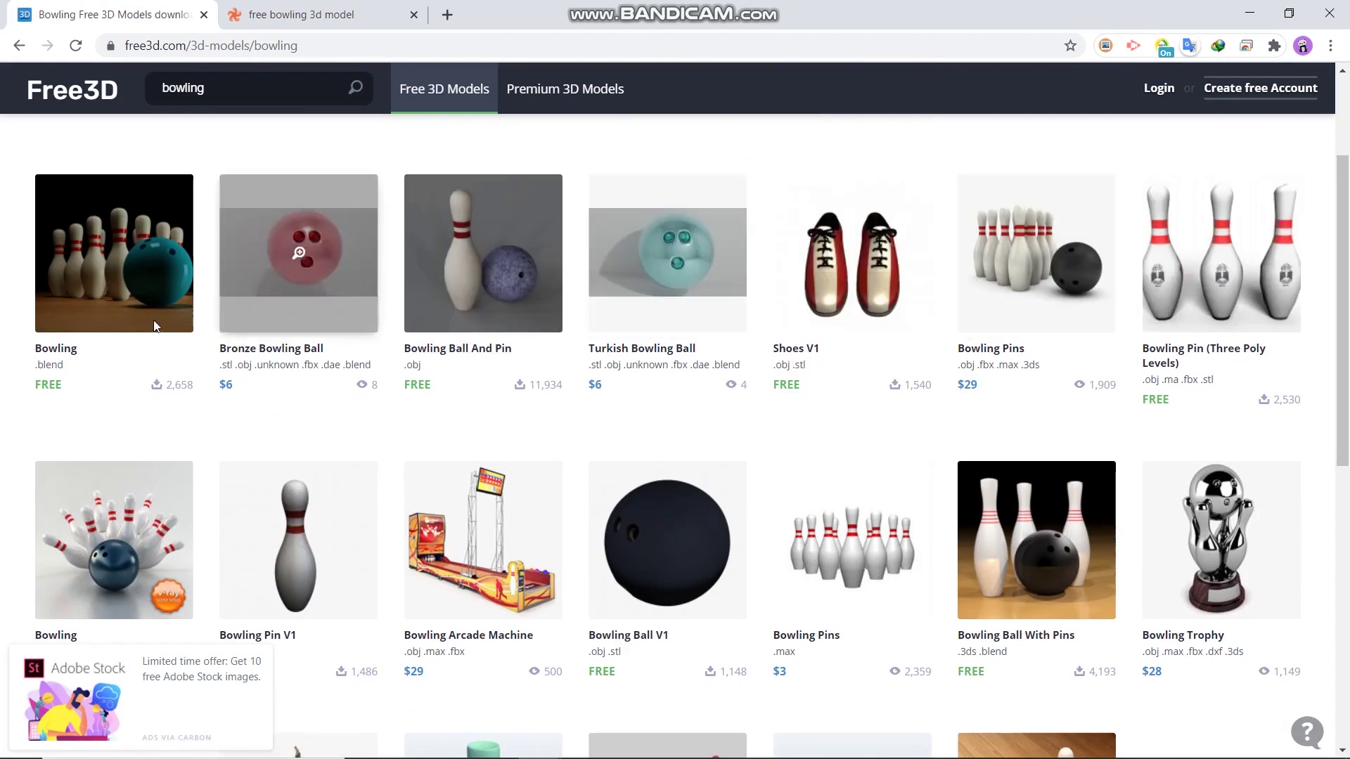
pyautogui.click(262, 5)
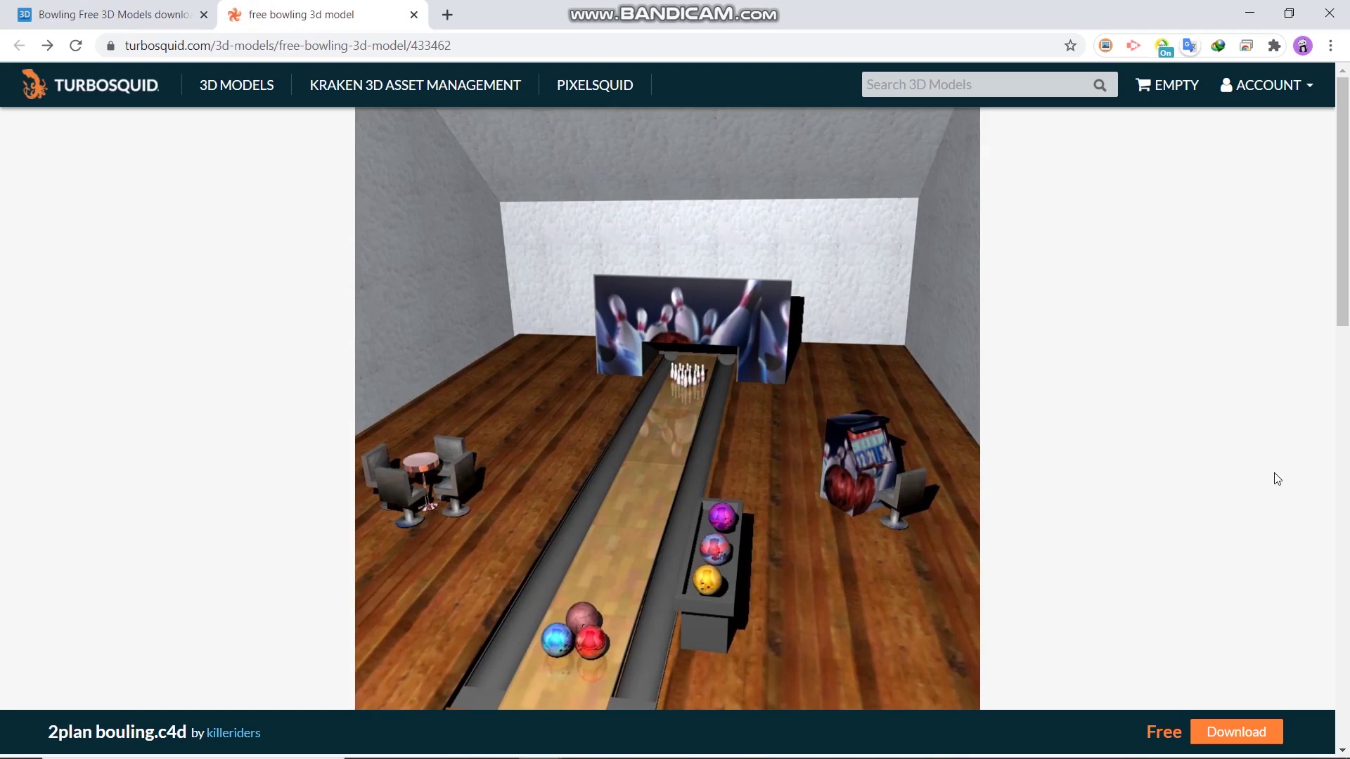
# Step: Switch to Unity and create a folder named Models in the project's Assets
pyautogui.hotkey('alt', 'Tab')
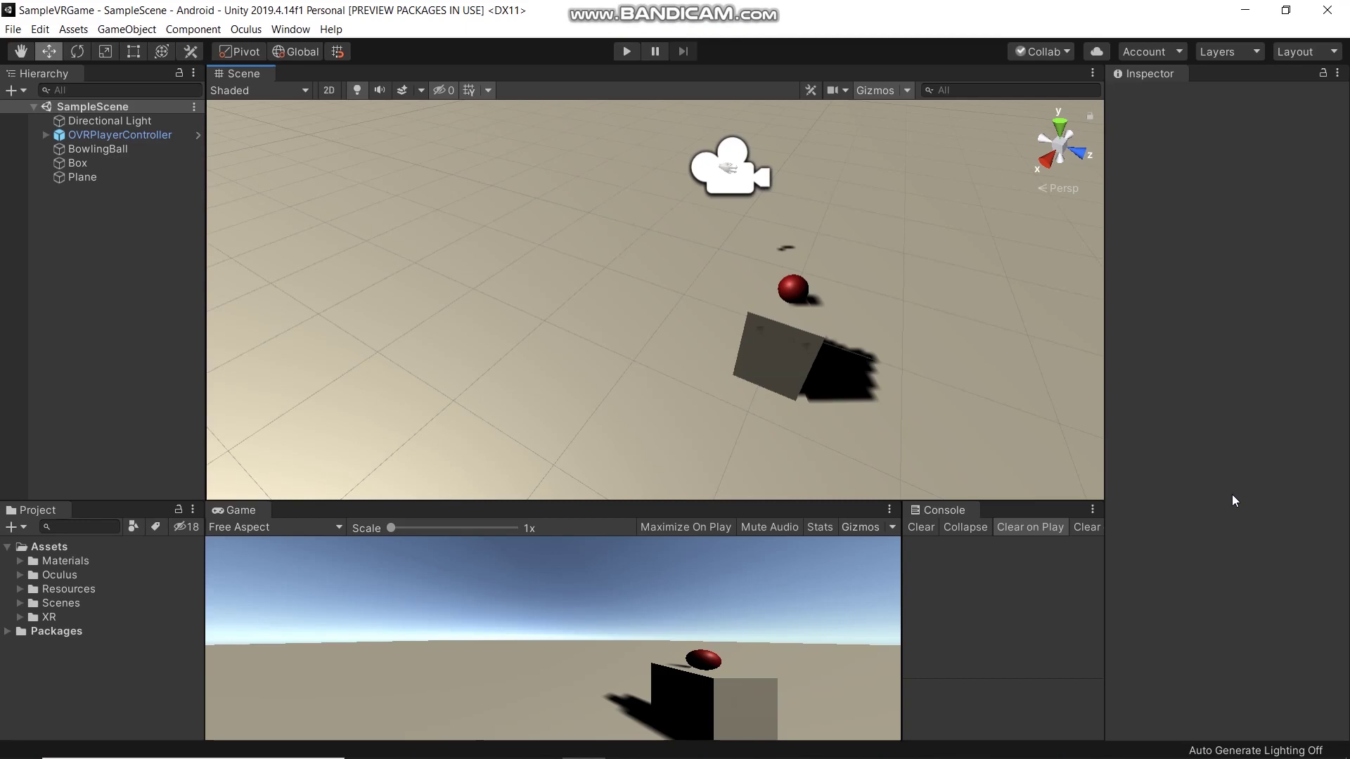
pyautogui.rightClick(57, 547)
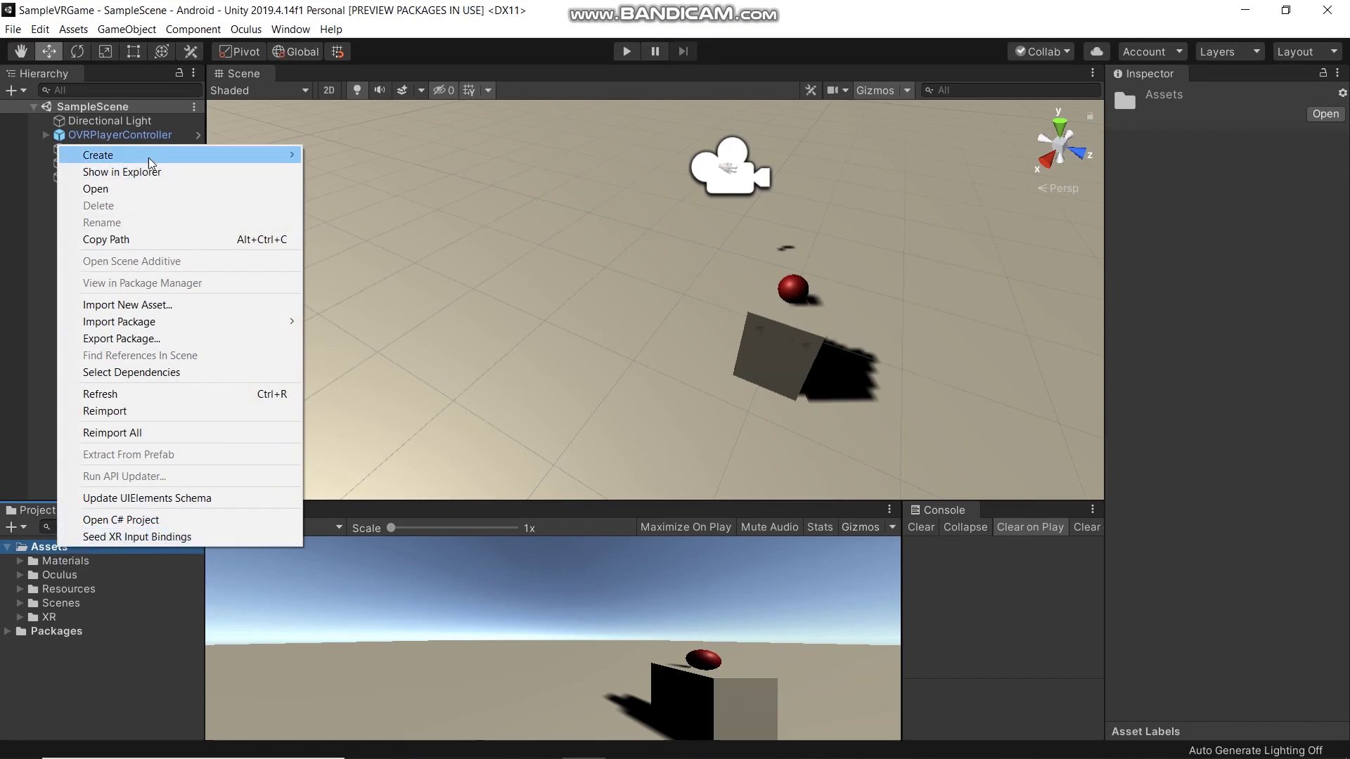
pyautogui.moveTo(150, 156)
pyautogui.click(379, 142)
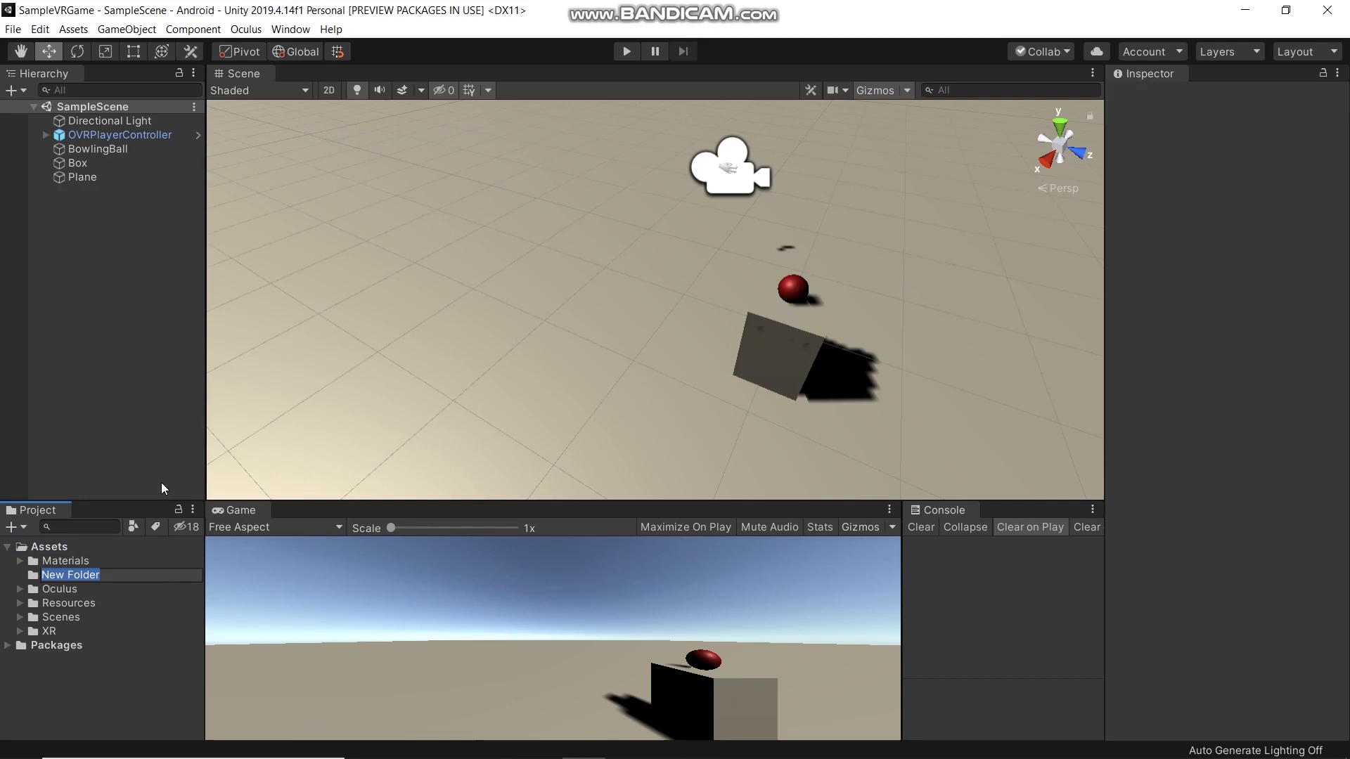
pyautogui.write('Models')
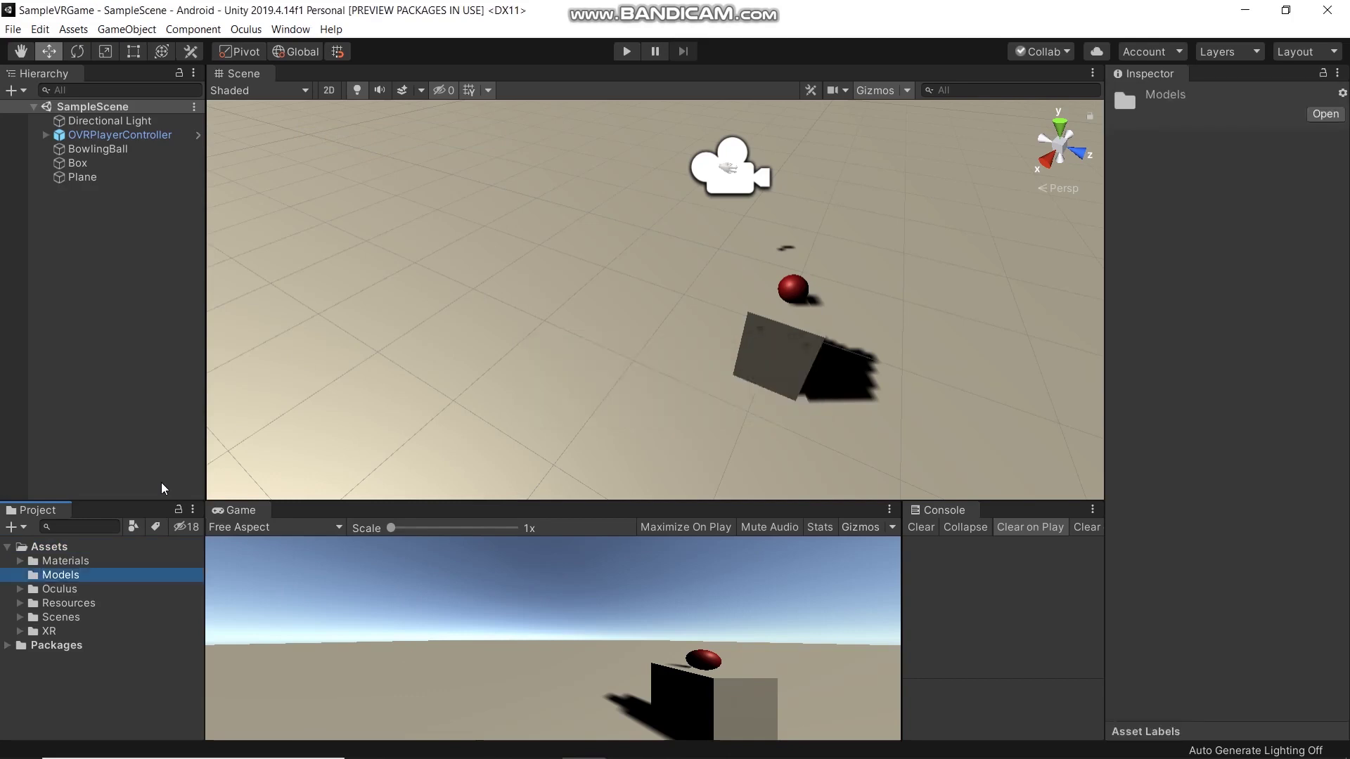
# Step: Move the Materials folder into the Models folder and expand Models
pyautogui.click(71, 560)
pyautogui.moveTo(75, 559); pyautogui.dragTo(86, 578)
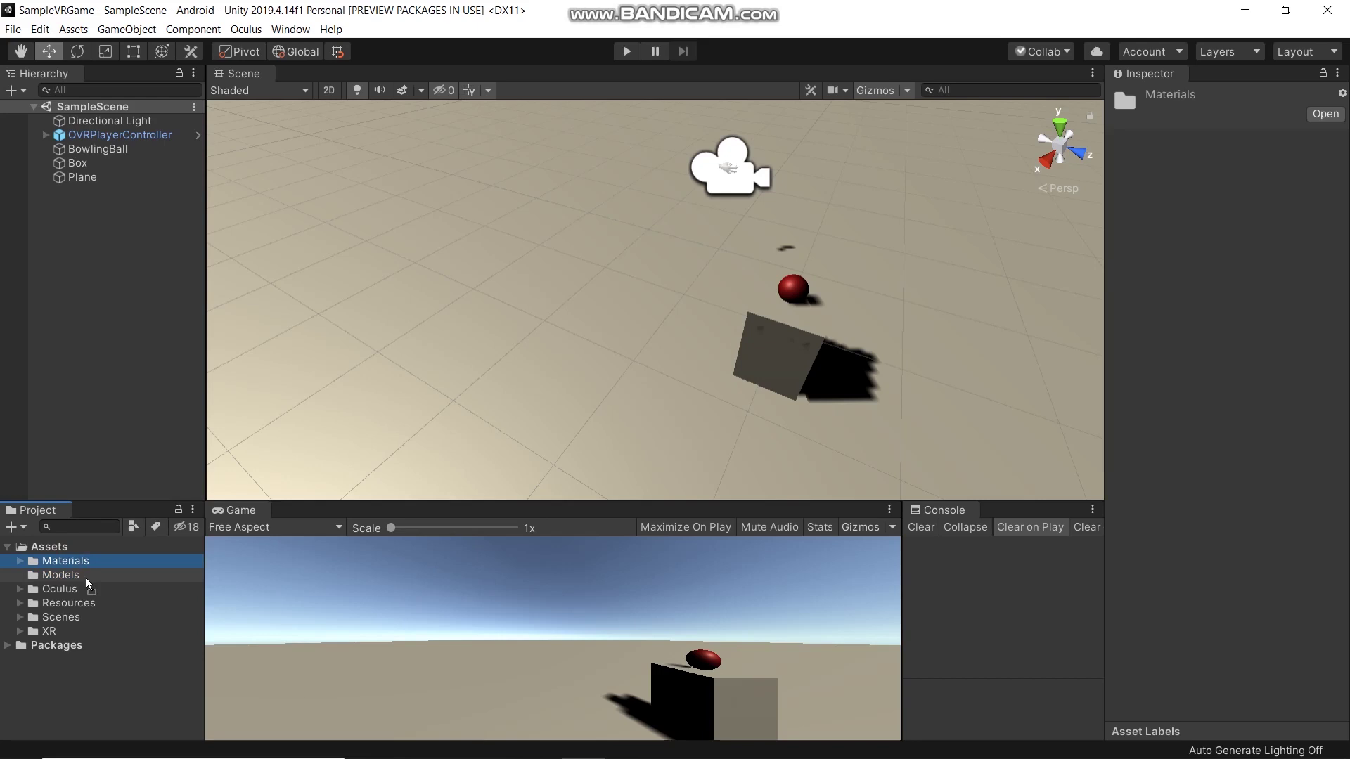
pyautogui.moveTo(86, 578); pyautogui.dragTo(87, 578)
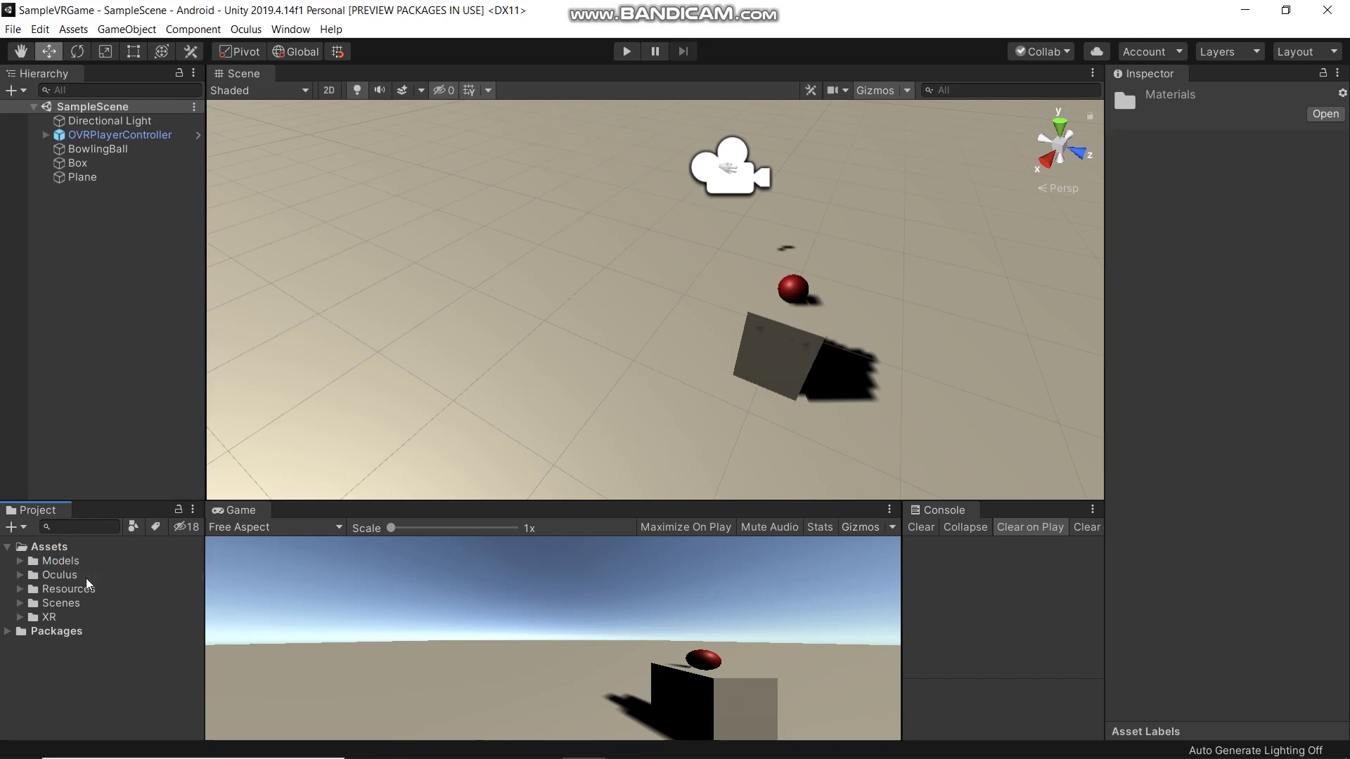
pyautogui.click(19, 561)
# Step: Import bowling.fbx and bowlingAlley.fbx from the 3Dmodels folder in File Explorer into the project's Models folder
pyautogui.hotkey('alt', 'Tab')
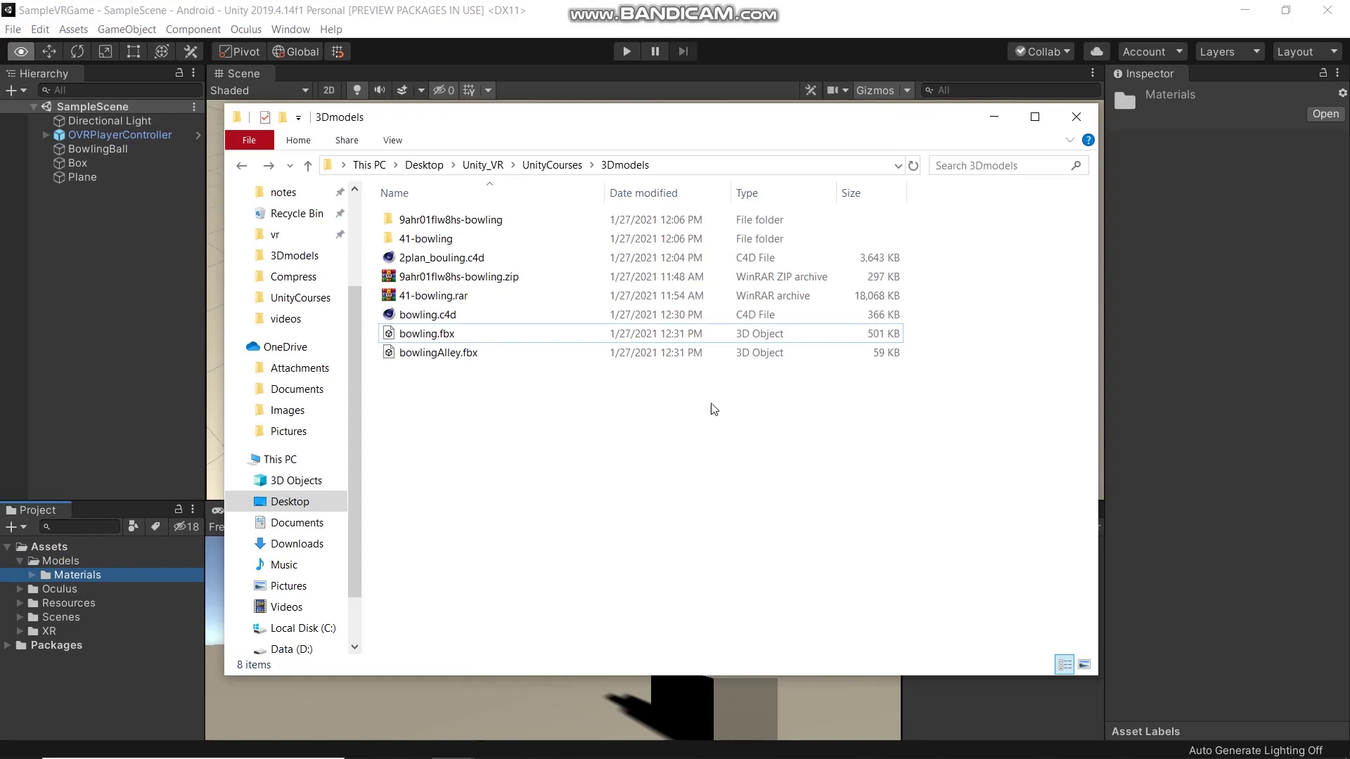
pyautogui.moveTo(563, 422); pyautogui.dragTo(134, 529)
pyautogui.moveTo(63, 583); pyautogui.dragTo(77, 562)
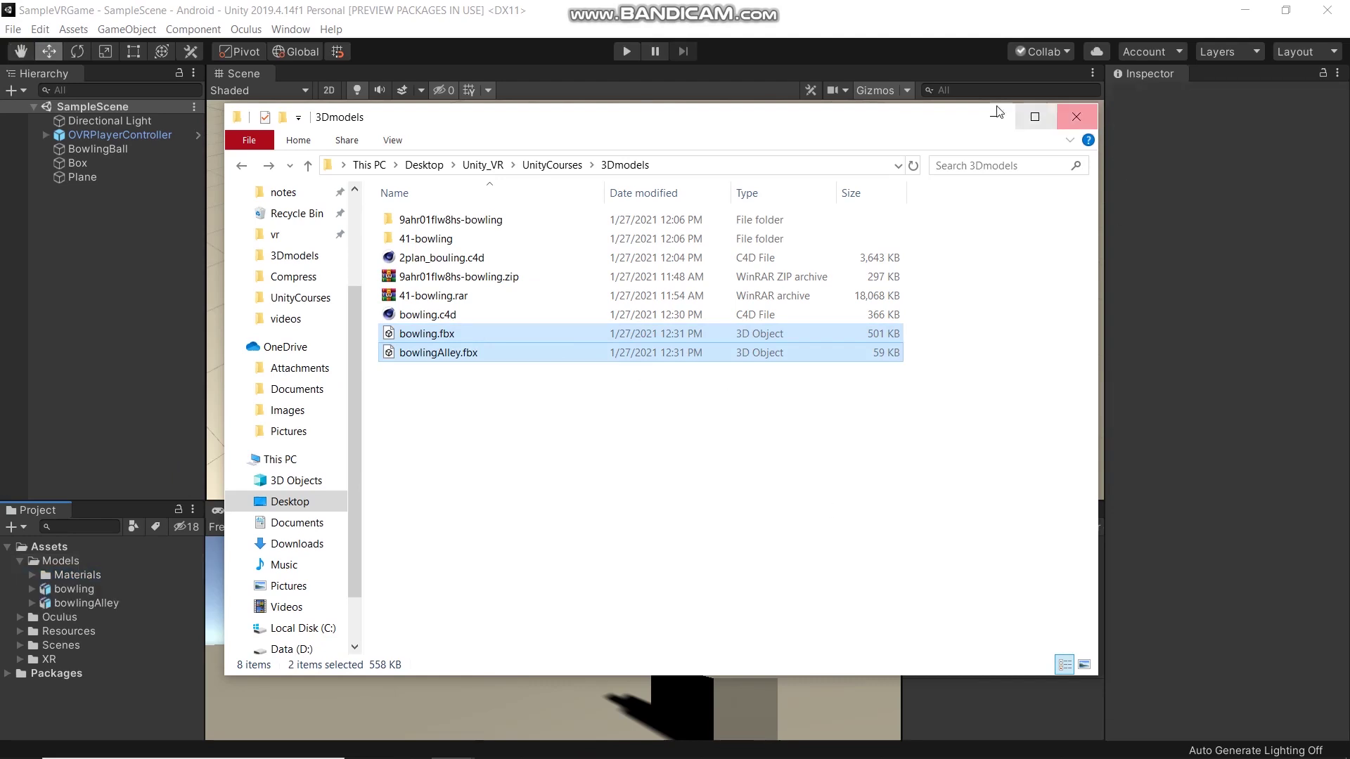
pyautogui.click(1076, 117)
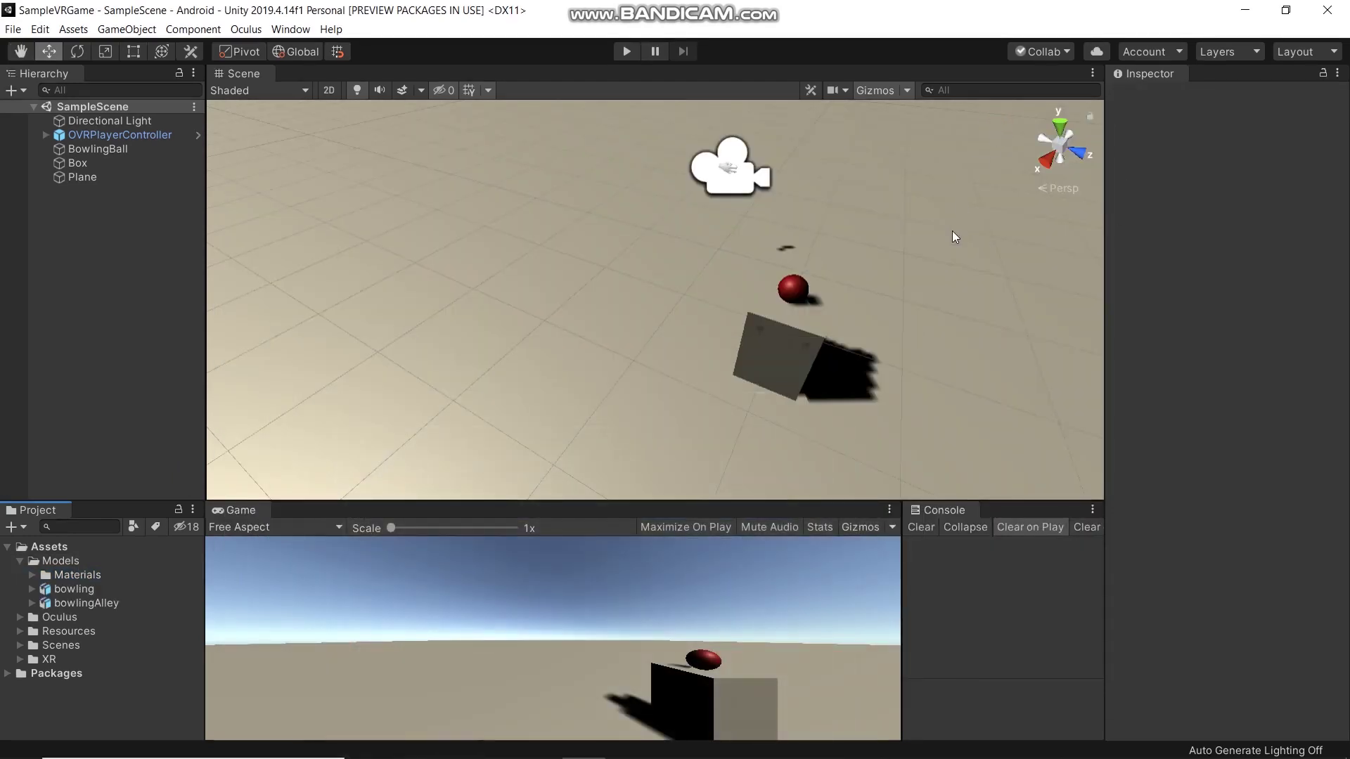
# Step: Add both the bowling and bowlingAlley models to SampleScene
pyautogui.scroll(-2, 957, 239)
pyautogui.click(74, 589)
pyautogui.keyDown('shift'); pyautogui.click(110, 605); pyautogui.keyUp('shift')
pyautogui.moveTo(111, 607); pyautogui.dragTo(87, 213)
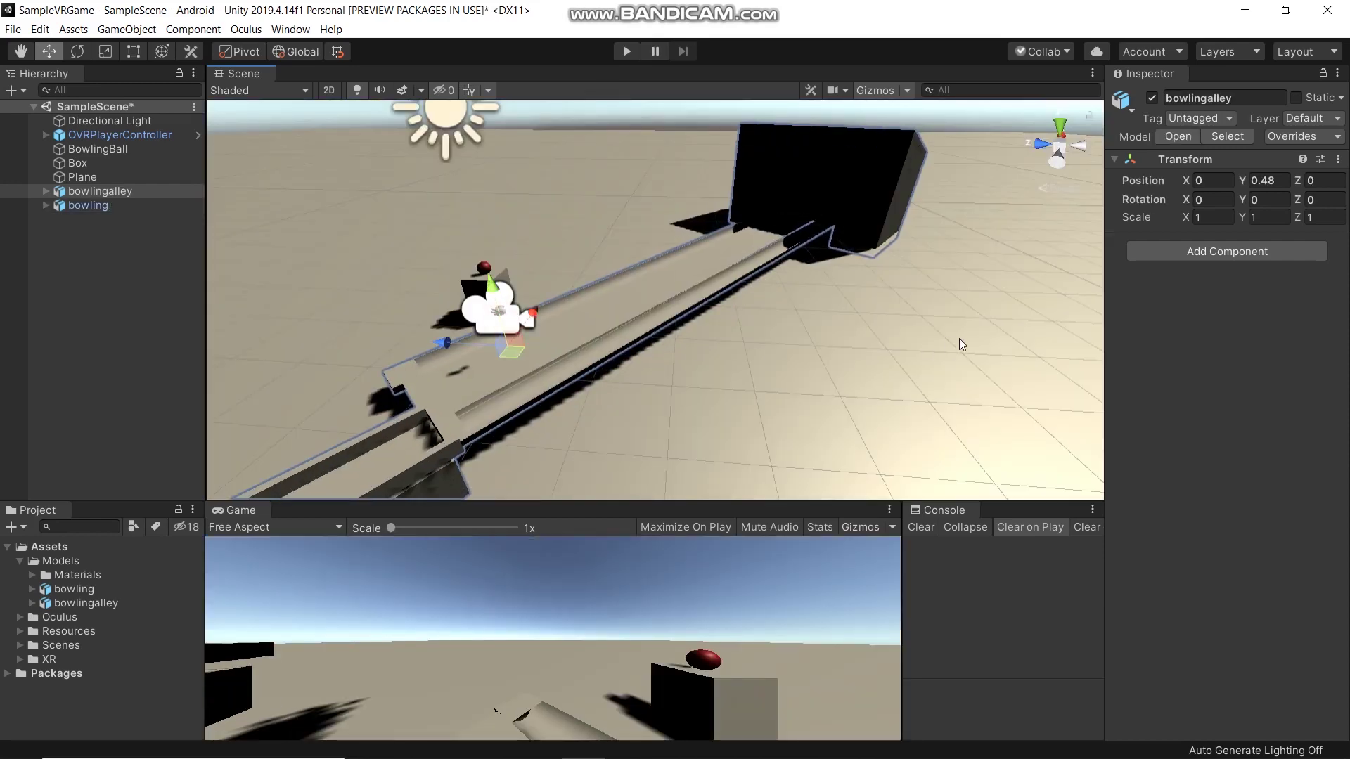
# Step: Set the bowlingalley object's scale to 0.5 on X, Y and Z
pyautogui.click(1213, 217)
pyautogui.write('0.5')
pyautogui.press('Tab')
pyautogui.write('0.5')
pyautogui.click(1310, 218)
pyautogui.write('0.5')
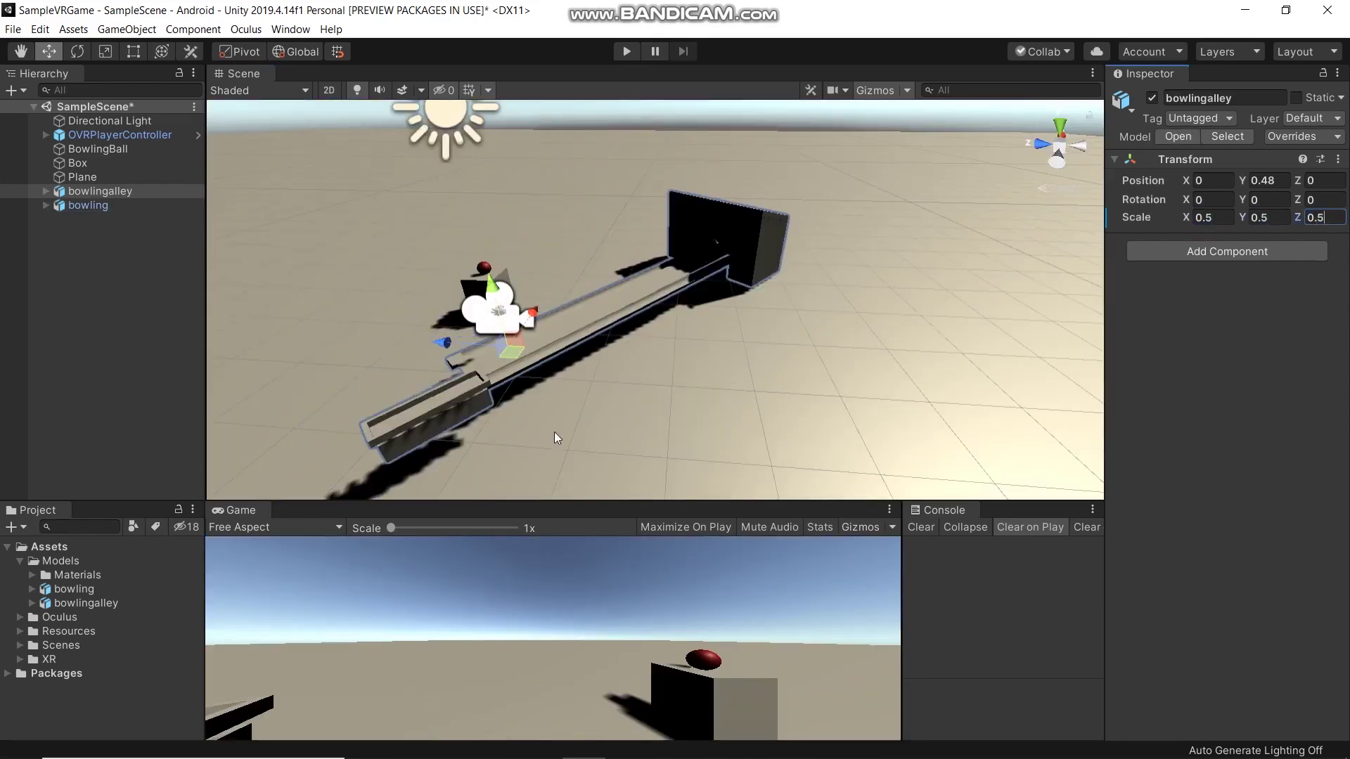
# Step: Move the bowling alley to about X 0.49, Y 0.21, Z 3.91 and set its Y rotation to -127
pyautogui.keyDown('alt'); pyautogui.moveTo(554, 432); pyautogui.dragTo(707, 422); pyautogui.keyUp('alt')
pyautogui.moveTo(679, 271); pyautogui.dragTo(679, 288)
pyautogui.keyDown('alt'); pyautogui.moveTo(710, 352); pyautogui.dragTo(914, 330); pyautogui.keyUp('alt')
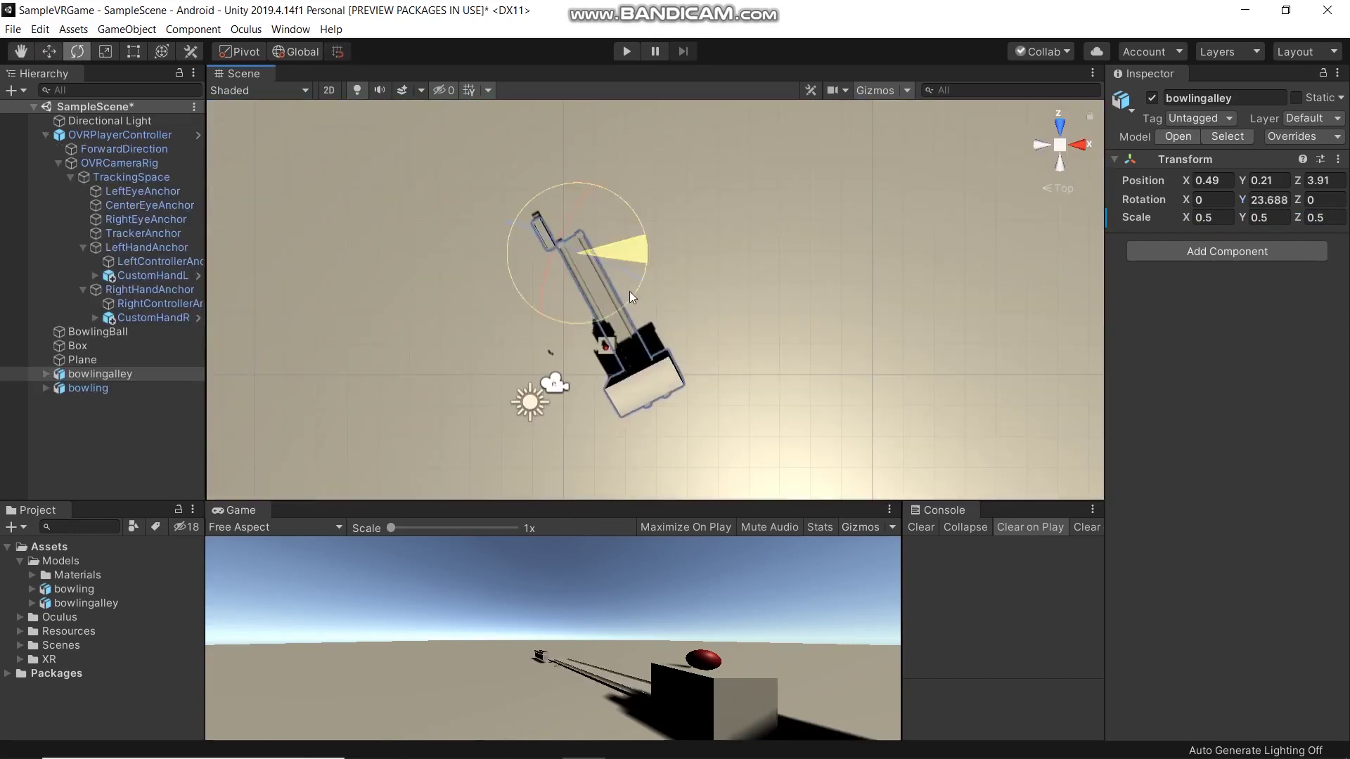
pyautogui.moveTo(630, 291); pyautogui.dragTo(693, 240)
pyautogui.click(1269, 199)
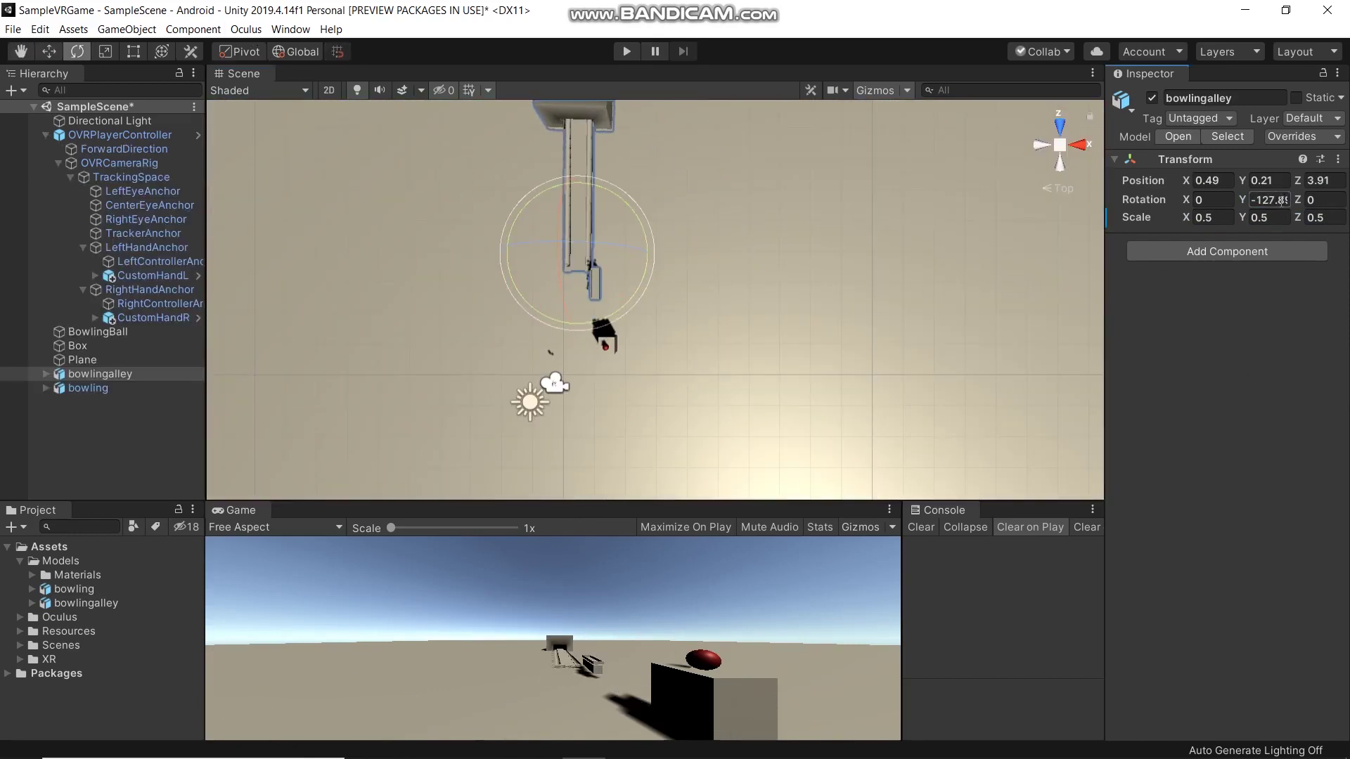
pyautogui.write('-127')
# Step: Raise the bowling alley to about Y 0.37, checking it against the plane from the side
pyautogui.click(1079, 145)
pyautogui.click(48, 51)
pyautogui.moveTo(697, 333); pyautogui.dragTo(697, 316)
pyautogui.moveTo(921, 474); pyautogui.dragTo(748, 406, button='middle')
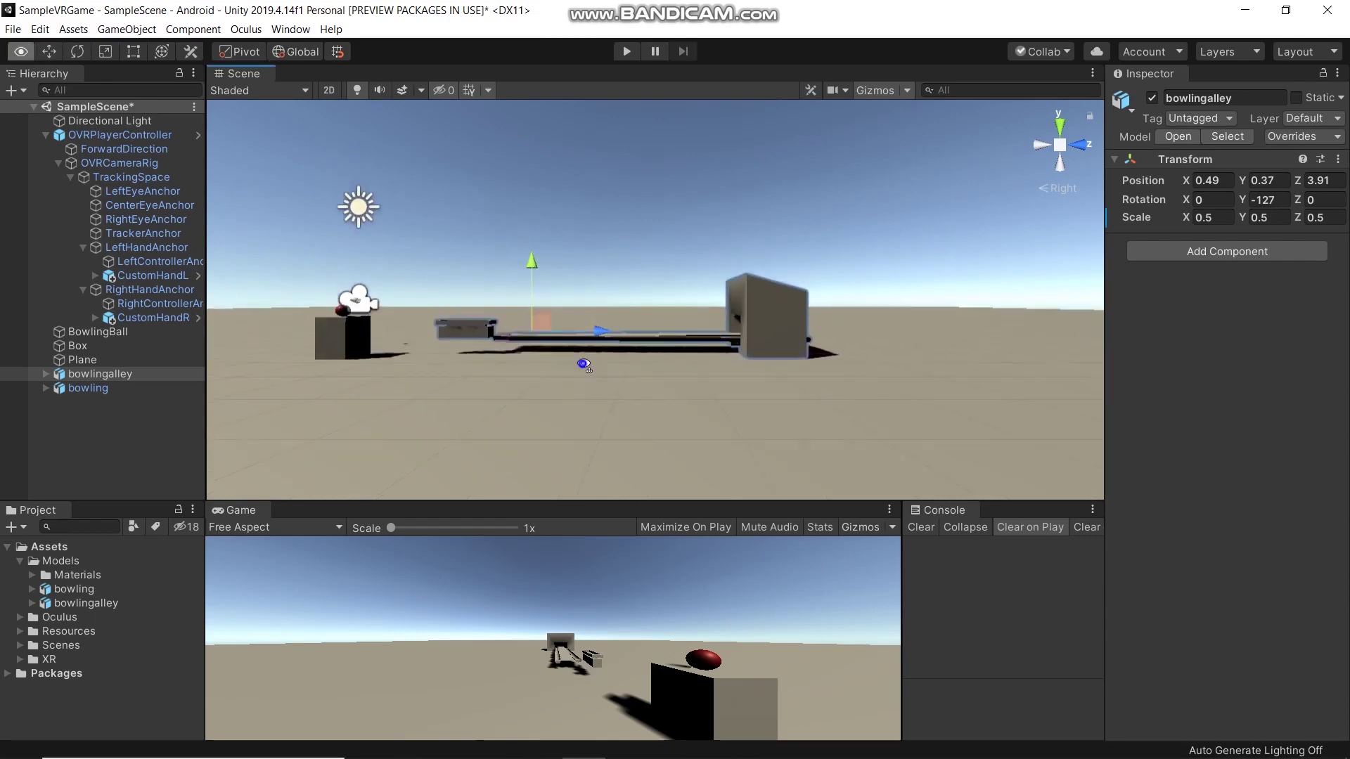
pyautogui.keyDown('alt'); pyautogui.moveTo(748, 406); pyautogui.dragTo(1097, 450); pyautogui.keyUp('alt')
pyautogui.moveTo(522, 386); pyautogui.dragTo(422, 429, button='middle')
# Step: Lower the rampe_boule, Stand, stop_boule_droite and stop_boule_gauch parts of the bowling alley together
pyautogui.click(46, 374)
pyautogui.click(99, 388)
pyautogui.click(104, 402)
pyautogui.keyDown('ctrl'); pyautogui.click(105, 416); pyautogui.keyUp('ctrl')
pyautogui.keyDown('ctrl'); pyautogui.click(107, 430); pyautogui.keyUp('ctrl')
pyautogui.keyDown('ctrl'); pyautogui.click(107, 444); pyautogui.keyUp('ctrl')
pyautogui.keyDown('alt'); pyautogui.moveTo(872, 338); pyautogui.dragTo(534, 316); pyautogui.keyUp('alt')
pyautogui.moveTo(673, 239); pyautogui.dragTo(673, 261)
pyautogui.scroll(4, 778, 371)
pyautogui.click(1055, 134)
pyautogui.click(1057, 140)
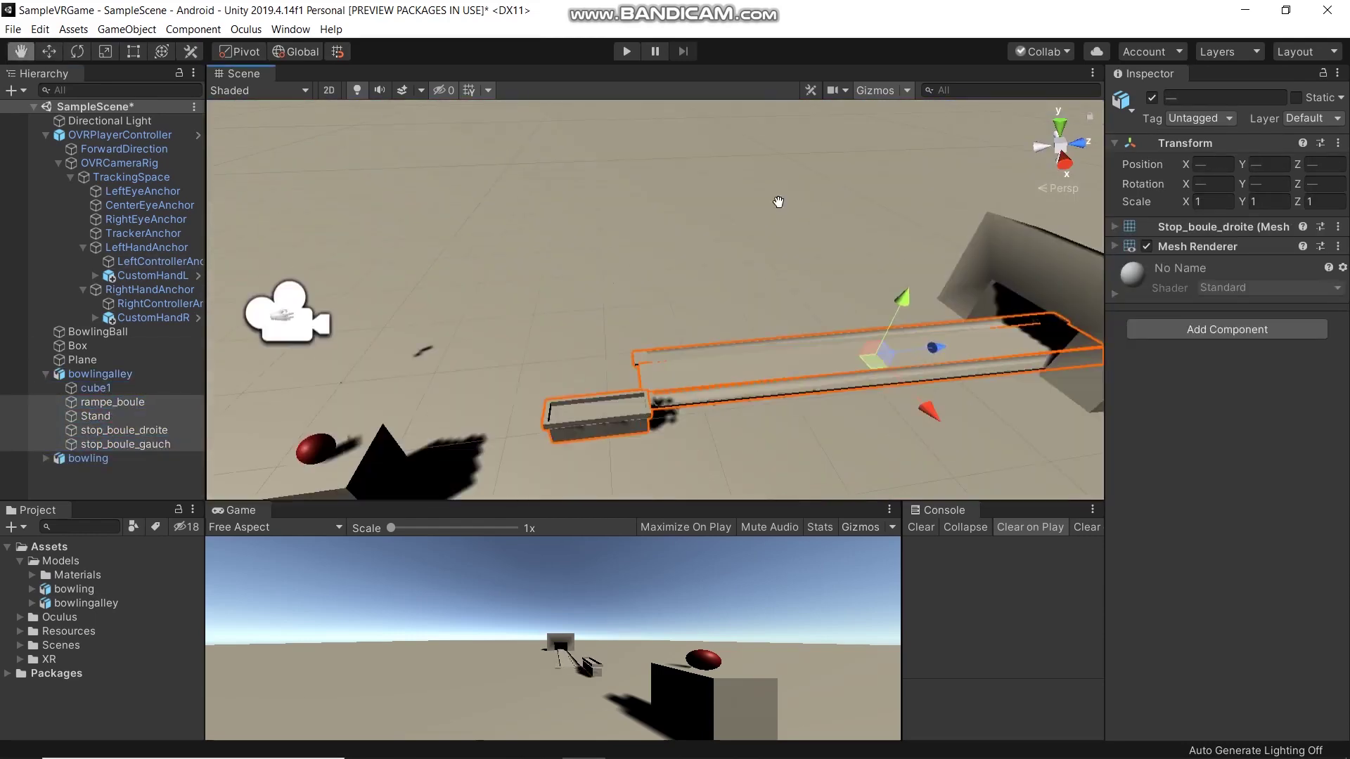
# Step: Set the alley's Stand to a Y scale of 2.5 and lower it under the ball rack
pyautogui.click(95, 416)
pyautogui.press('f')
pyautogui.scroll(5, 444, 198)
pyautogui.click(1268, 202)
pyautogui.write('10')
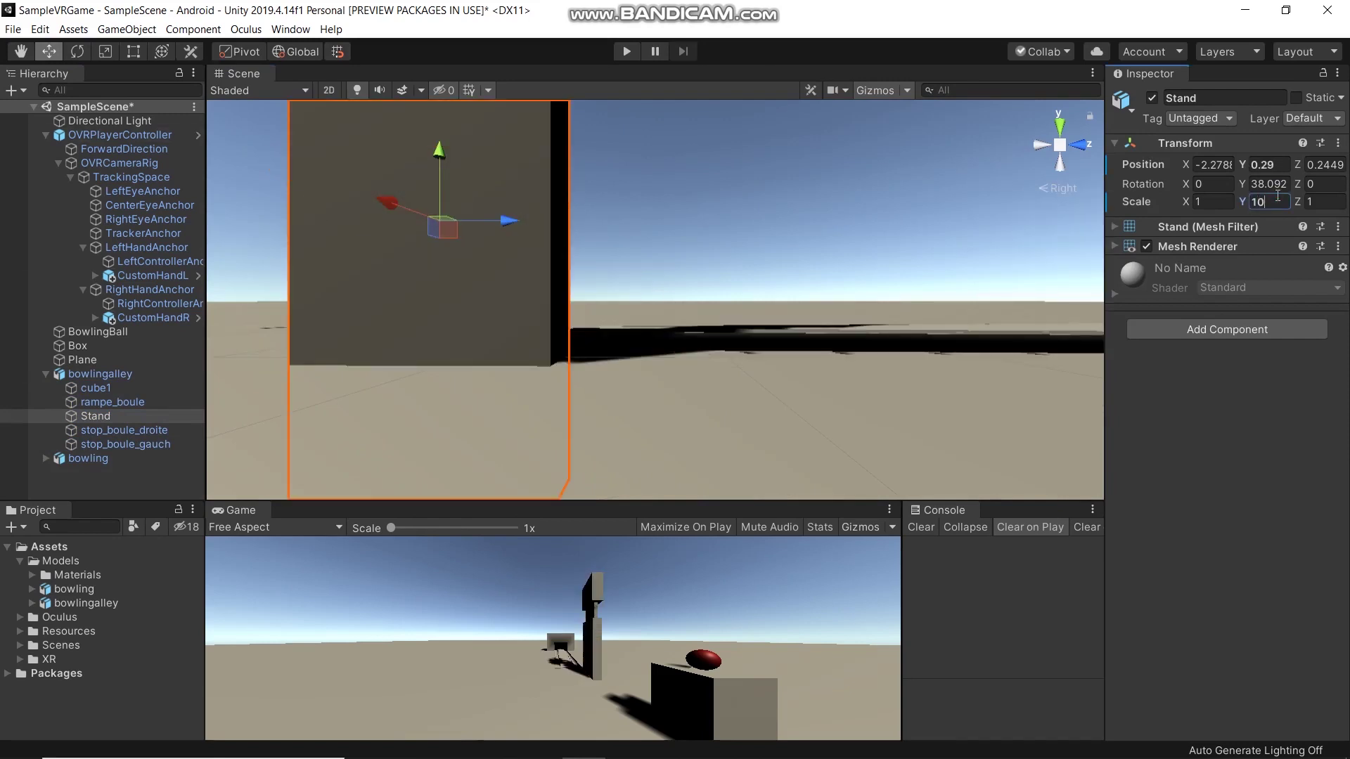
pyautogui.write('53')
pyautogui.scroll(-6, 685, 450)
pyautogui.moveTo(591, 304); pyautogui.dragTo(591, 341)
pyautogui.click(1268, 202)
pyautogui.write('2.5')
pyautogui.scroll(4, 655, 300)
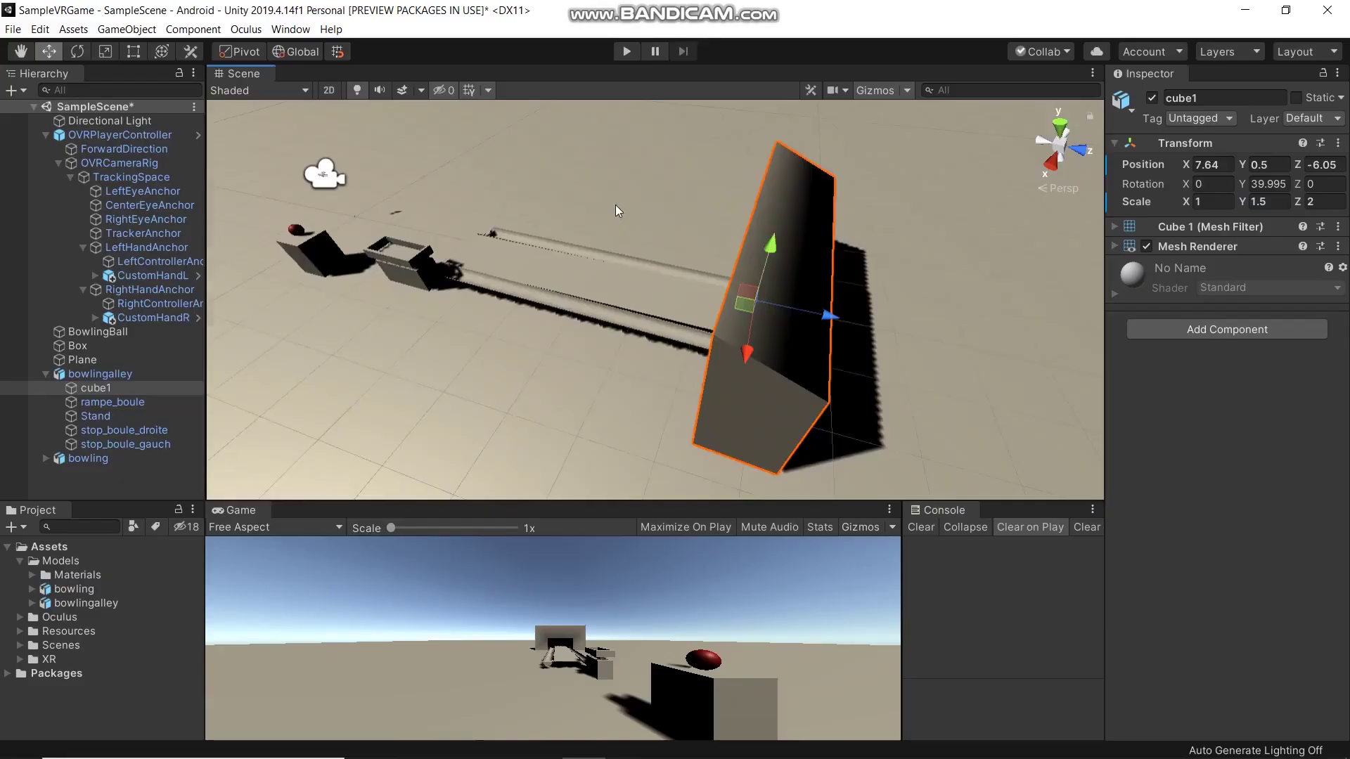
# Step: Delete the old BowlingBall and Box objects from the scene
pyautogui.moveTo(791, 368); pyautogui.dragTo(838, 368, button='right')
pyautogui.click(763, 415)
pyautogui.moveTo(826, 443); pyautogui.dragTo(887, 458)
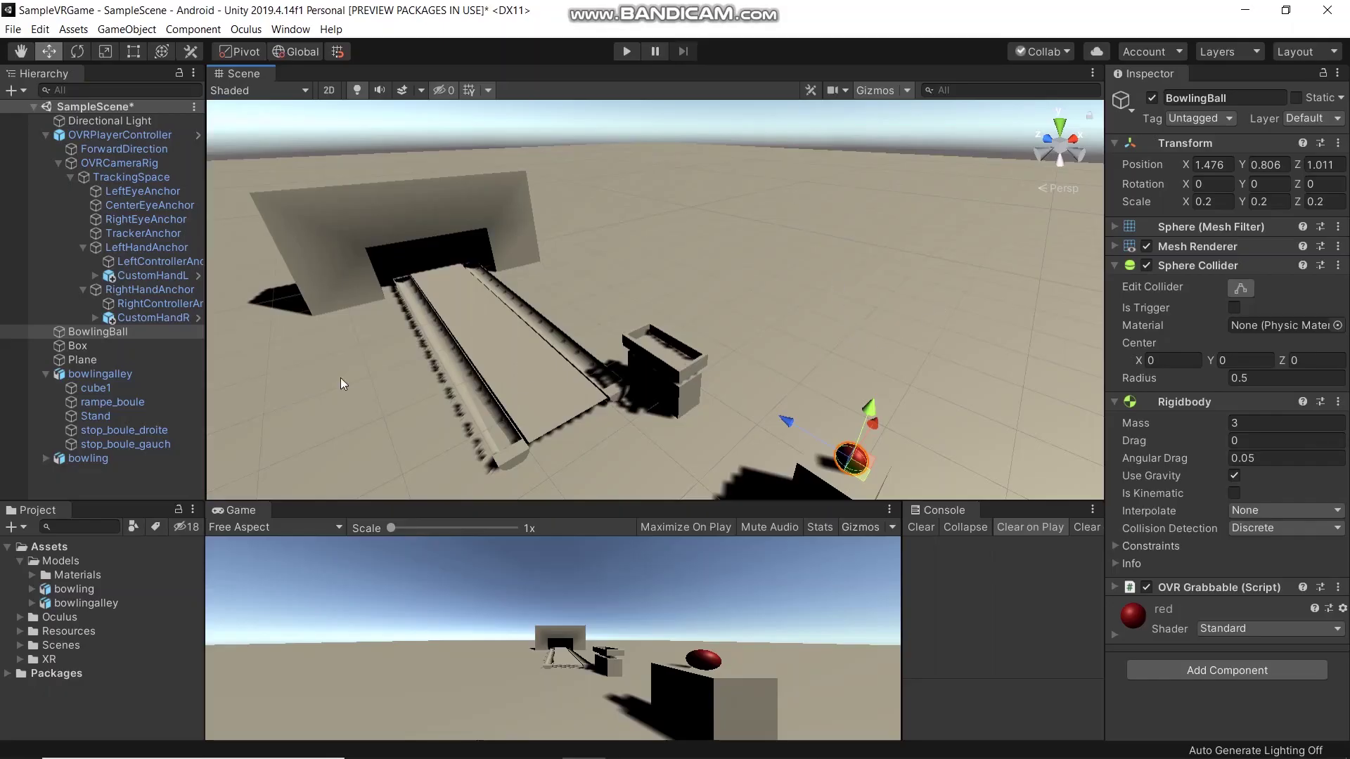
pyautogui.click(127, 337)
pyautogui.keyDown('ctrl'); pyautogui.click(127, 346); pyautogui.keyUp('ctrl')
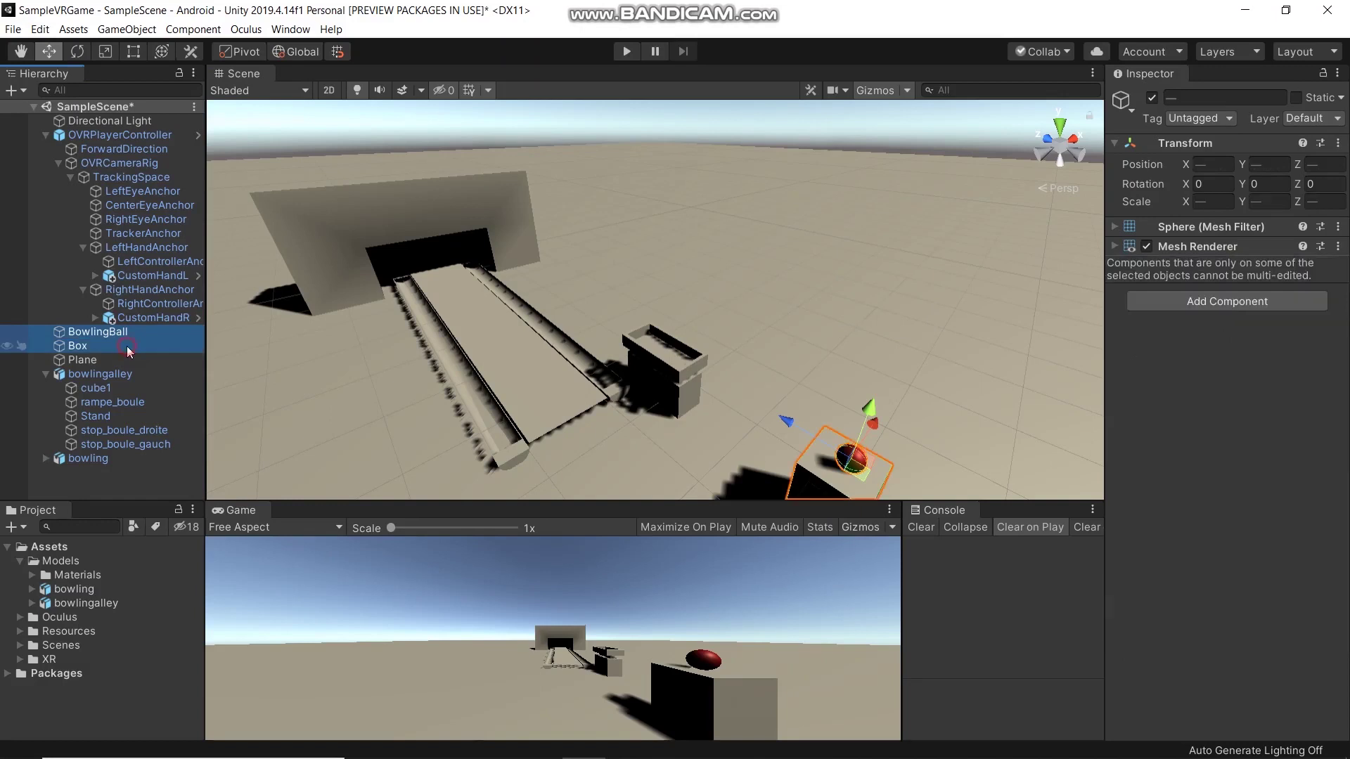
pyautogui.press('Delete')
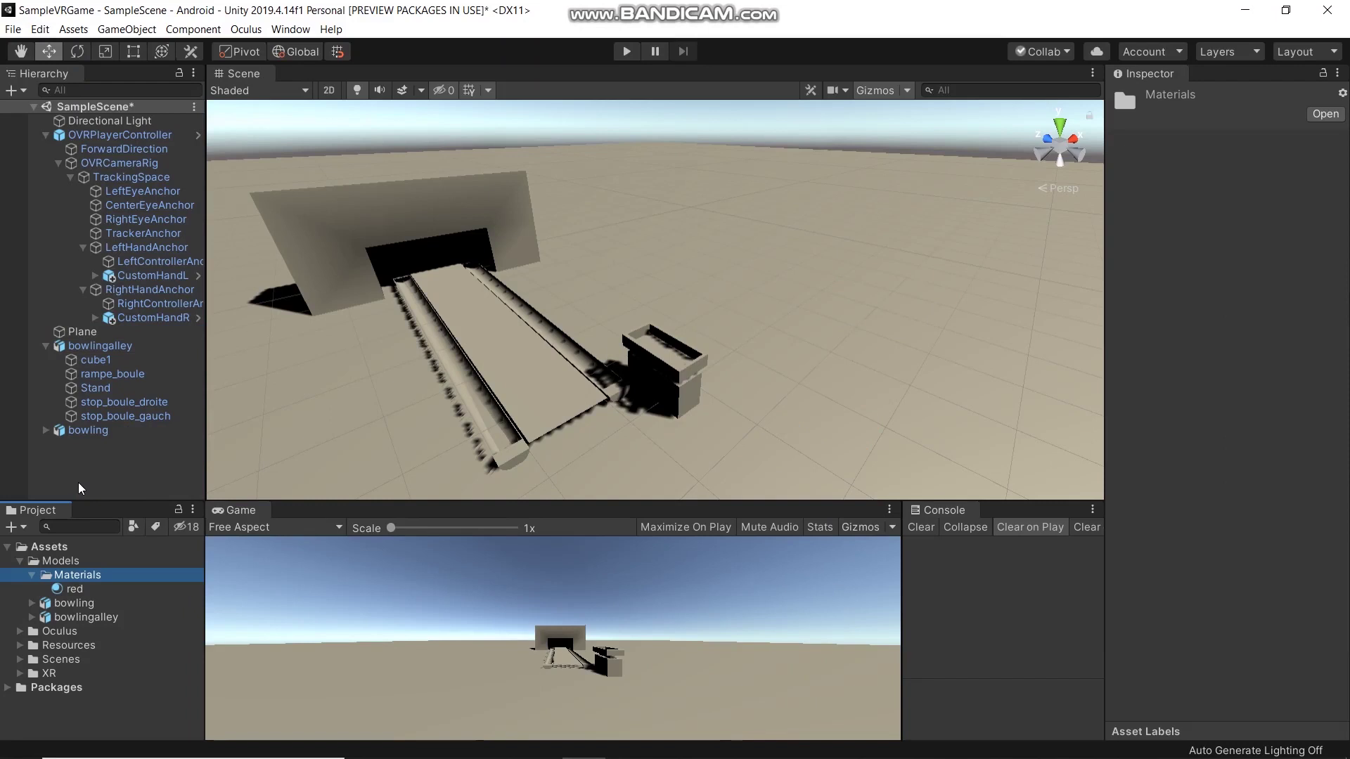
# Step: Create a new material named Brown in the Materials folder
pyautogui.rightClick(98, 582)
pyautogui.moveTo(152, 187)
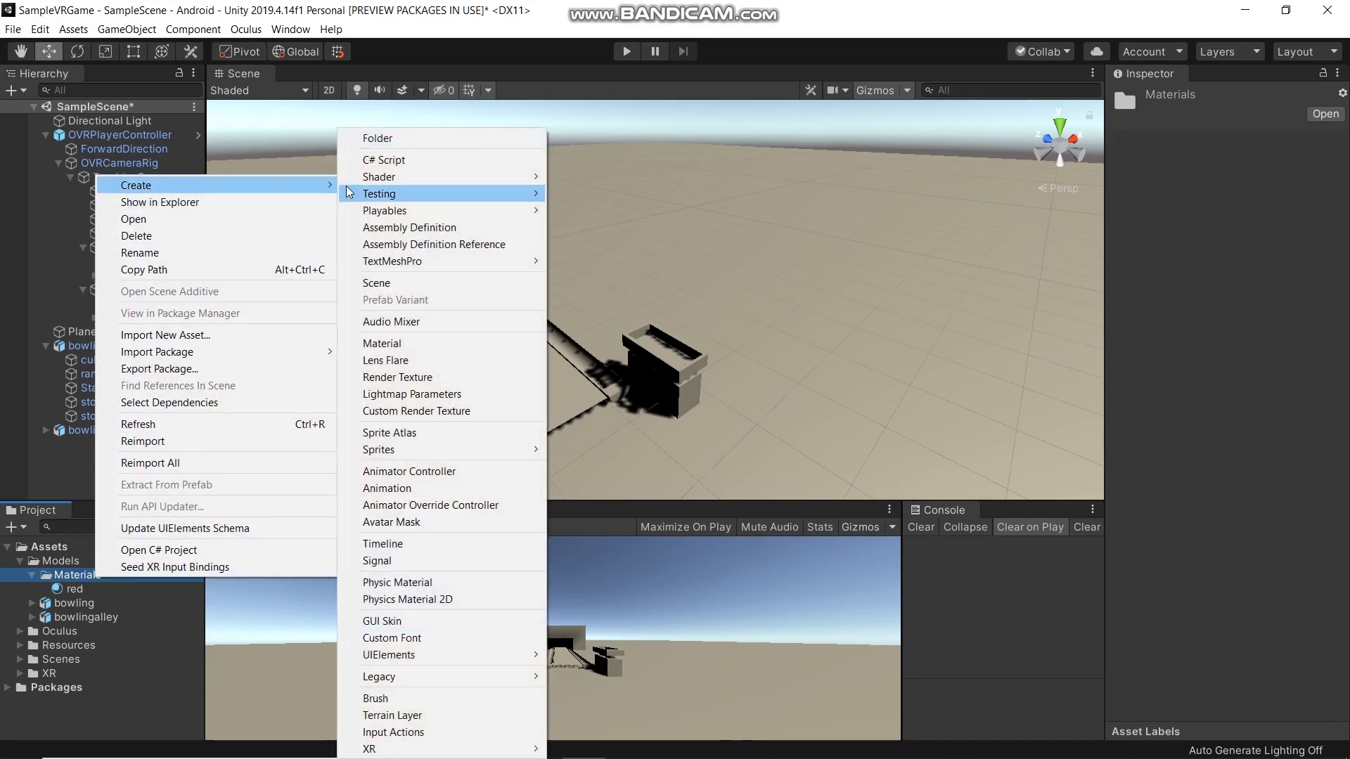
pyautogui.click(391, 342)
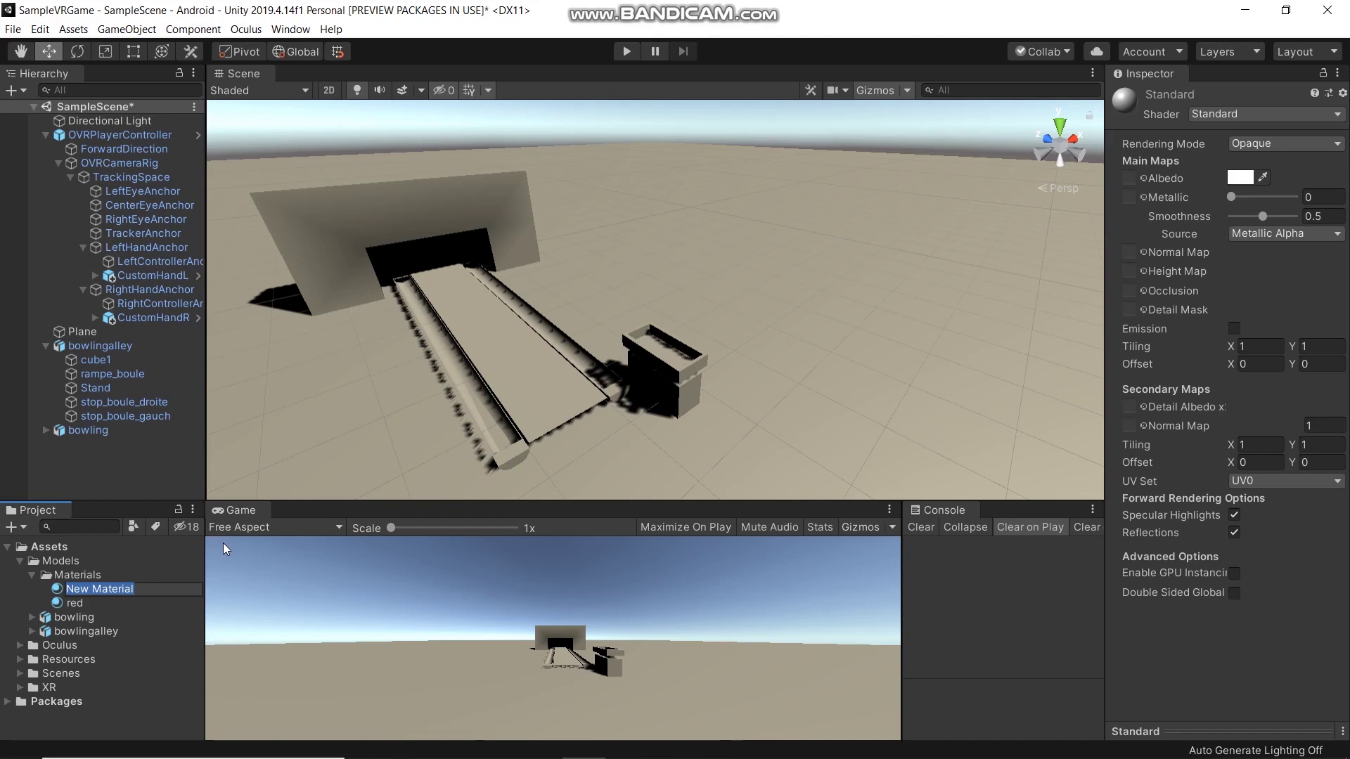
pyautogui.write('Brown')
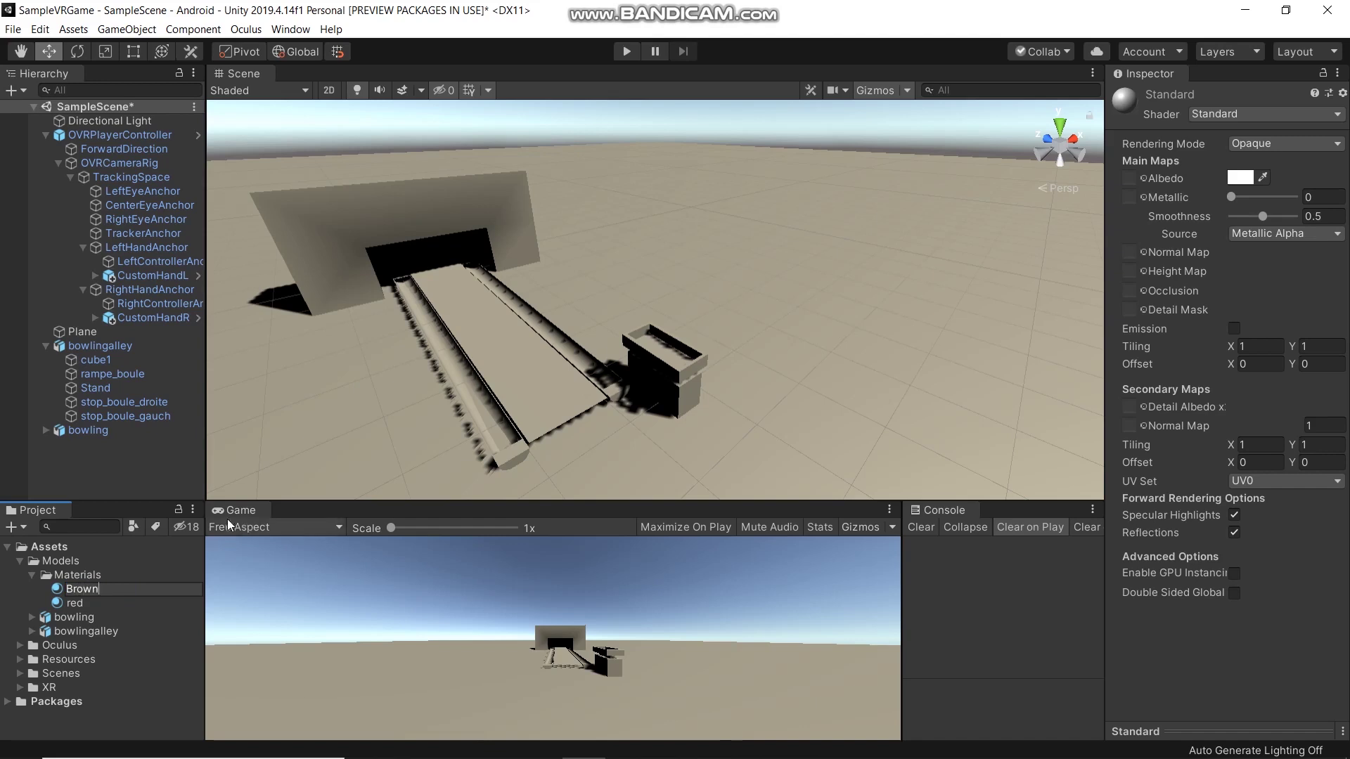
pyautogui.click(107, 594)
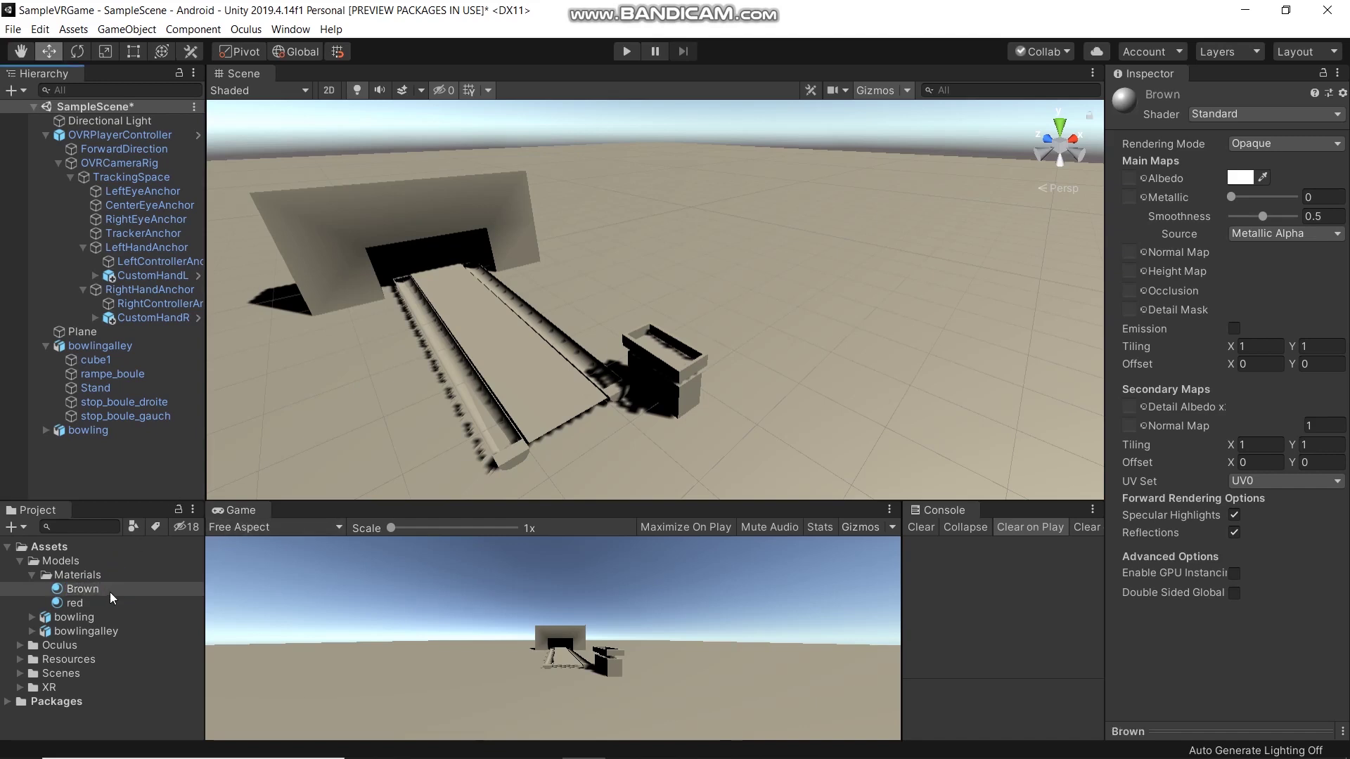
# Step: Set the Brown material's albedo to a dark orange-brown
pyautogui.click(1241, 179)
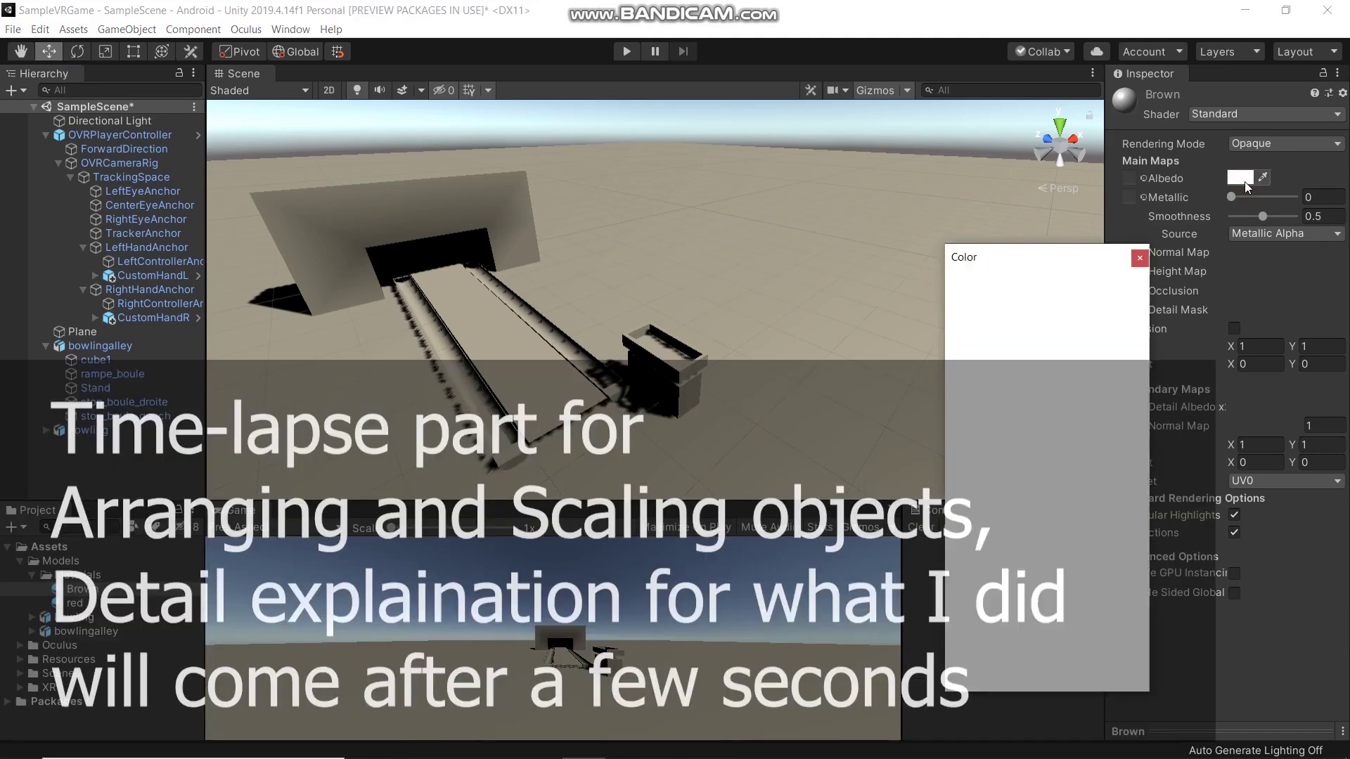
pyautogui.click(1090, 407)
pyautogui.click(1128, 383)
pyautogui.moveTo(1128, 382); pyautogui.dragTo(1114, 355)
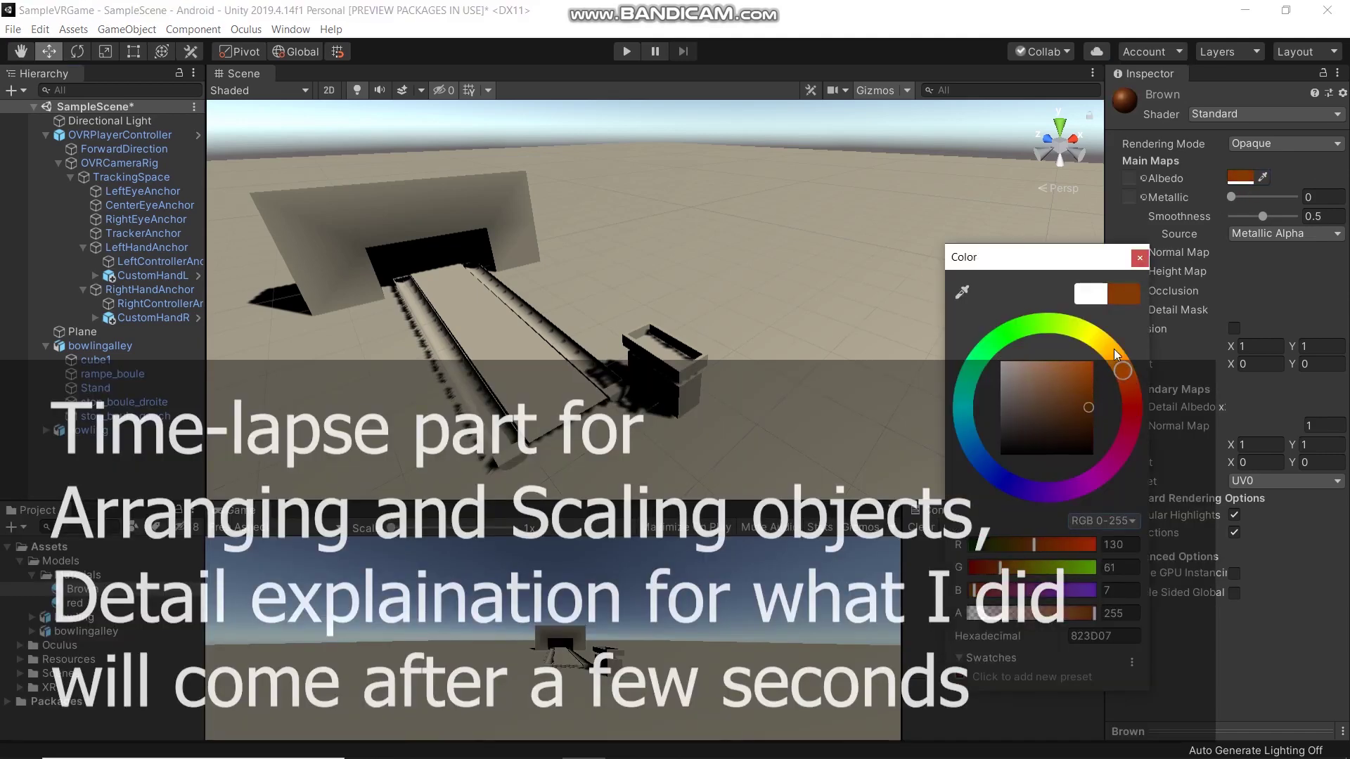
pyautogui.click(1140, 258)
# Step: Apply the Brown material to the bowling alley, including its back wall, and brighten the material's albedo
pyautogui.moveTo(82, 590); pyautogui.dragTo(341, 247)
pyautogui.click(1240, 178)
pyautogui.click(1088, 389)
pyautogui.click(1140, 258)
pyautogui.keyDown('alt'); pyautogui.moveTo(809, 169); pyautogui.dragTo(550, 406); pyautogui.keyUp('alt')
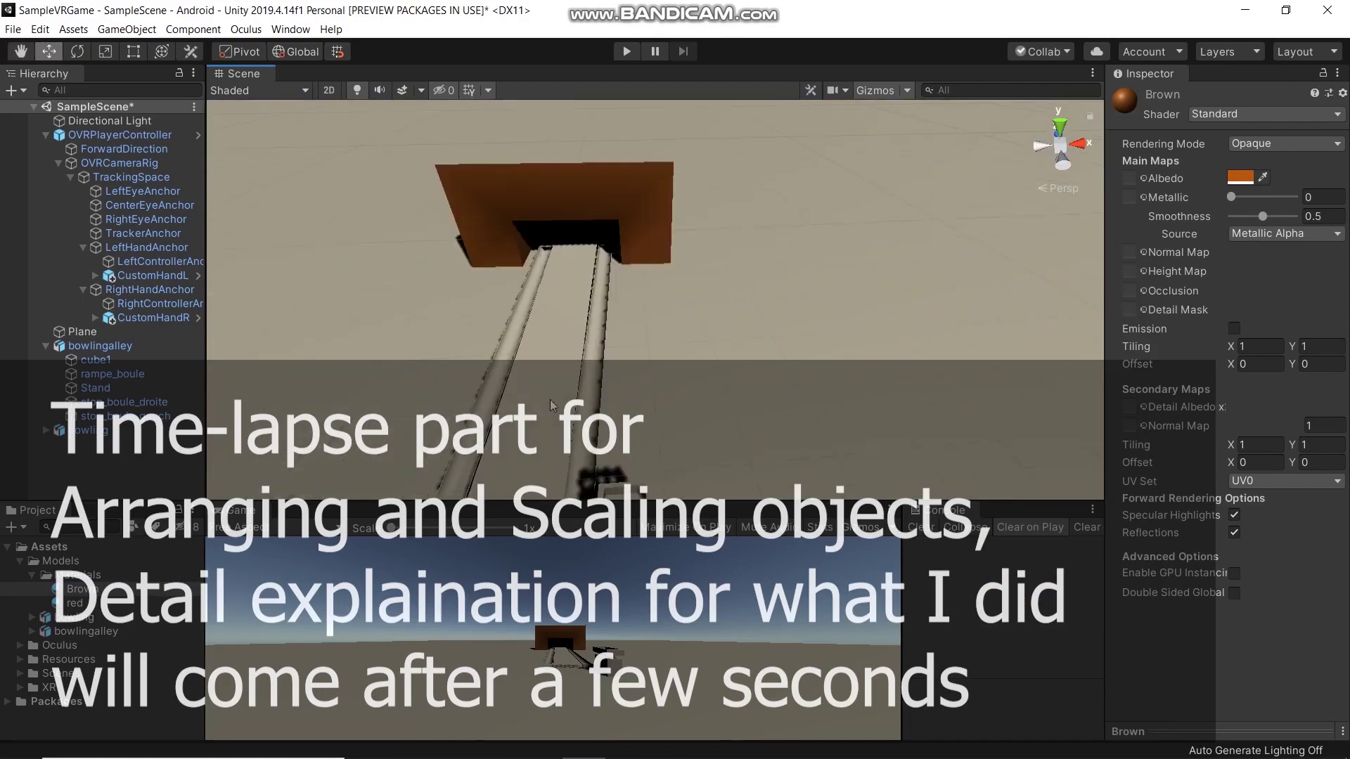
pyautogui.moveTo(82, 589); pyautogui.dragTo(562, 316)
pyautogui.keyDown('alt'); pyautogui.moveTo(550, 316); pyautogui.dragTo(422, 310); pyautogui.keyUp('alt')
# Step: Create another material named Steel in the Materials folder
pyautogui.rightClick(78, 575)
pyautogui.click(357, 341)
pyautogui.write('Steel')
pyautogui.press('Return')
# Step: Set the Steel material's metallic value to 0.75 and its albedo to a light warm grey
pyautogui.moveTo(1231, 197); pyautogui.dragTo(1277, 197)
pyautogui.scroll(3, 654, 299)
pyautogui.click(1241, 177)
pyautogui.click(1010, 386)
pyautogui.click(1140, 258)
# Step: Apply the Steel material to the bowling lane and its side gutter
pyautogui.moveTo(79, 618); pyautogui.dragTo(534, 295)
pyautogui.moveTo(79, 617); pyautogui.dragTo(659, 278)
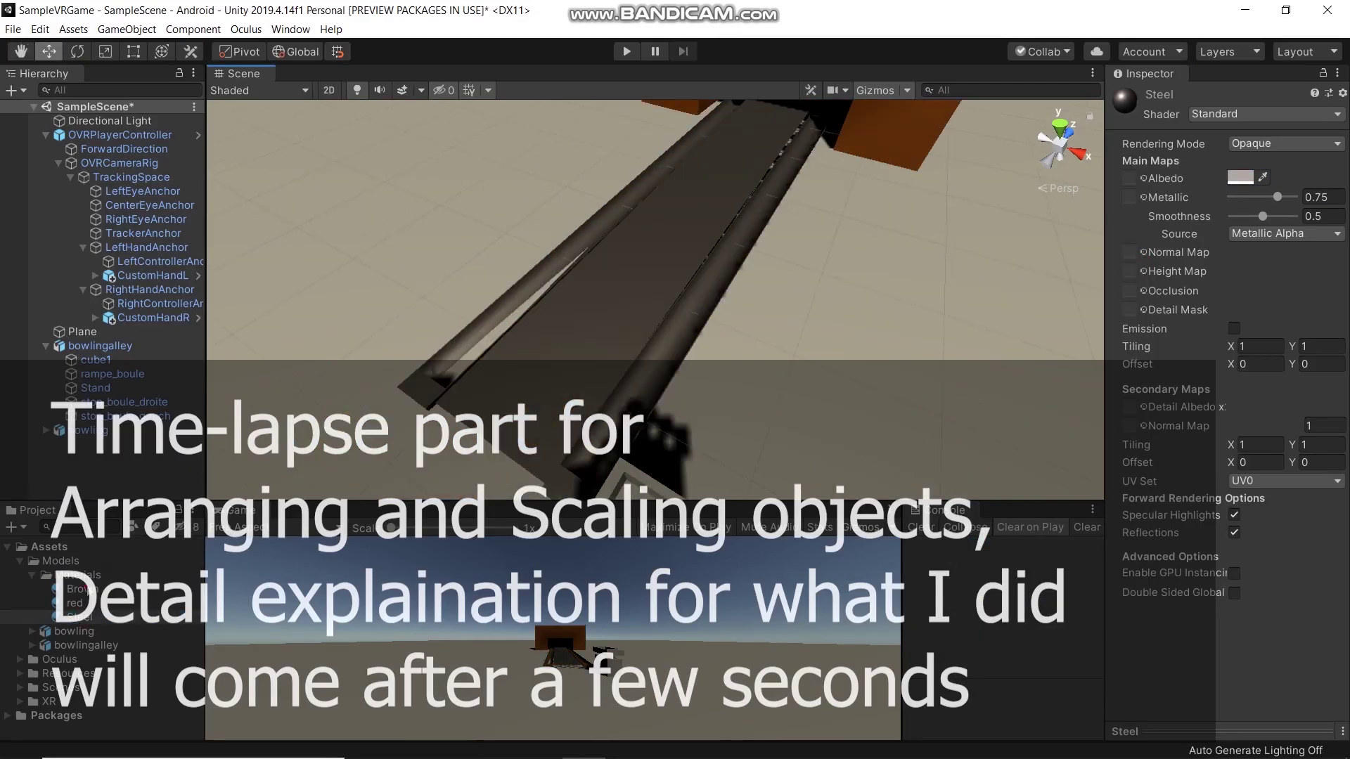
pyautogui.click(74, 603)
# Step: Lighten the Steel material's albedo to D4C8C3, raise its metallic value close to maximum and slightly reduce its smoothness
pyautogui.click(91, 618)
pyautogui.click(1241, 177)
pyautogui.moveTo(1008, 387); pyautogui.dragTo(1007, 377)
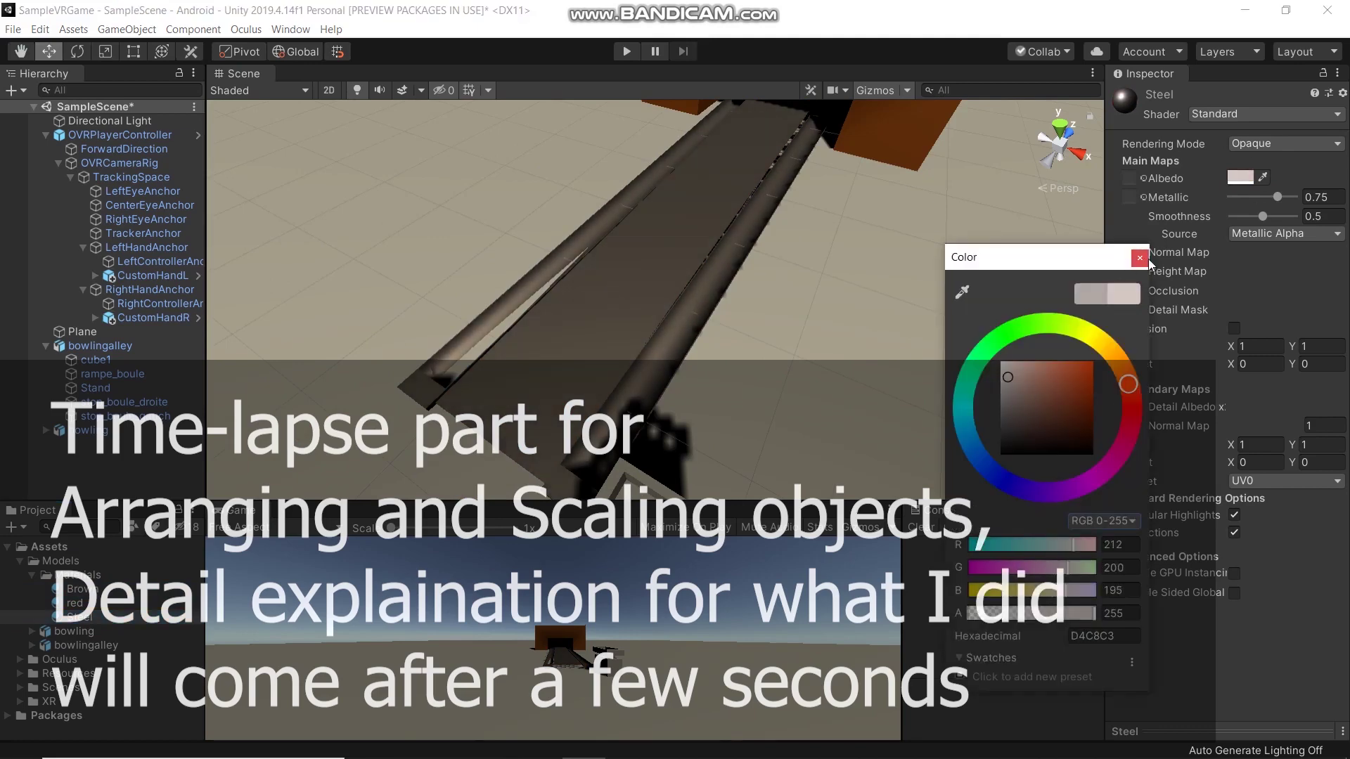
pyautogui.click(1140, 258)
pyautogui.moveTo(1277, 197); pyautogui.dragTo(1297, 197)
pyautogui.moveTo(1263, 216); pyautogui.dragTo(1248, 216)
# Step: Create another material named Blue in the Materials folder and open its albedo colour for editing
pyautogui.keyDown('alt'); pyautogui.moveTo(492, 379); pyautogui.dragTo(591, 387); pyautogui.keyUp('alt')
pyautogui.click(669, 268)
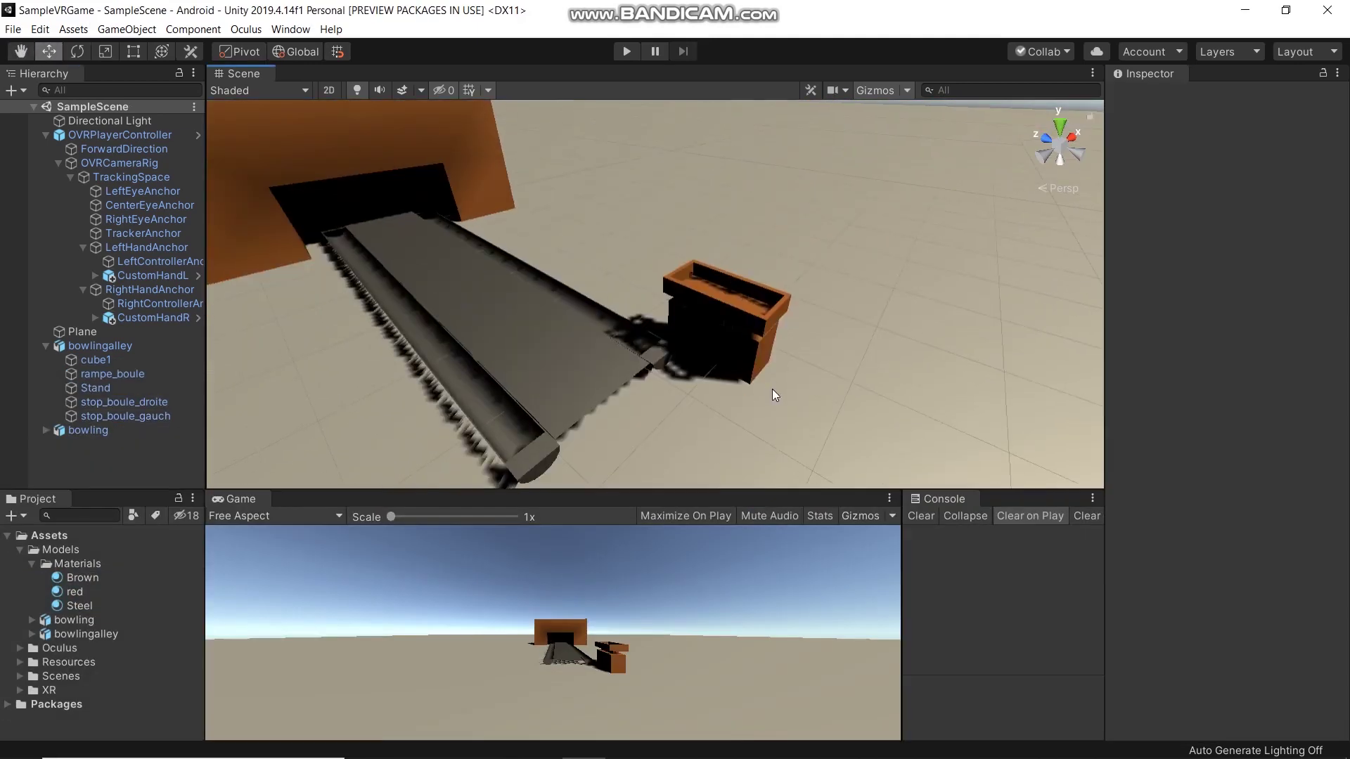
pyautogui.moveTo(79, 606); pyautogui.dragTo(234, 566)
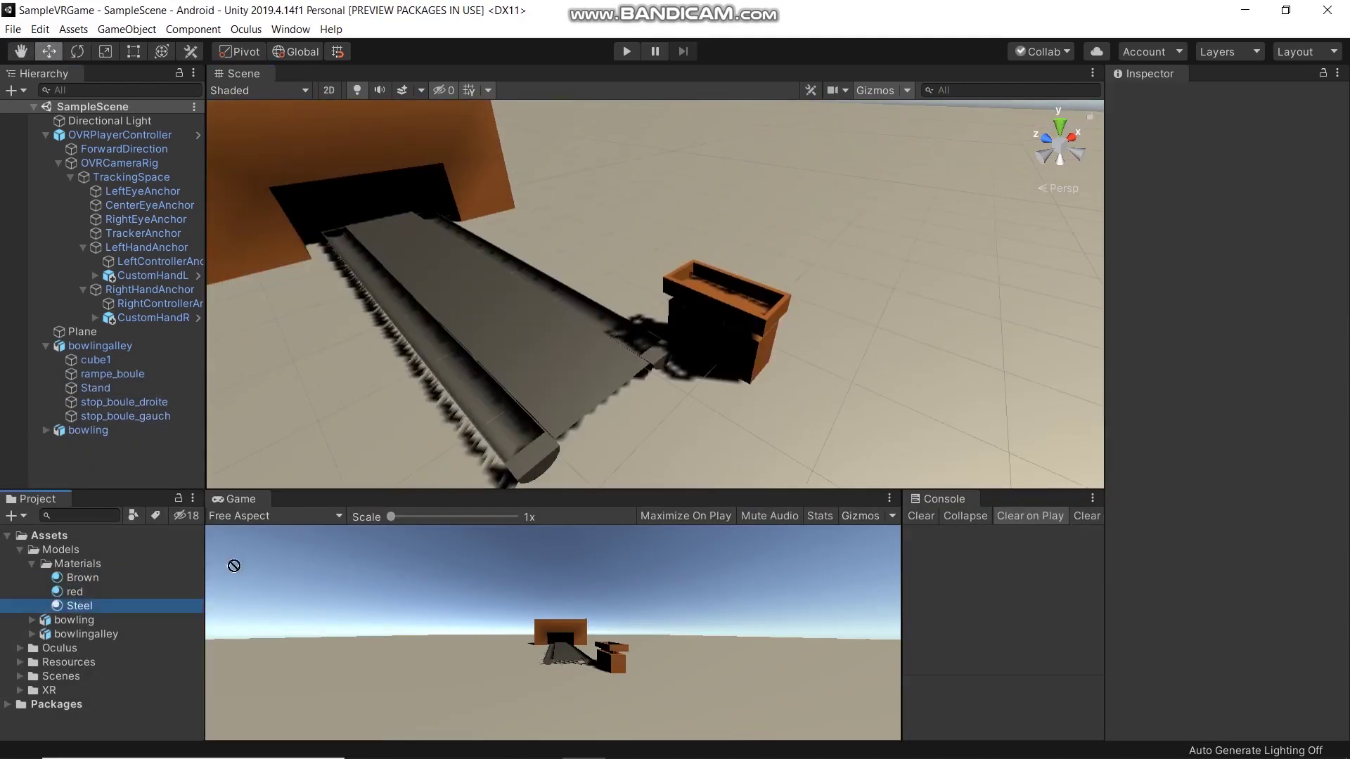
pyautogui.rightClick(74, 563)
pyautogui.moveTo(105, 167)
pyautogui.click(399, 547)
pyautogui.write('Blue')
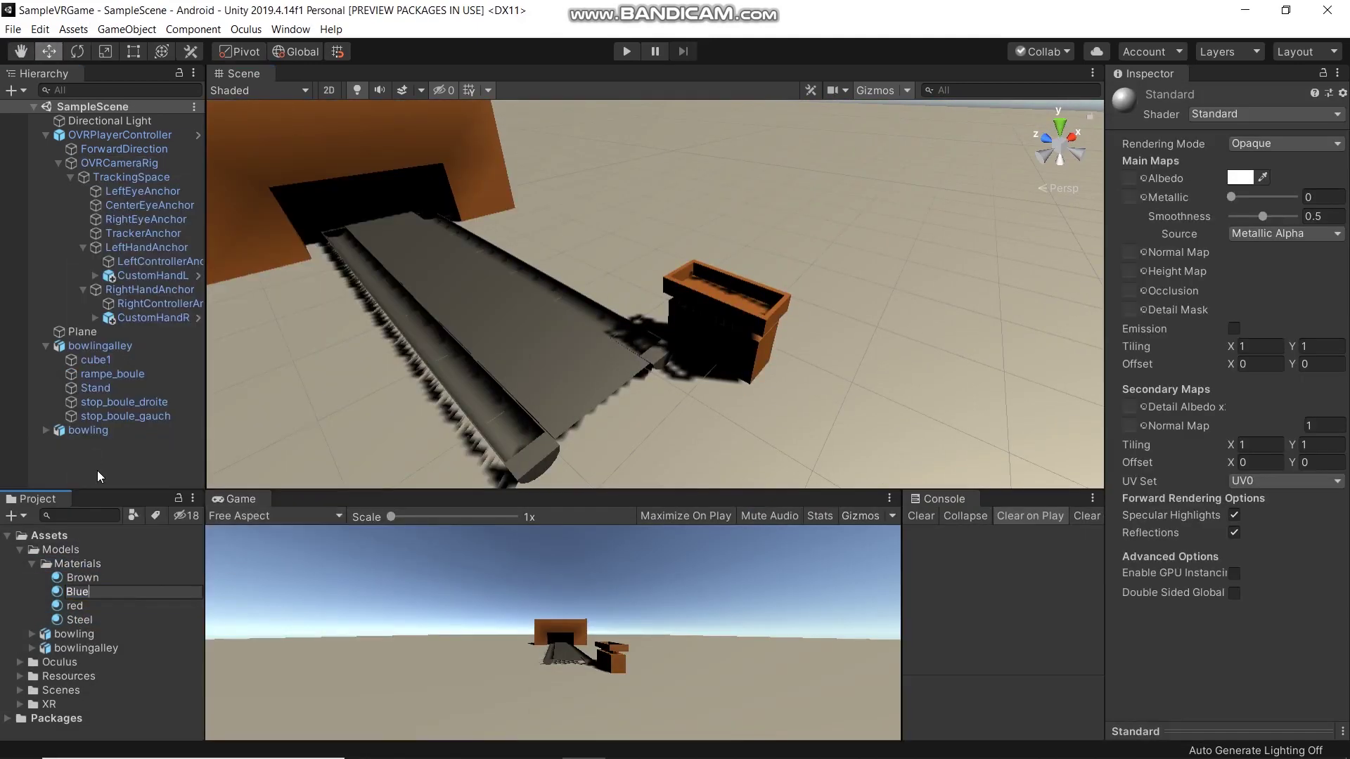
pyautogui.press('Return')
pyautogui.click(1241, 177)
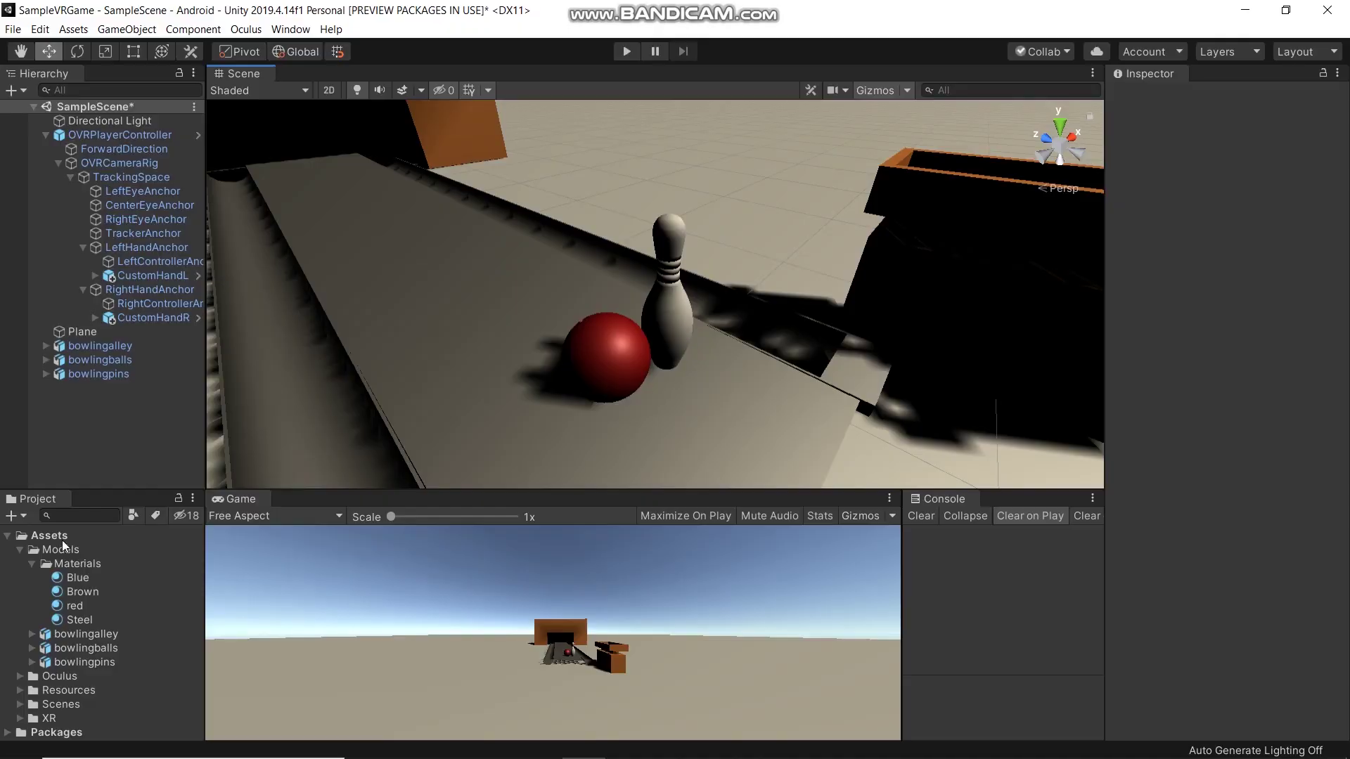
# Step: Create a folder named Prefabs in the project's Assets folder
pyautogui.rightClick(62, 543)
pyautogui.moveTo(121, 141)
pyautogui.click(331, 137)
pyautogui.write('Prefabs')
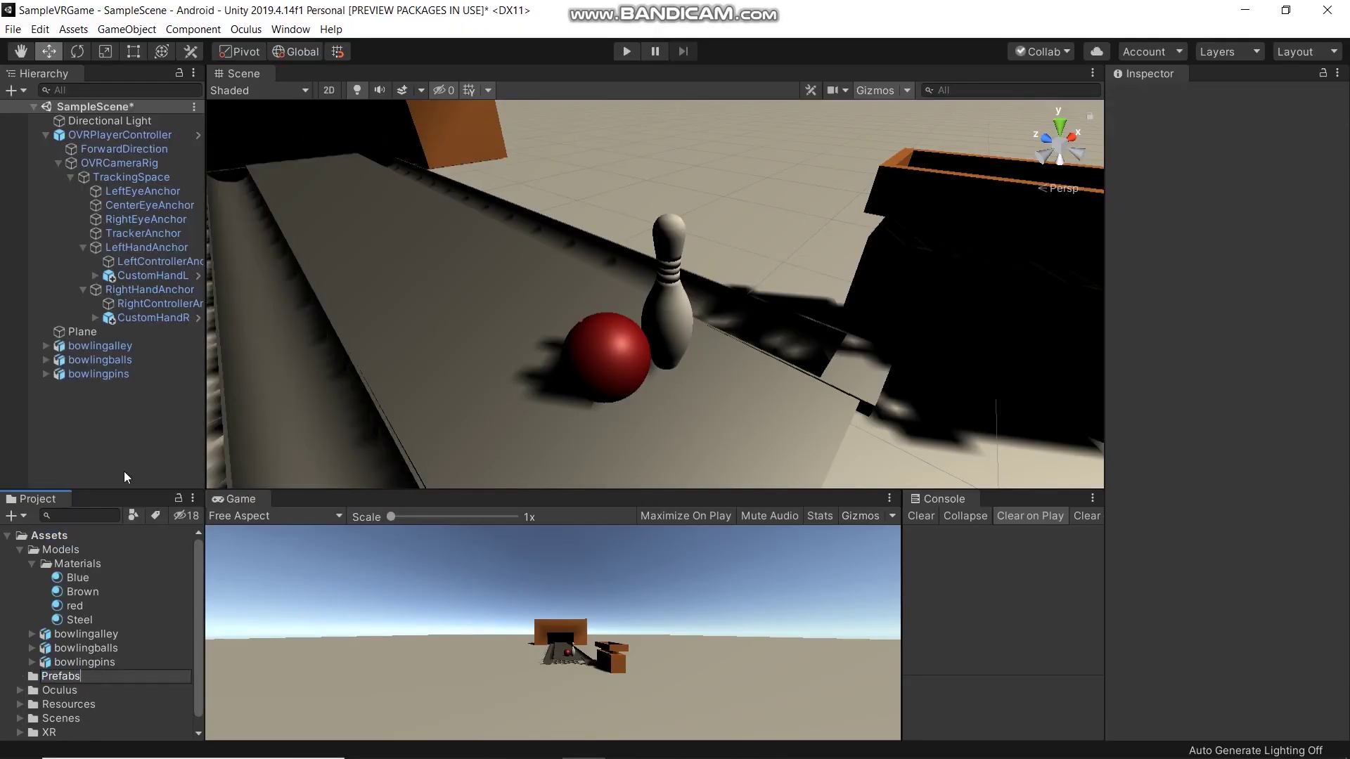
pyautogui.press('Return')
# Step: Save the scene's bowlingballs and bowlingpins objects as prefabs in the Prefabs folder
pyautogui.click(130, 361)
pyautogui.keyDown('shift'); pyautogui.click(114, 374); pyautogui.keyUp('shift')
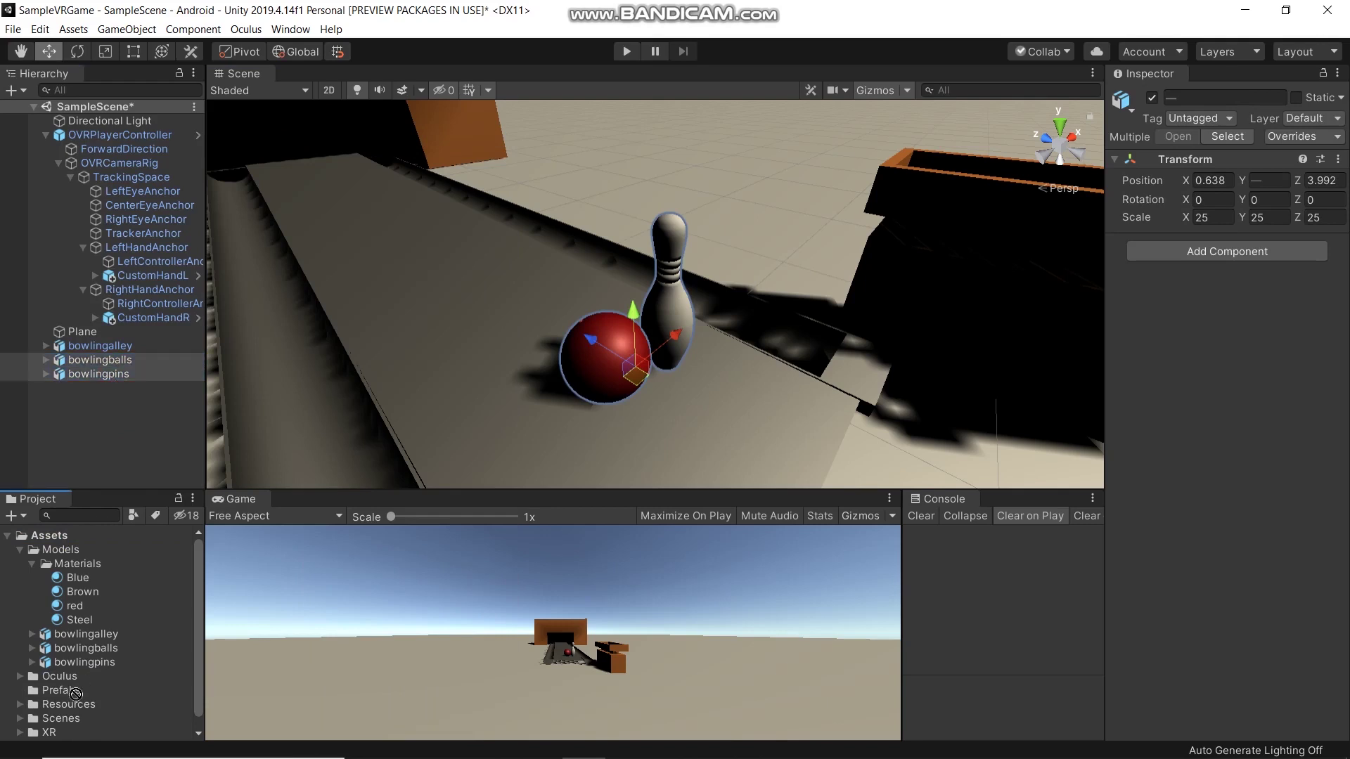
pyautogui.click(85, 648)
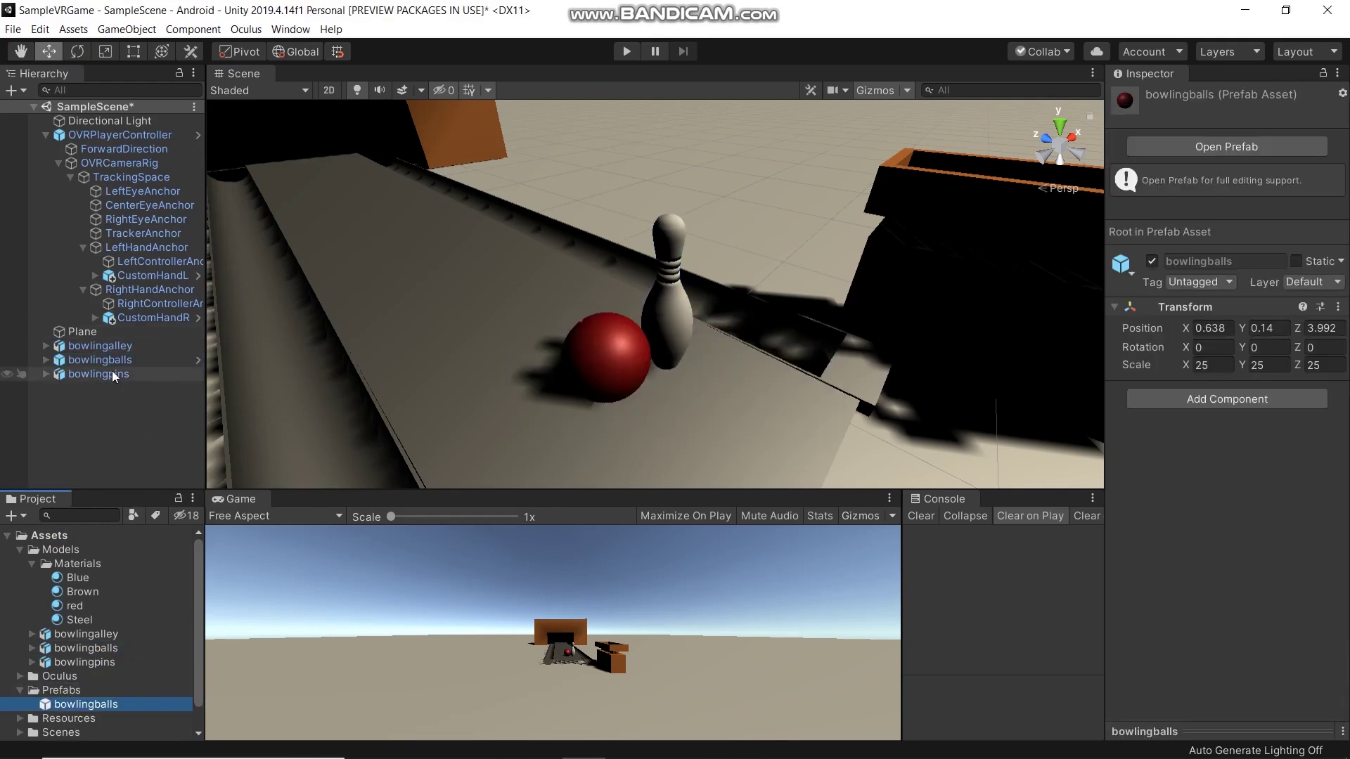
pyautogui.moveTo(99, 374); pyautogui.dragTo(64, 691)
pyautogui.click(636, 419)
pyautogui.click(150, 446)
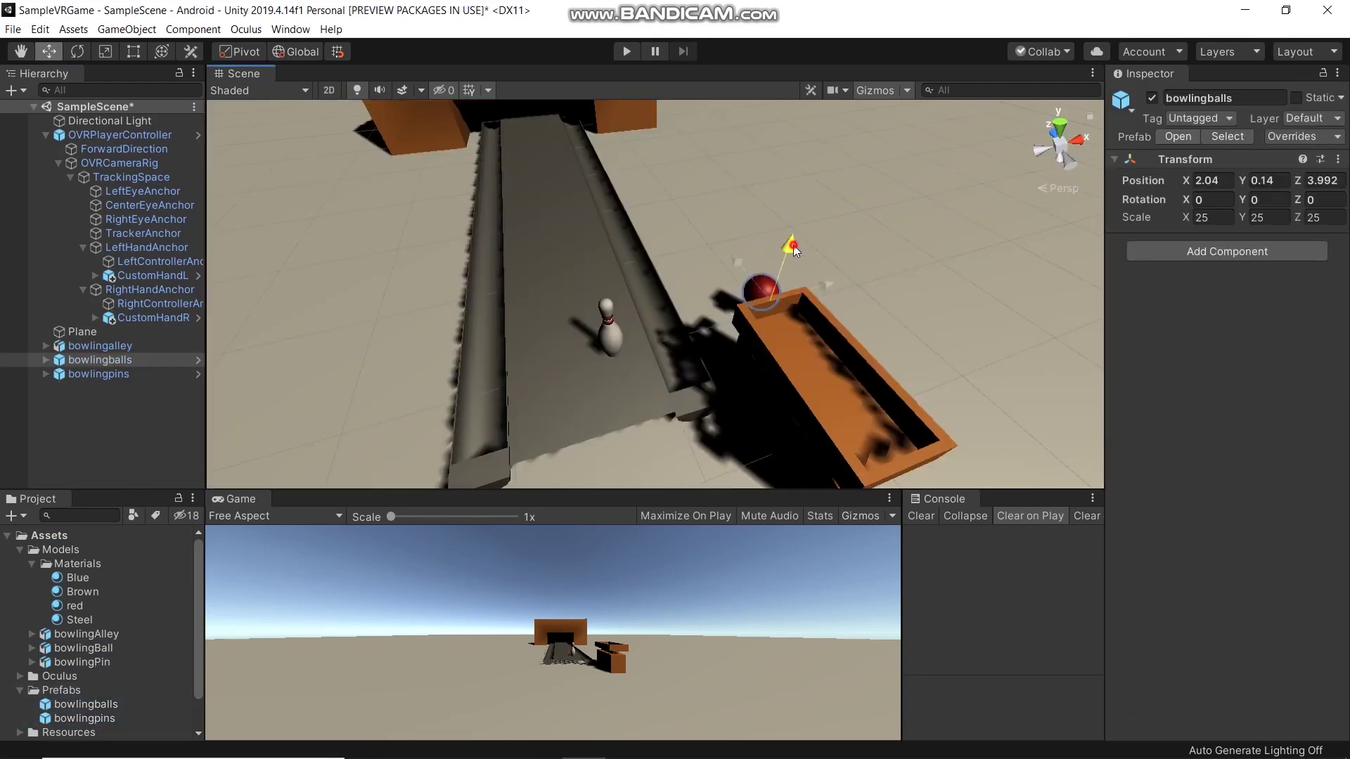
# Step: Move the red bowling ball into the brown ball stand, to about X 1.709, Y 0.569, Z 2.846
pyautogui.moveTo(790, 248); pyautogui.dragTo(866, 326)
pyautogui.moveTo(802, 288); pyautogui.dragTo(759, 324, button='right')
pyautogui.moveTo(719, 355); pyautogui.dragTo(718, 315)
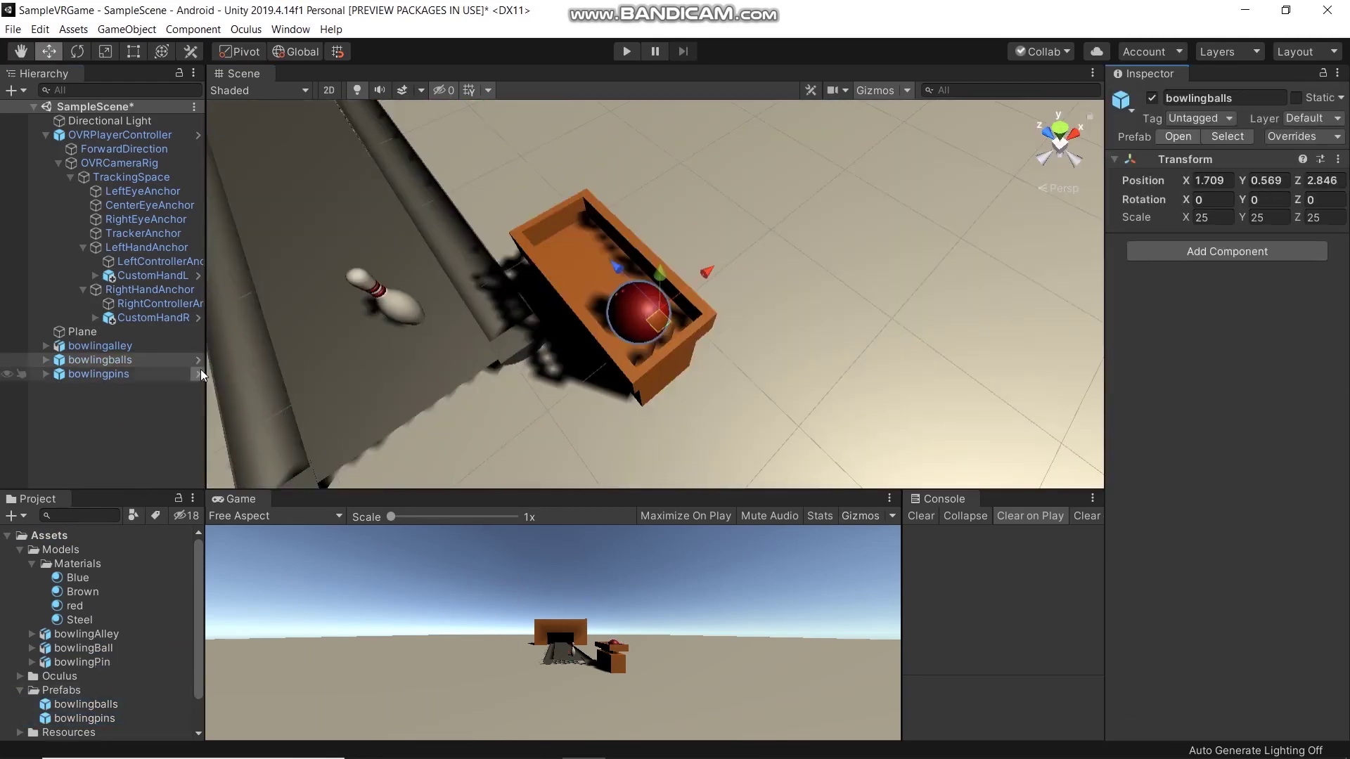
# Step: Create an empty object at the scene root and name it BowlingBalls
pyautogui.click(130, 360)
pyautogui.rightClick(99, 447)
pyautogui.click(199, 597)
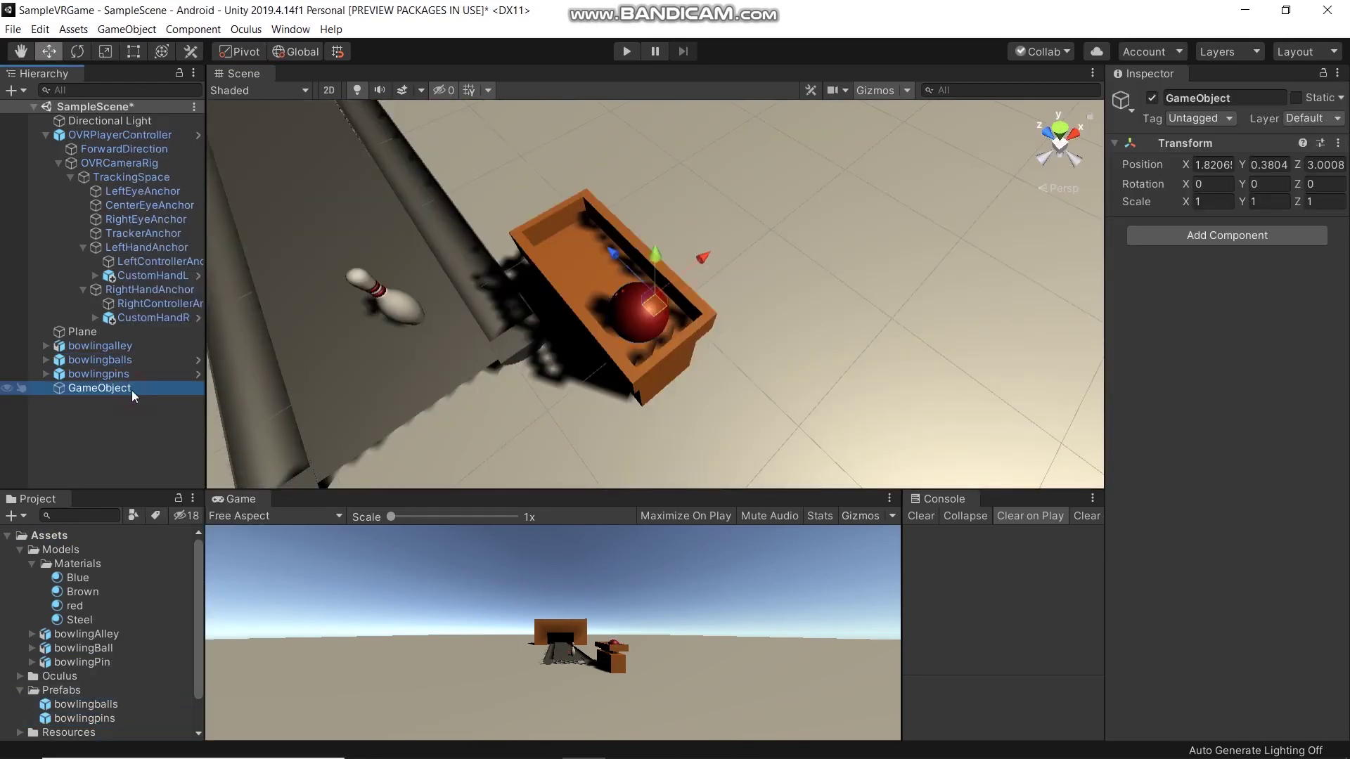
pyautogui.write('BowlingBalls')
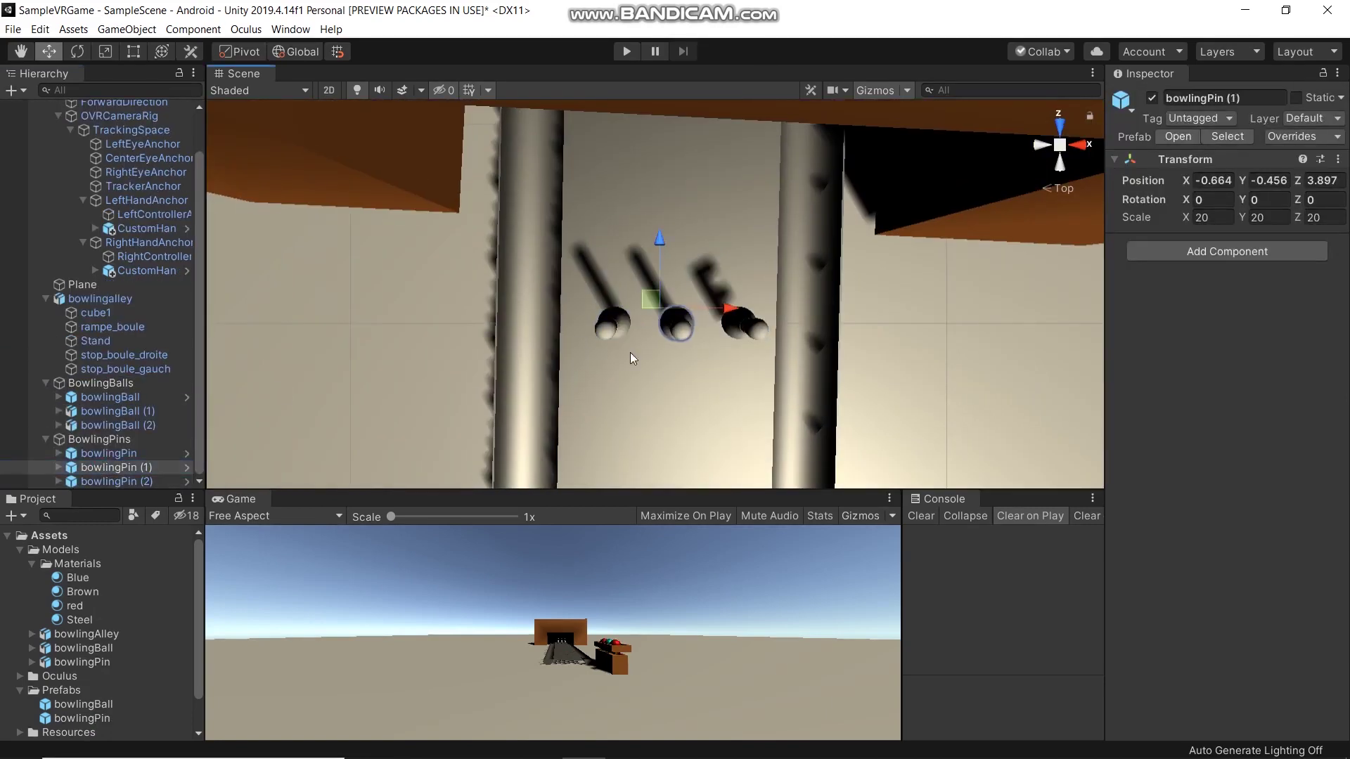
# Step: Nudge the middle pin slightly along the X axis and make three duplicates from the bowlingPin (2) end pin
pyautogui.click(606, 325)
pyautogui.moveTo(859, 342); pyautogui.dragTo(832, 278, button='middle')
pyautogui.click(116, 468)
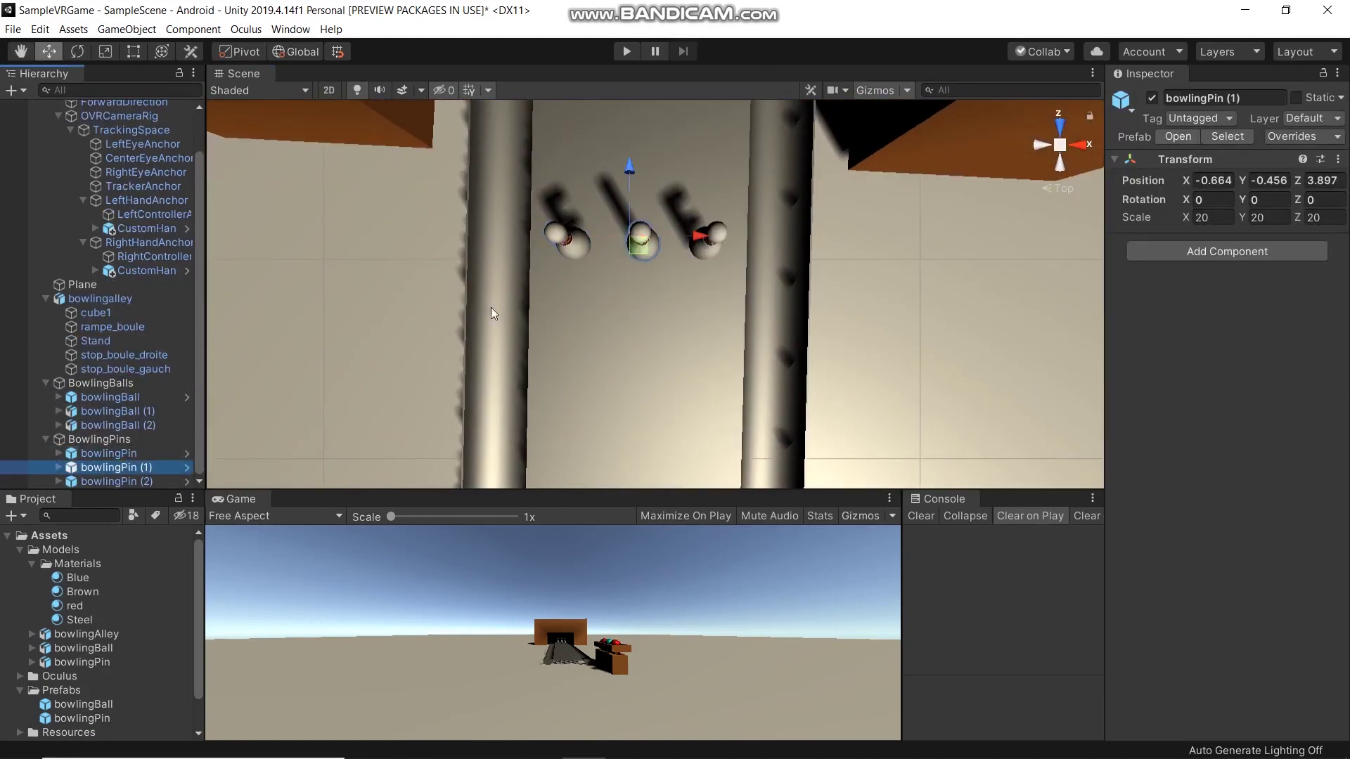
pyautogui.moveTo(696, 235); pyautogui.dragTo(691, 235)
pyautogui.click(133, 481)
pyautogui.hotkey('ctrl', 'd')
pyautogui.hotkey('ctrl', 'd')
pyautogui.hotkey('ctrl', 'd')
# Step: Arrange the three duplicated pins in front of the back row, two in a middle row and one at the tip of the triangle
pyautogui.click(117, 453)
pyautogui.moveTo(687, 170); pyautogui.dragTo(687, 230)
pyautogui.moveTo(764, 294); pyautogui.dragTo(732, 295)
pyautogui.click(117, 468)
pyautogui.moveTo(689, 168); pyautogui.dragTo(689, 234)
pyautogui.moveTo(761, 302); pyautogui.dragTo(668, 306)
pyautogui.click(127, 482)
pyautogui.moveTo(688, 169); pyautogui.dragTo(688, 280)
pyautogui.moveTo(767, 351); pyautogui.dragTo(702, 351)
pyautogui.moveTo(624, 273); pyautogui.dragTo(647, 235)
# Step: Select the original bowlingBall in the BowlingBalls group
pyautogui.keyDown('shift'); pyautogui.click(109, 412); pyautogui.keyUp('shift')
pyautogui.scroll(-5, 648, 235)
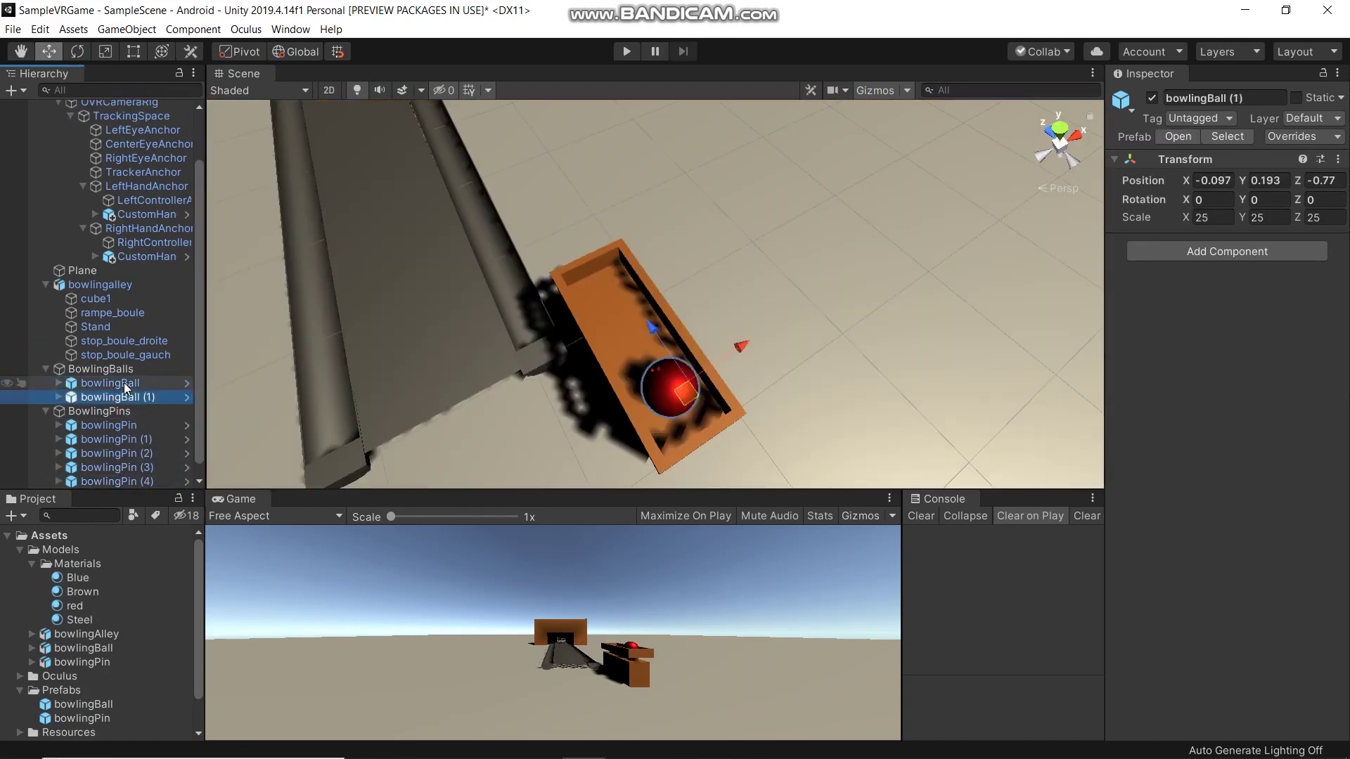
pyautogui.click(125, 383)
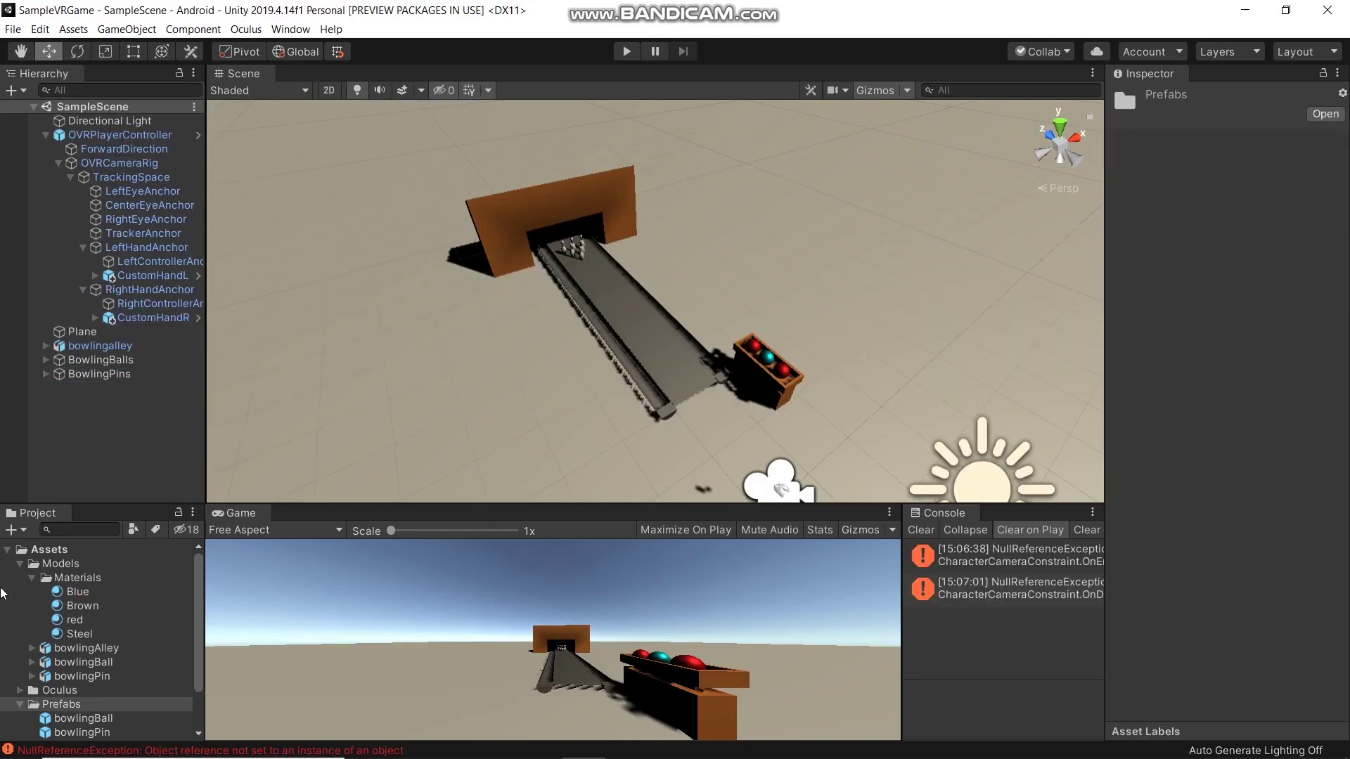
# Step: Examine the imported bowlingAlley, bowlingBall and bowlingPin models, their source FBX files, and the contents of the Prefabs folder
pyautogui.click(83, 650)
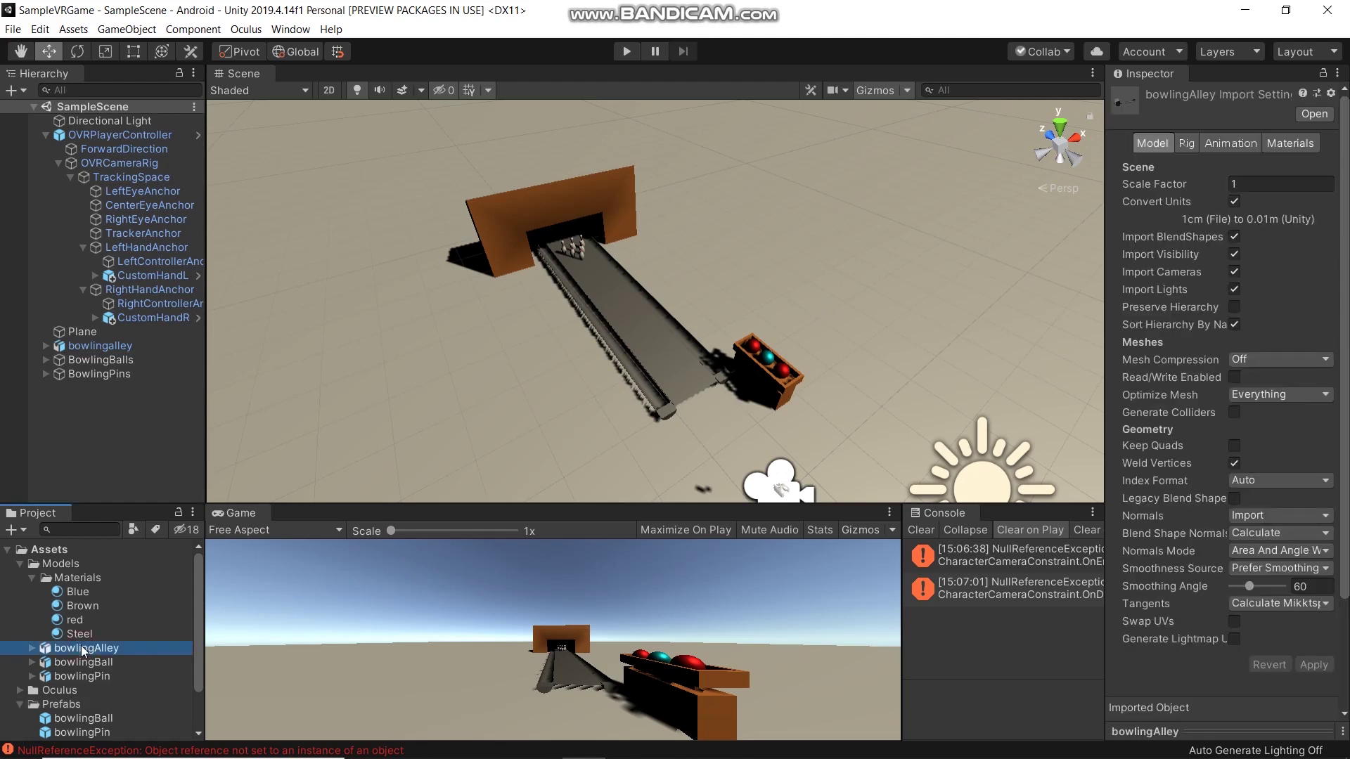
pyautogui.click(94, 666)
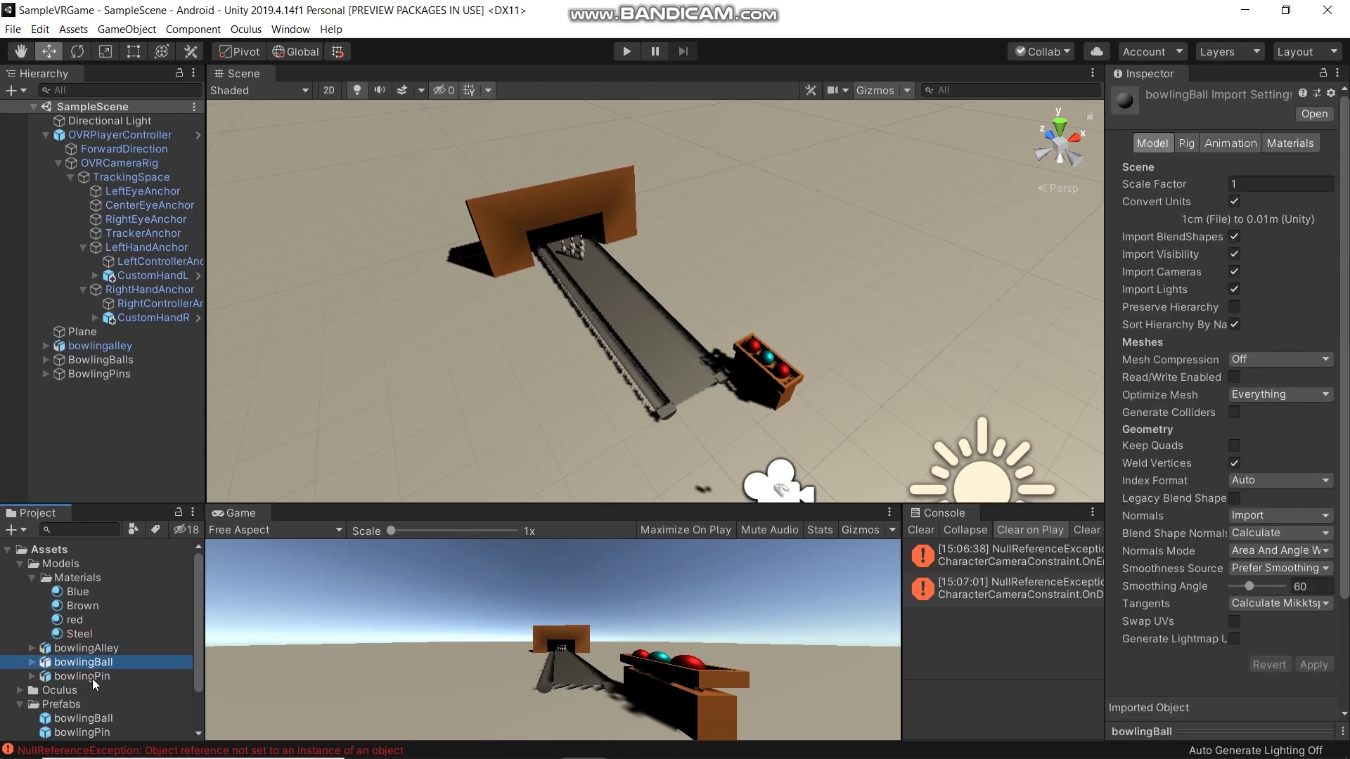
pyautogui.click(96, 681)
pyautogui.scroll(-2, 77, 648)
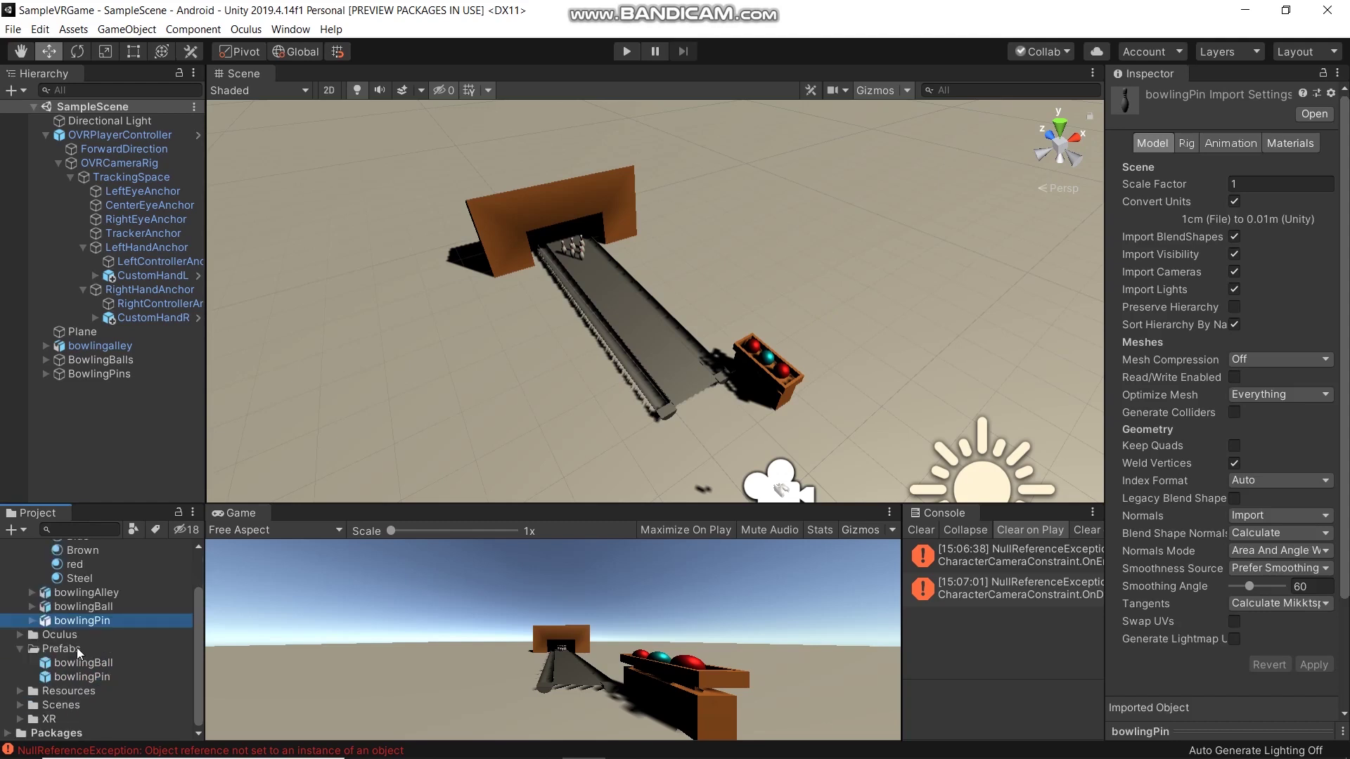
pyautogui.click(77, 647)
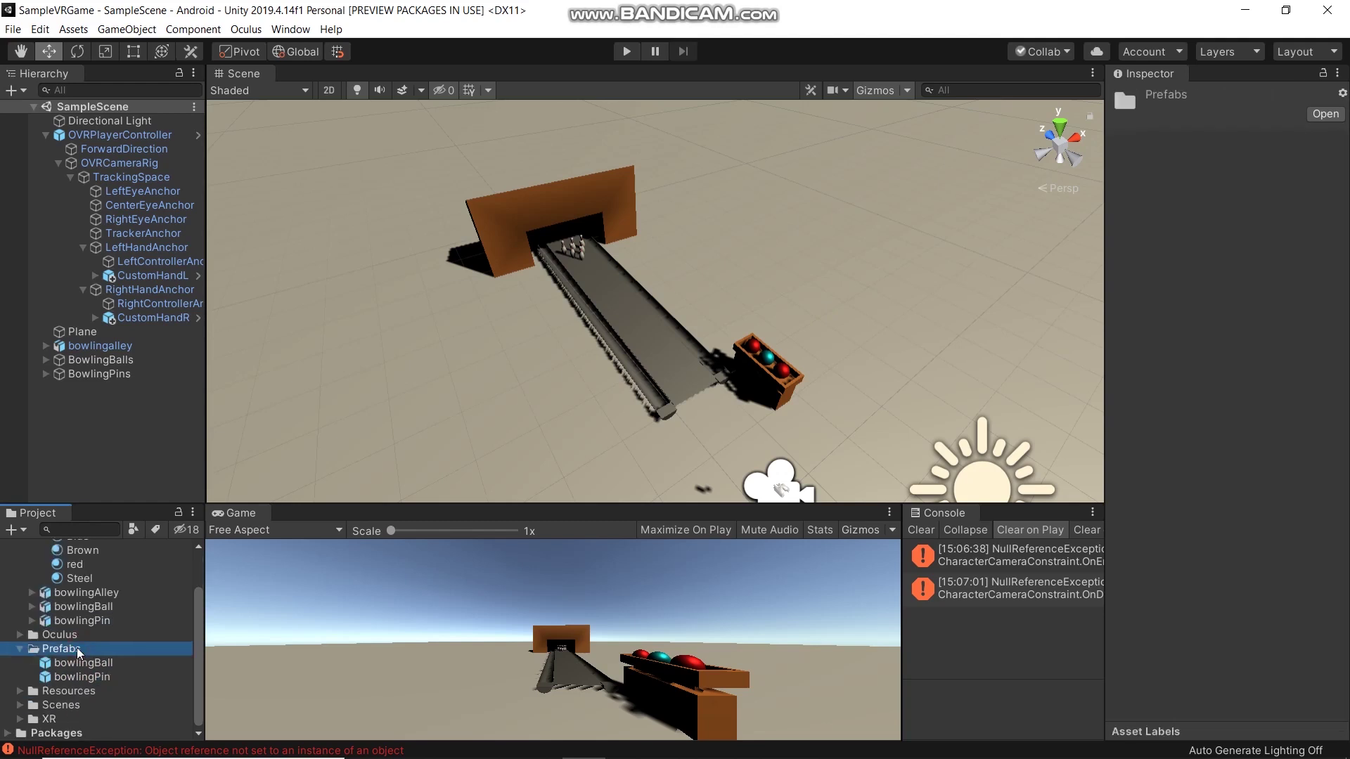
pyautogui.scroll(3, 77, 653)
pyautogui.click(63, 553)
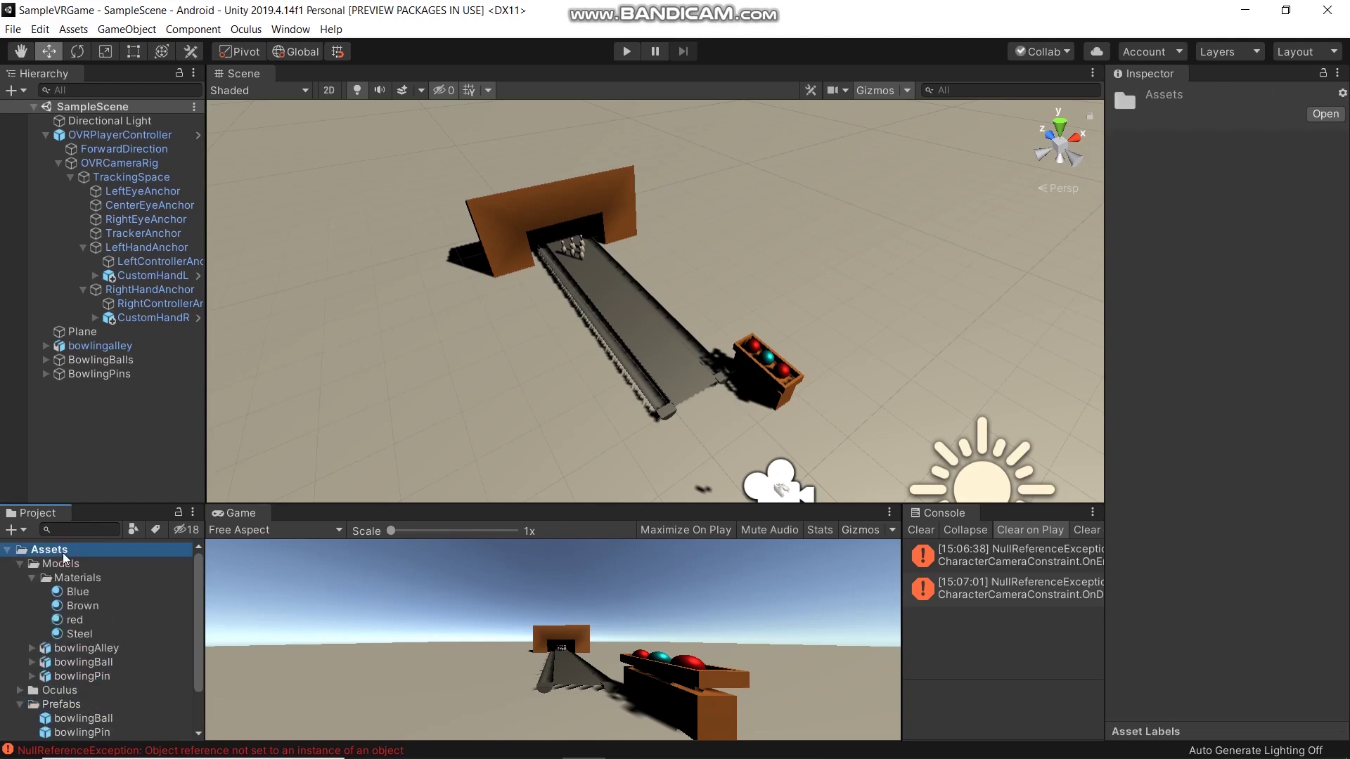
pyautogui.click(94, 676)
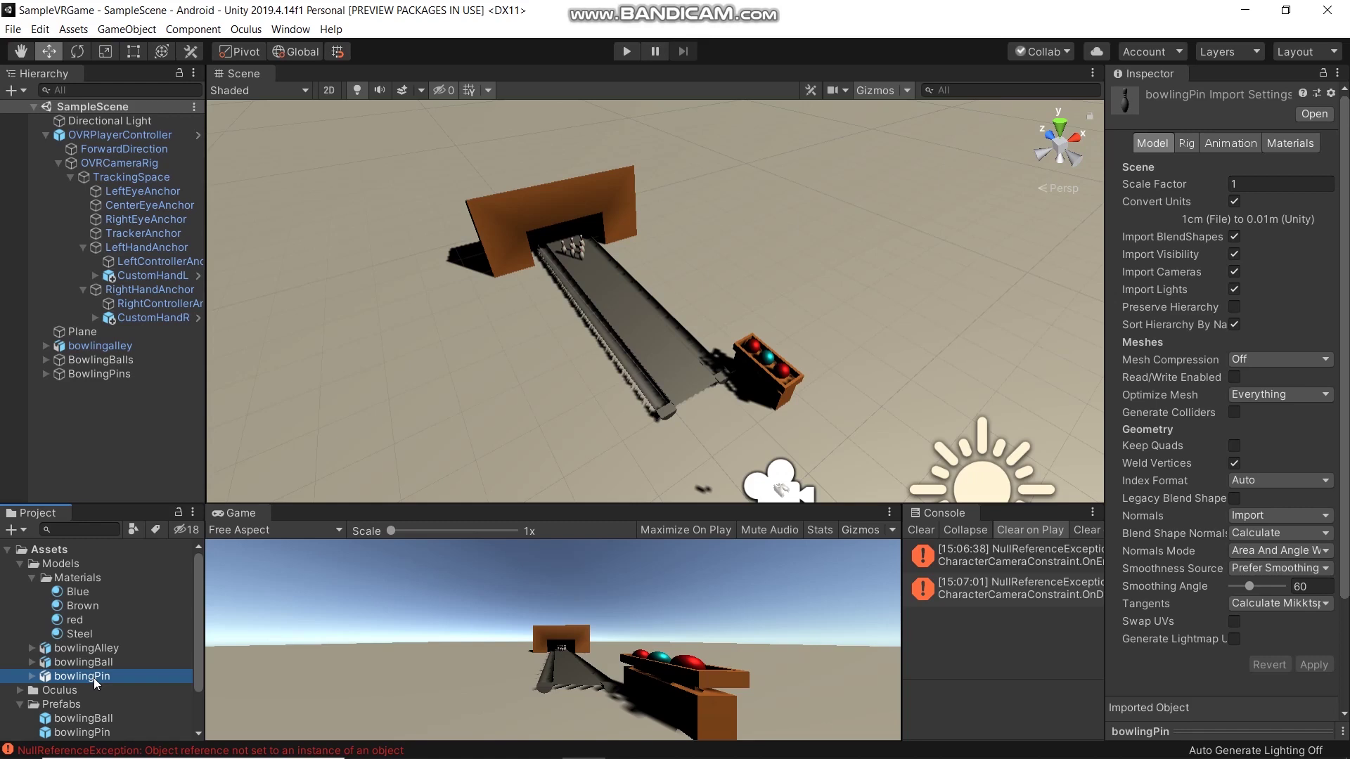
pyautogui.scroll(-2, 99, 676)
pyautogui.click(110, 662)
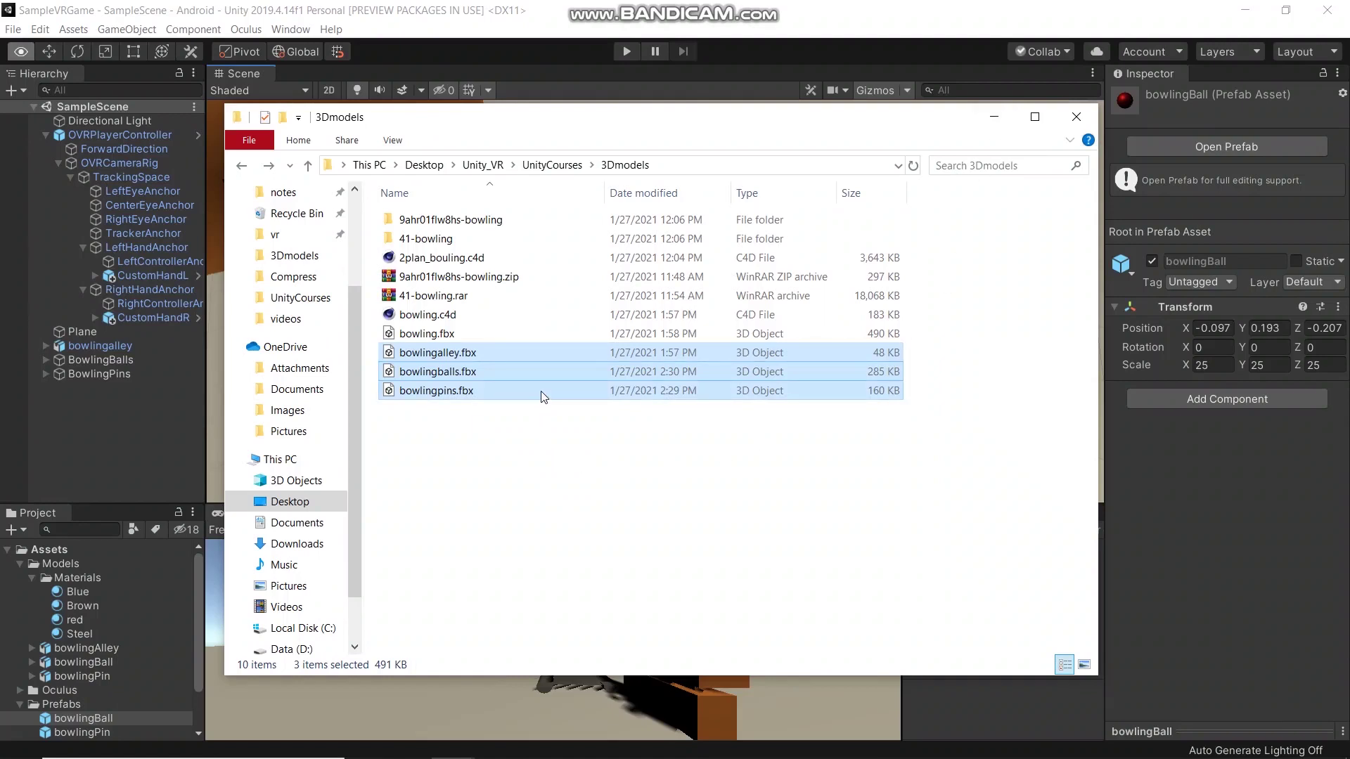
pyautogui.click(93, 648)
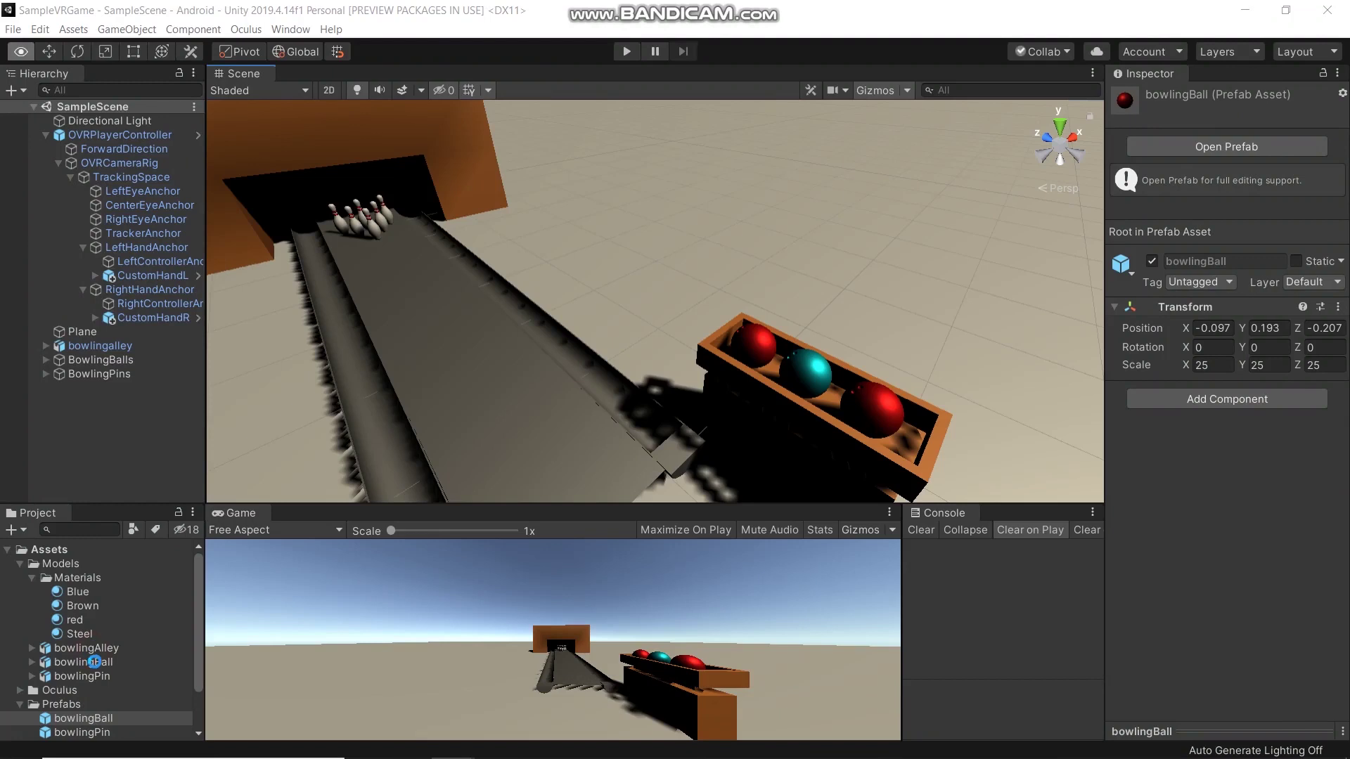
pyautogui.click(90, 675)
pyautogui.scroll(-3, 103, 662)
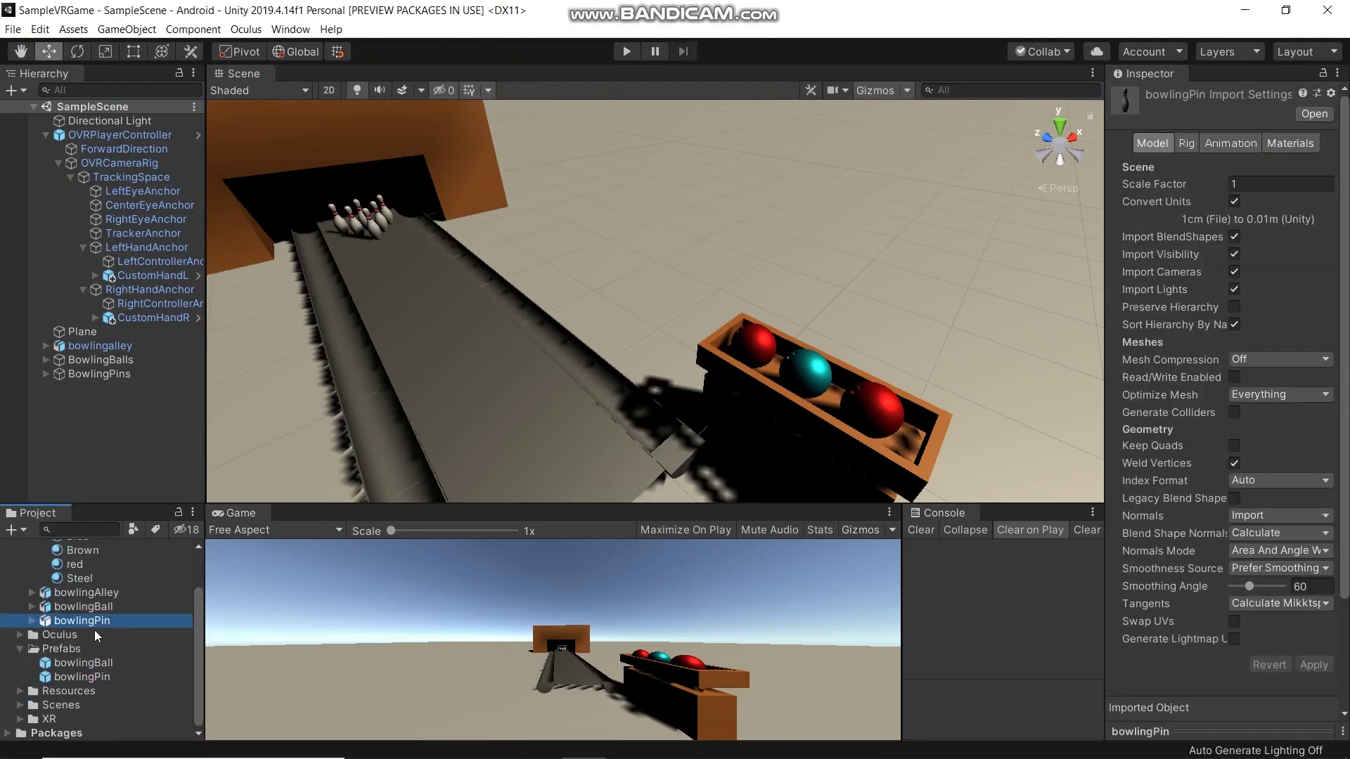
# Step: Try to add the bowlingAlley, bowlingBall and bowlingPin models to the scene together
pyautogui.click(108, 606)
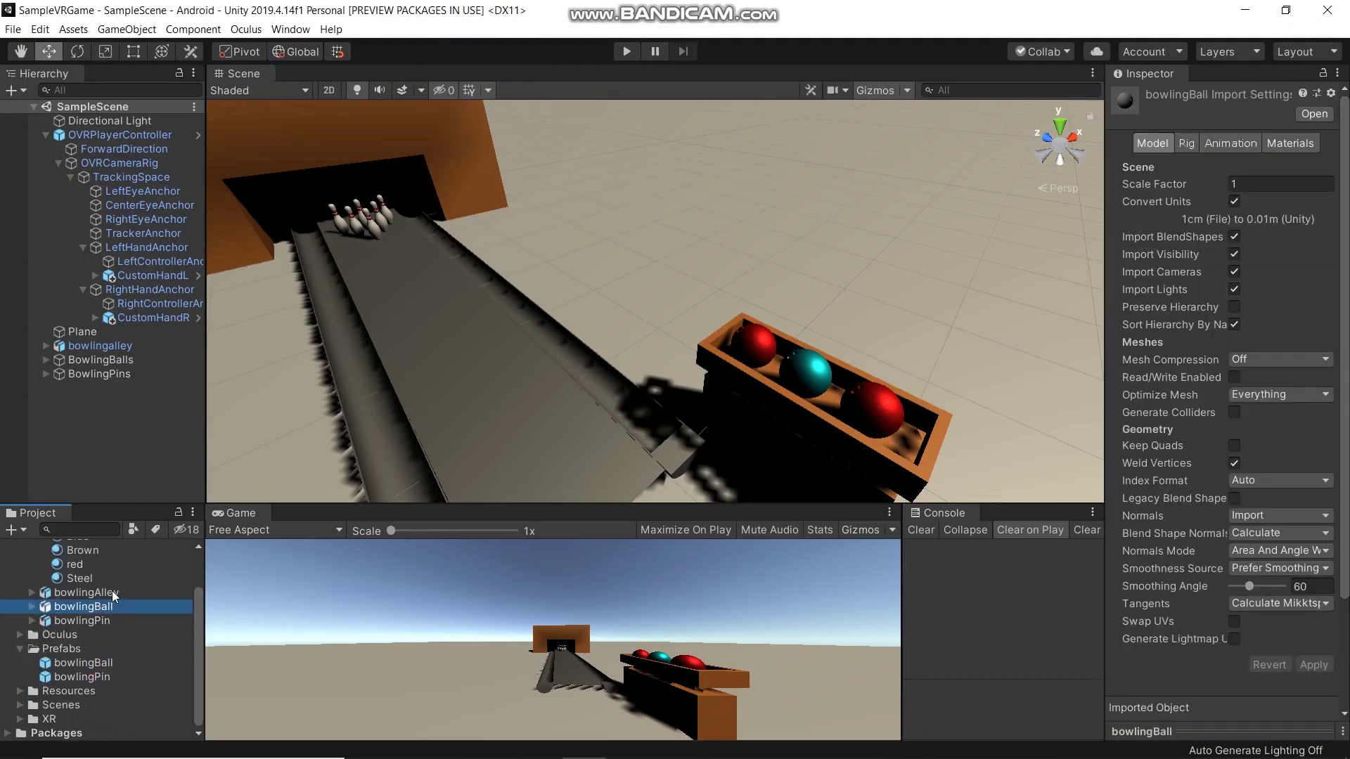
pyautogui.keyDown('ctrl'); pyautogui.click(112, 592); pyautogui.keyUp('ctrl')
pyautogui.keyDown('ctrl'); pyautogui.click(108, 619); pyautogui.keyUp('ctrl')
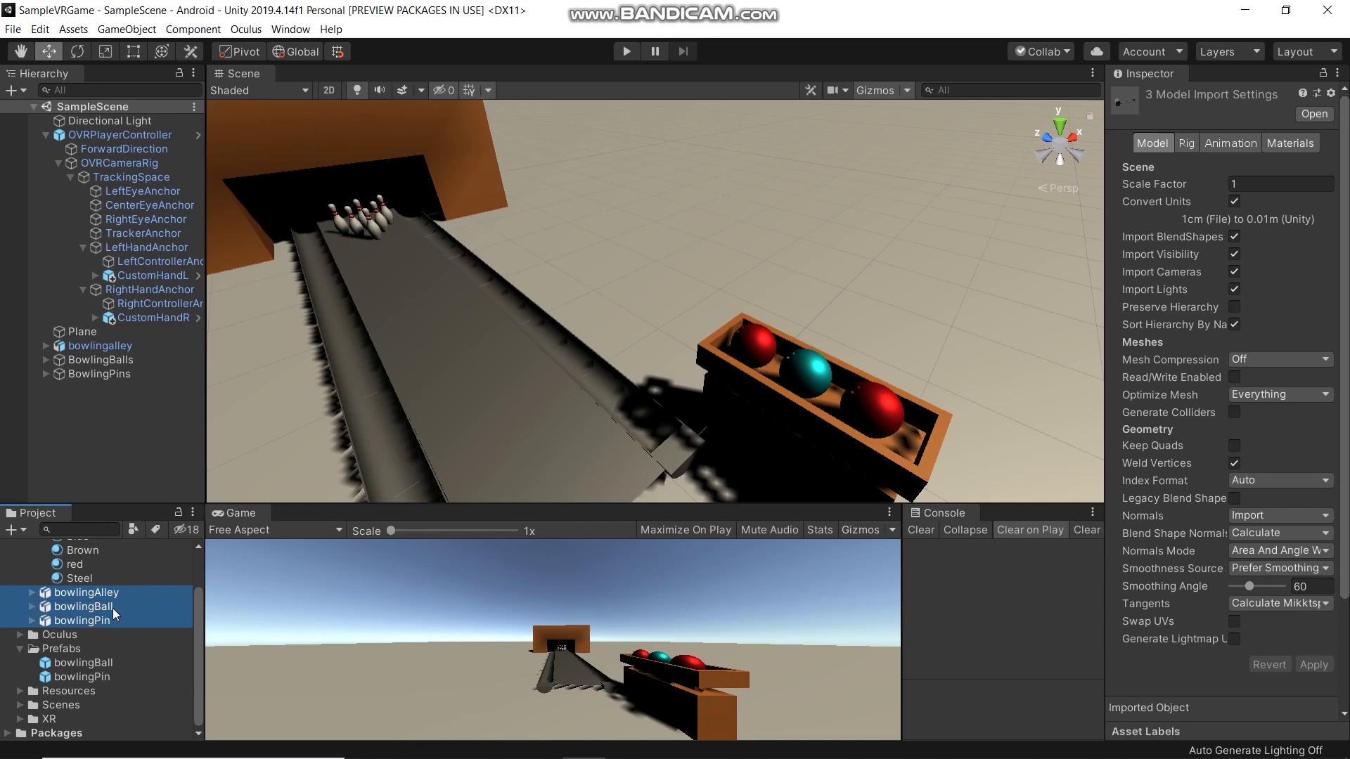
pyautogui.moveTo(112, 606); pyautogui.dragTo(130, 488)
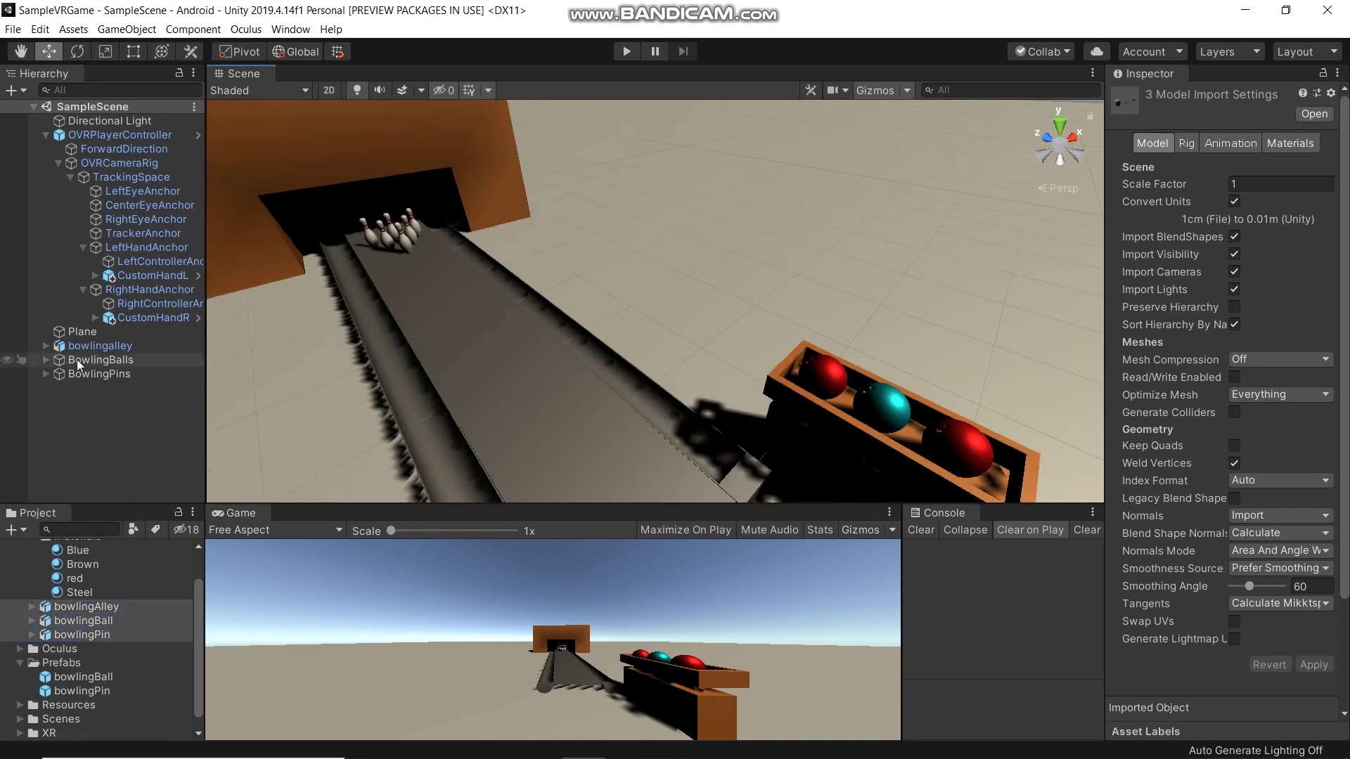
# Step: Examine how the balls and pins are grouped under the BowlingBalls and BowlingPins parent objects
pyautogui.click(45, 360)
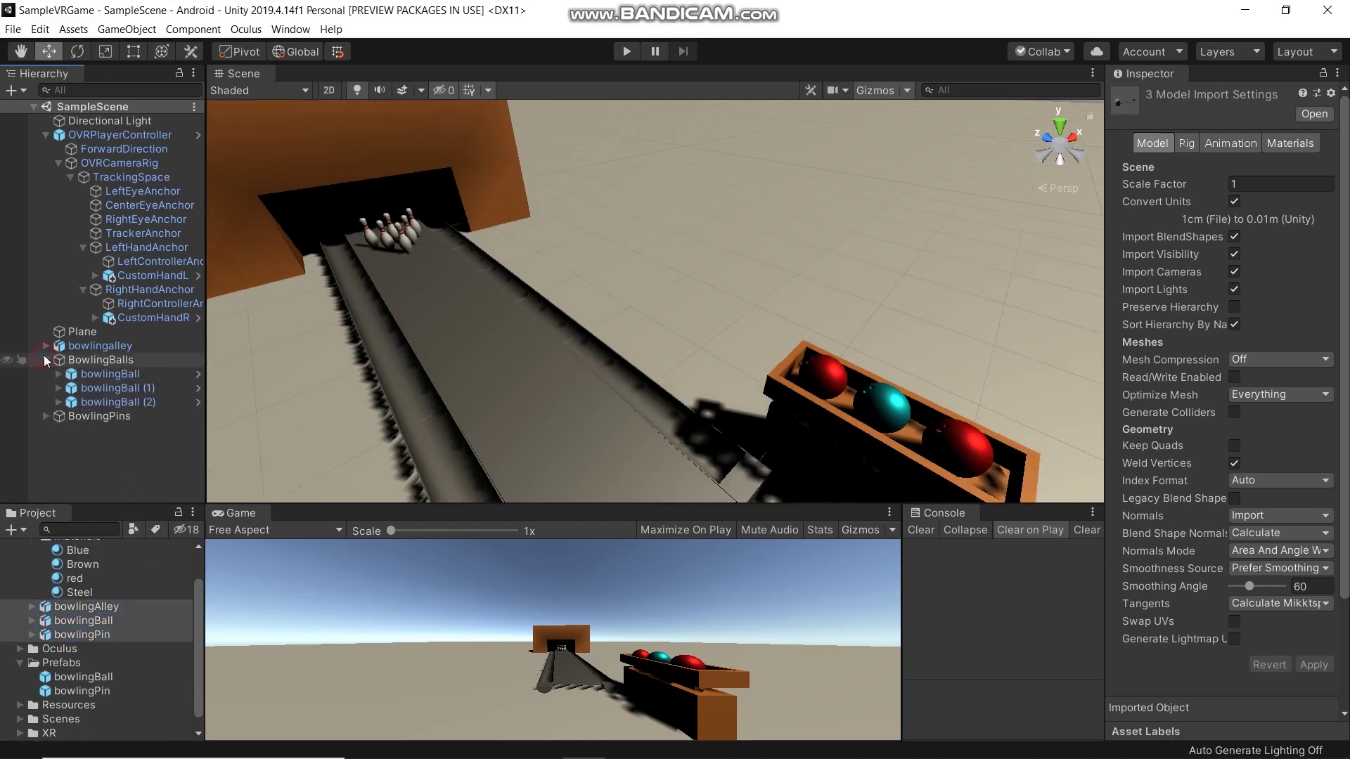
pyautogui.click(45, 416)
pyautogui.click(45, 416)
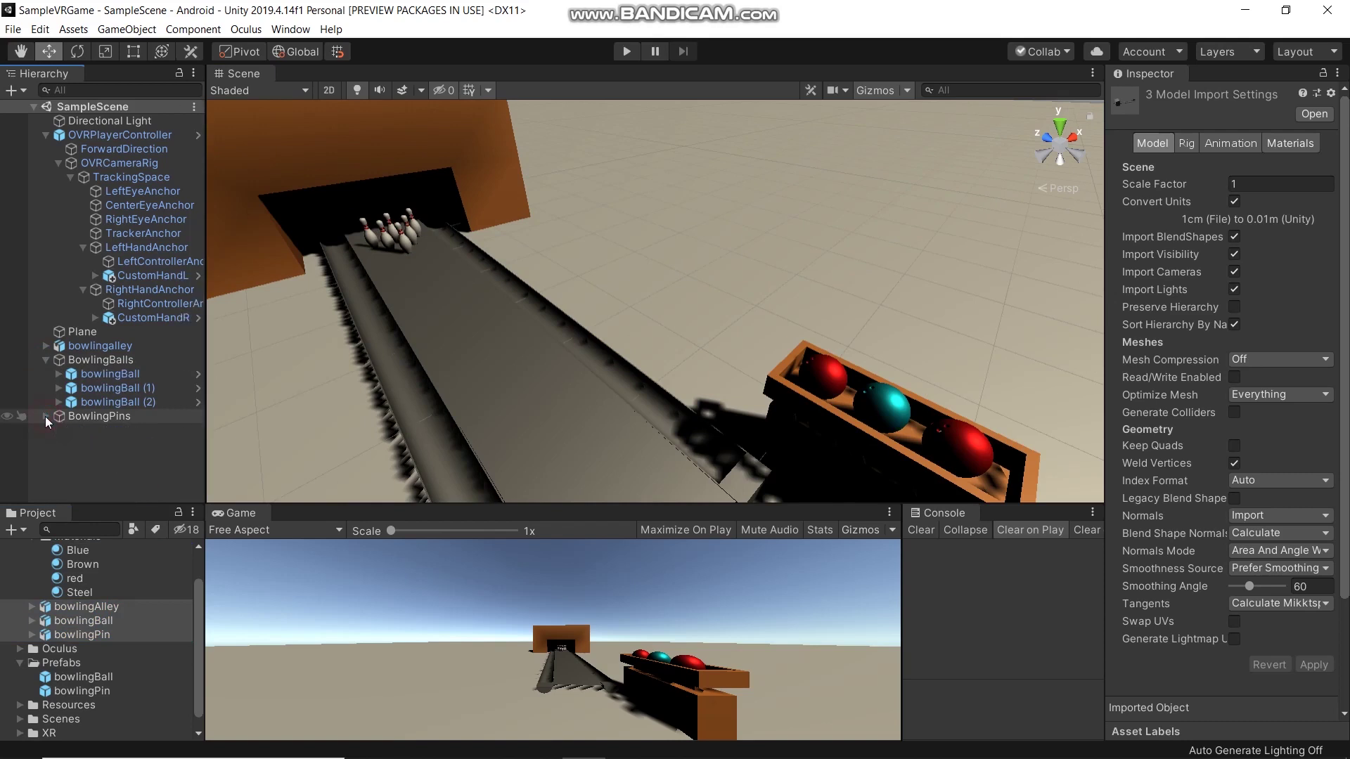
pyautogui.click(45, 360)
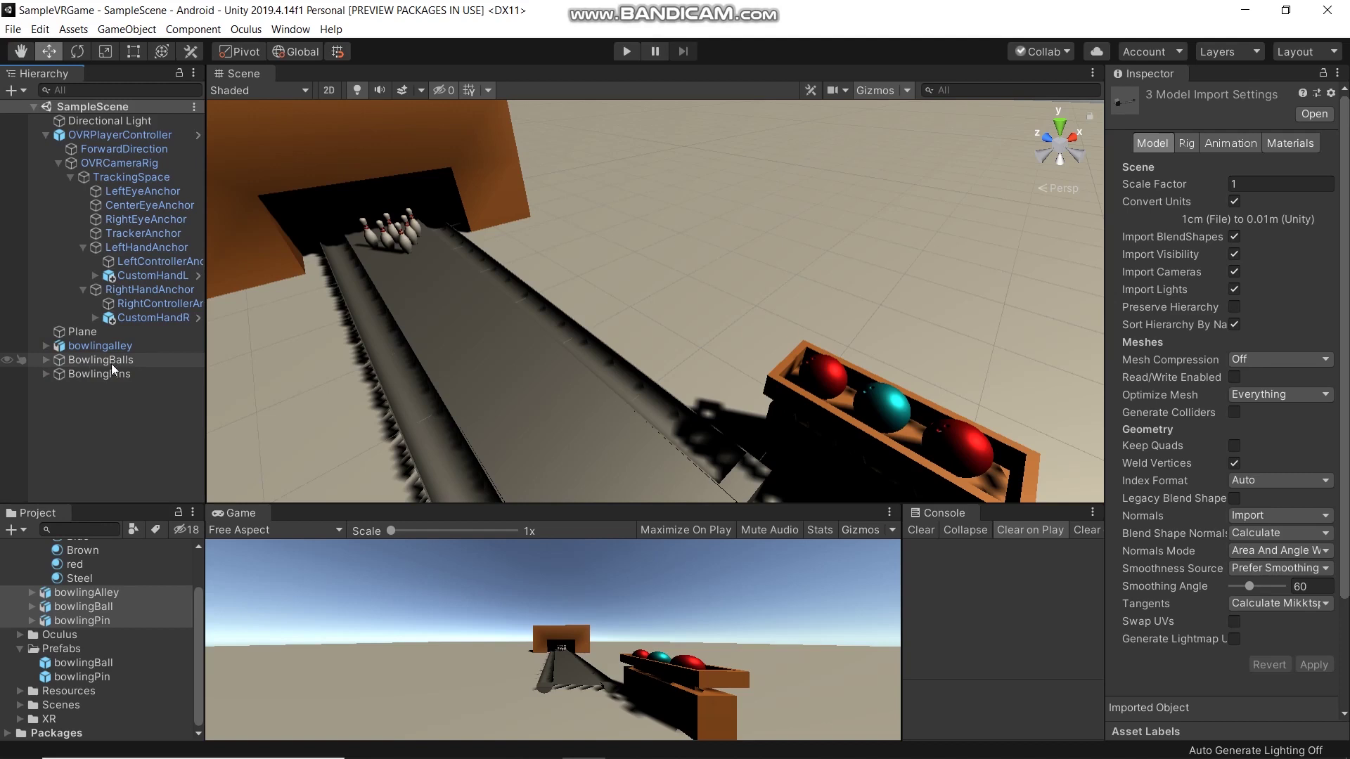
pyautogui.click(111, 361)
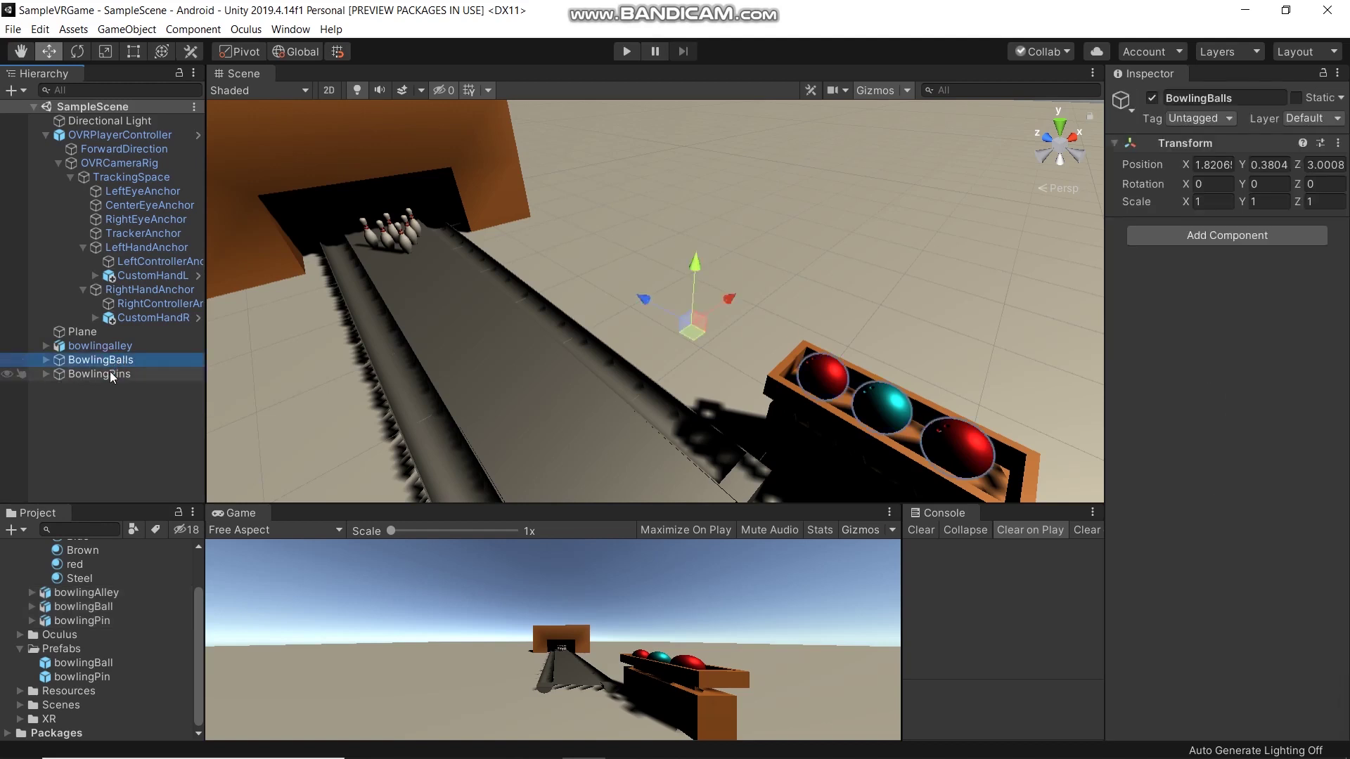
pyautogui.keyDown('ctrl'); pyautogui.click(111, 374); pyautogui.keyUp('ctrl')
pyautogui.moveTo(118, 361); pyautogui.dragTo(123, 416)
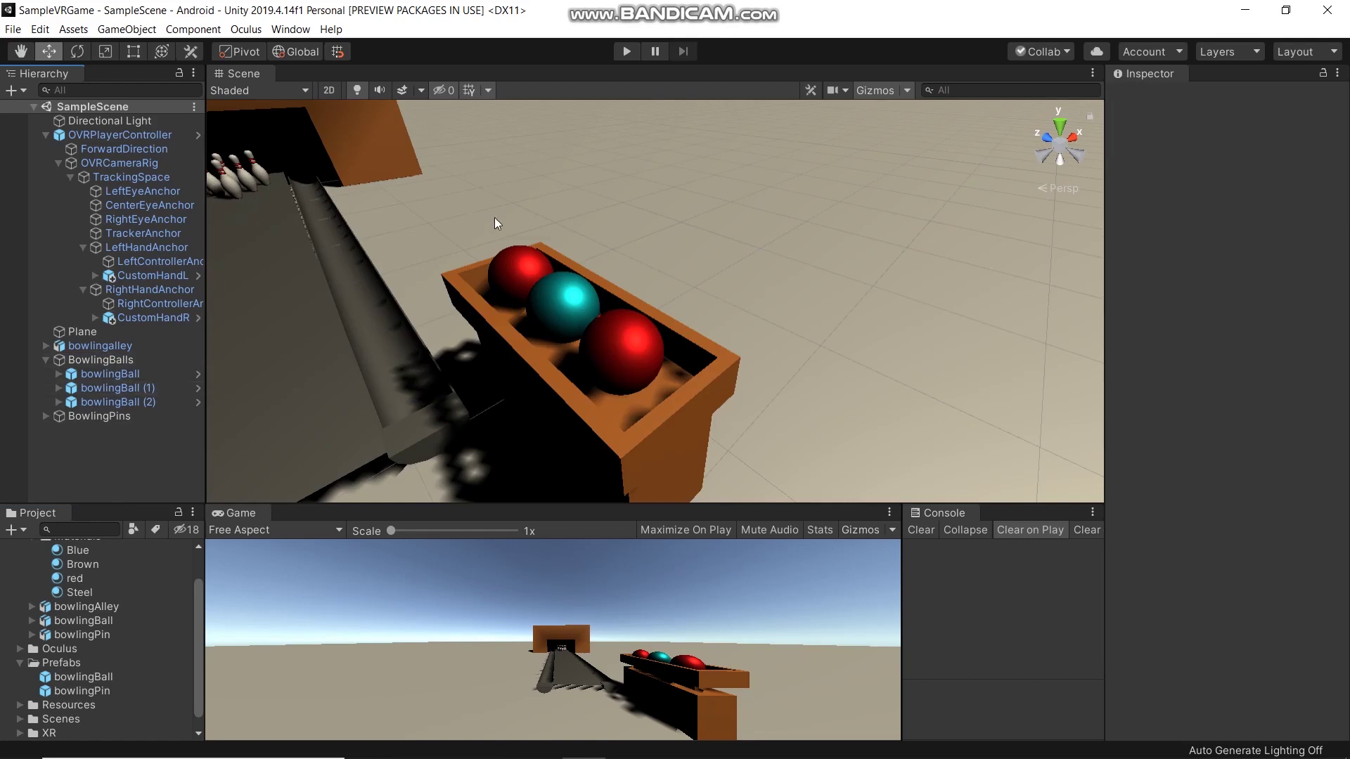
# Step: Duplicate the original bowlingBall twice and move the copies out beside the stand, to about X 0.302 and X 0.996
pyautogui.click(146, 373)
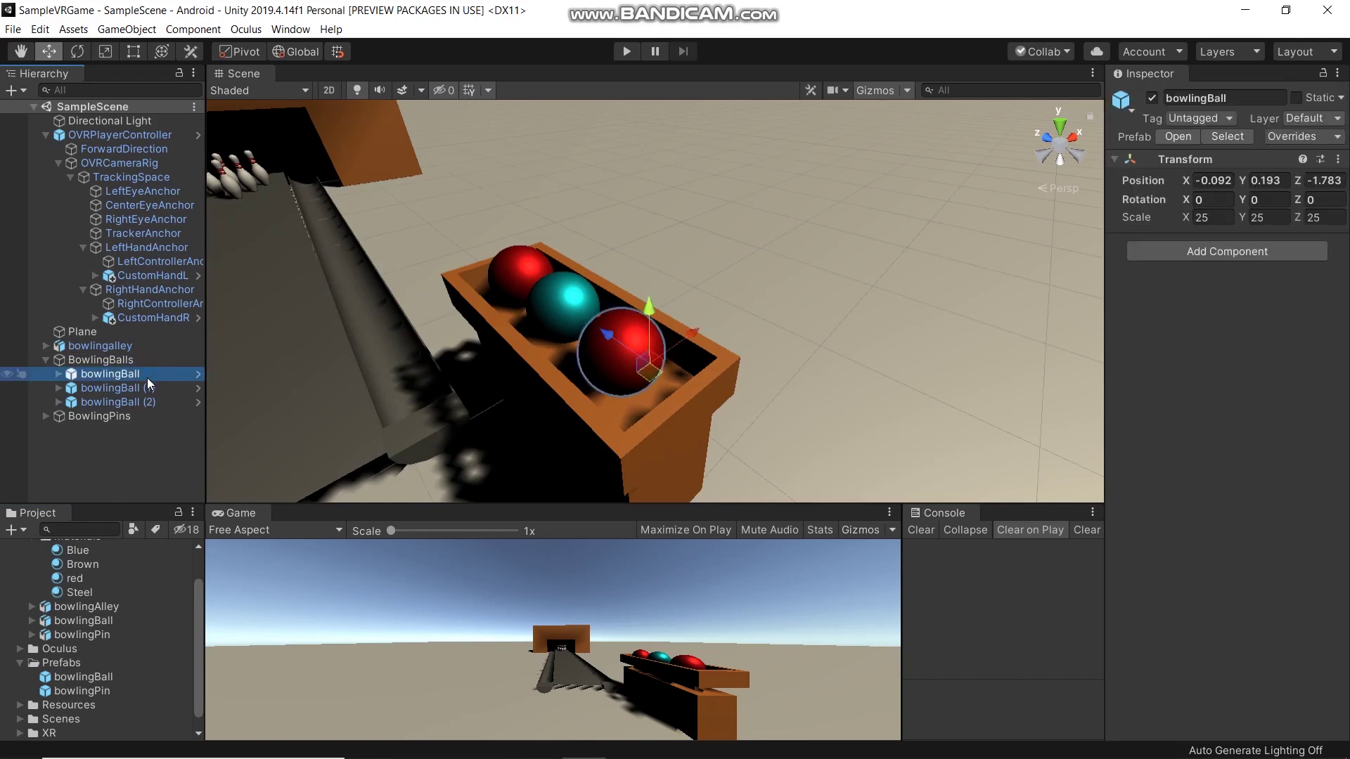
pyautogui.hotkey('ctrl', 'd')
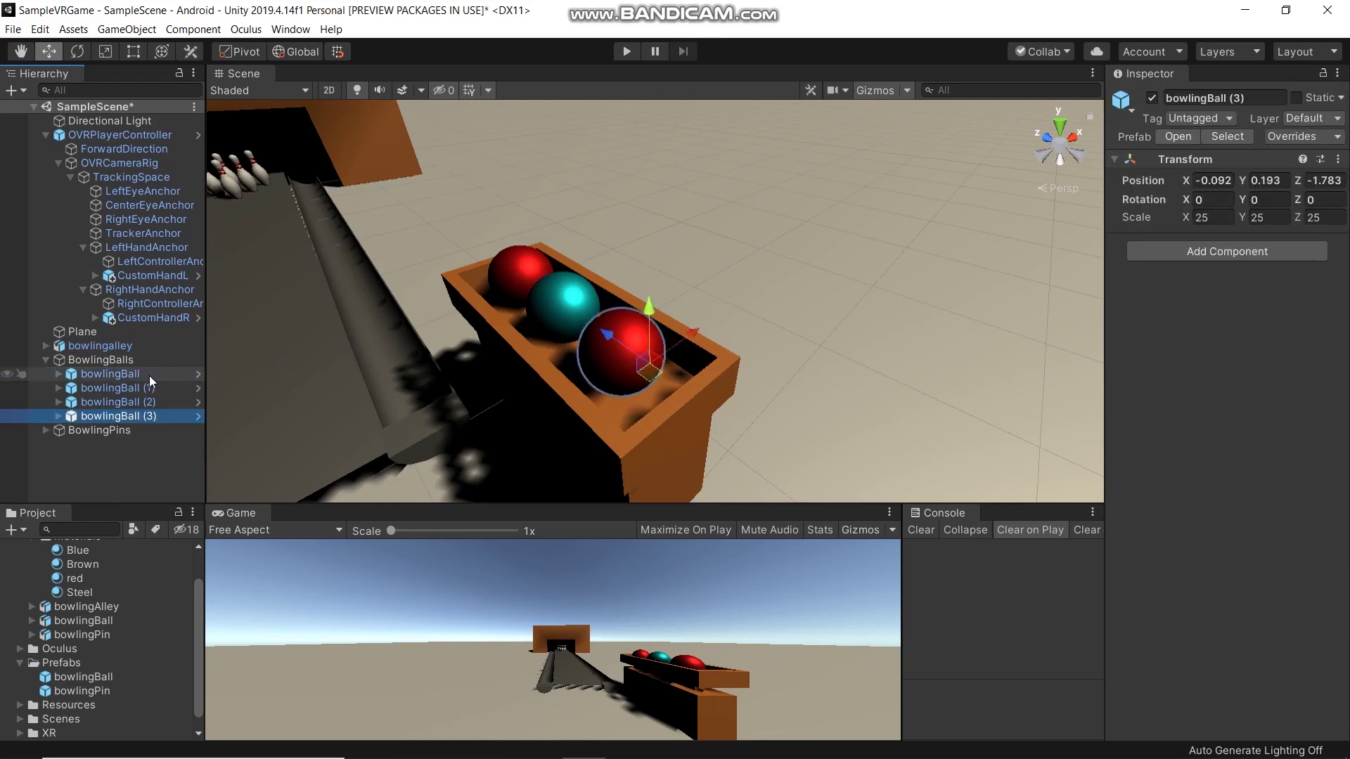
pyautogui.hotkey('ctrl', 'd')
pyautogui.moveTo(685, 333); pyautogui.dragTo(744, 315)
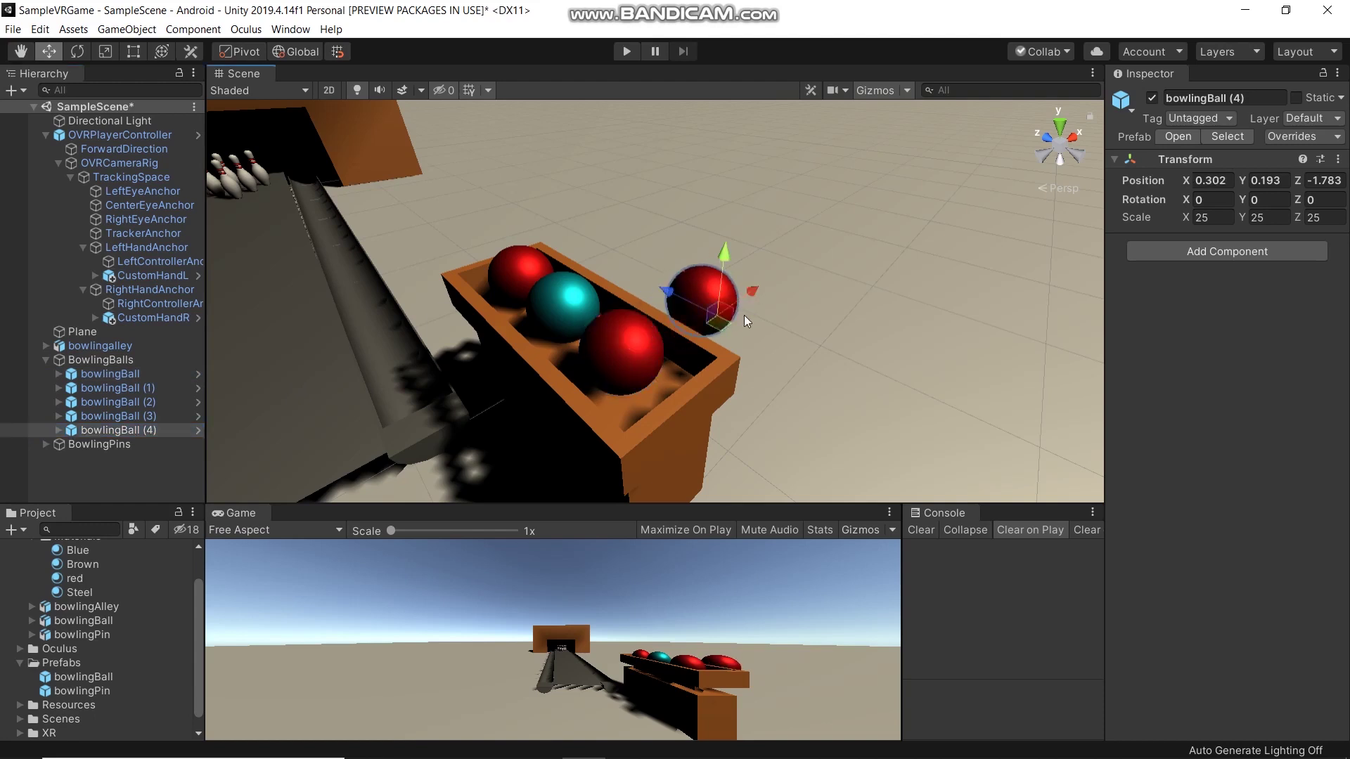
pyautogui.click(176, 420)
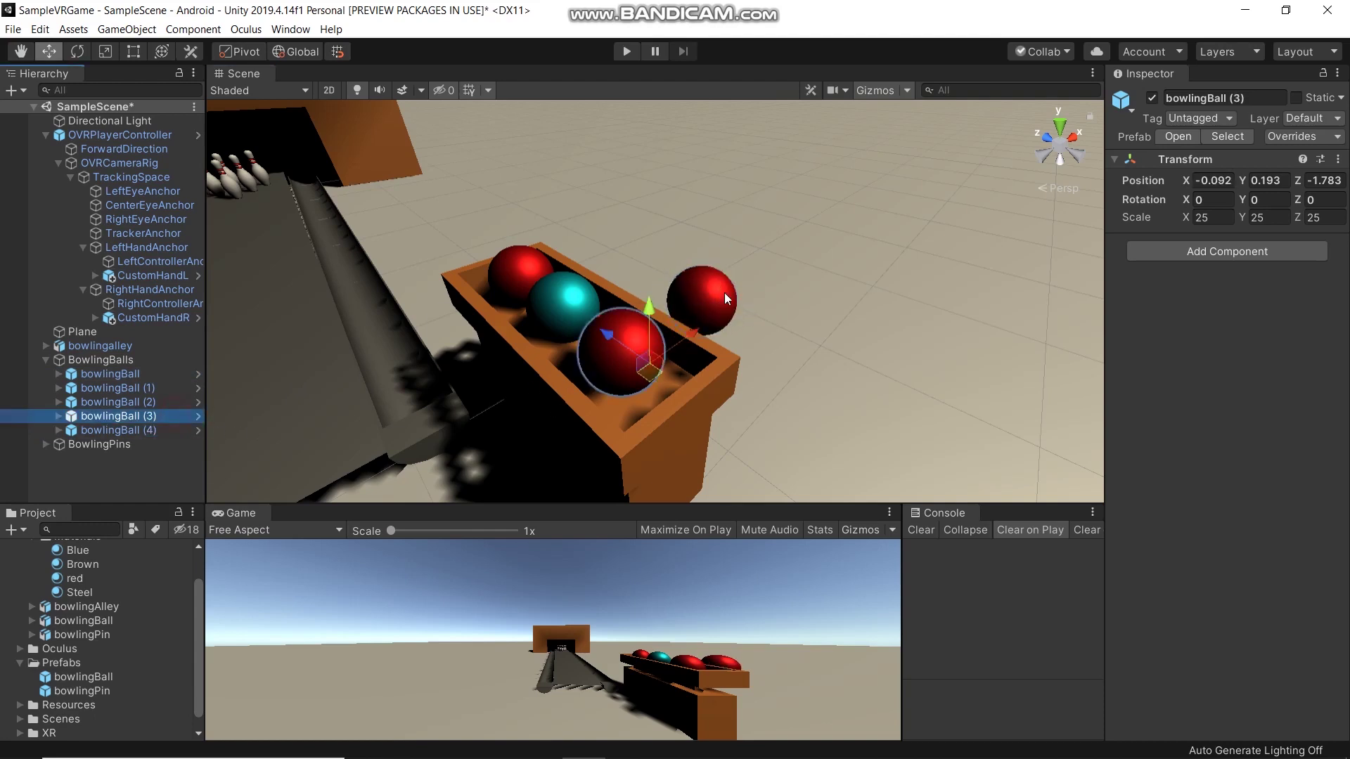
pyautogui.moveTo(689, 348); pyautogui.dragTo(884, 298)
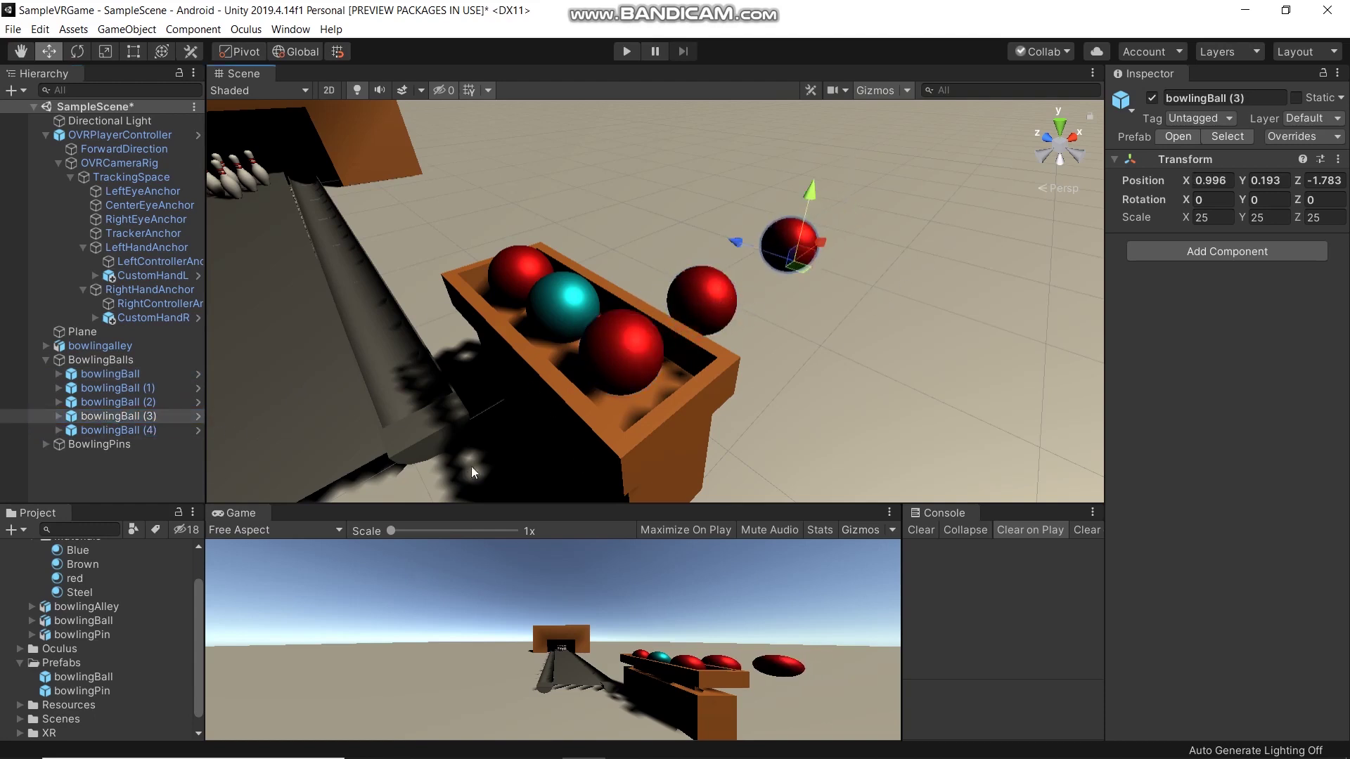
pyautogui.moveTo(884, 295); pyautogui.dragTo(688, 333, button='right')
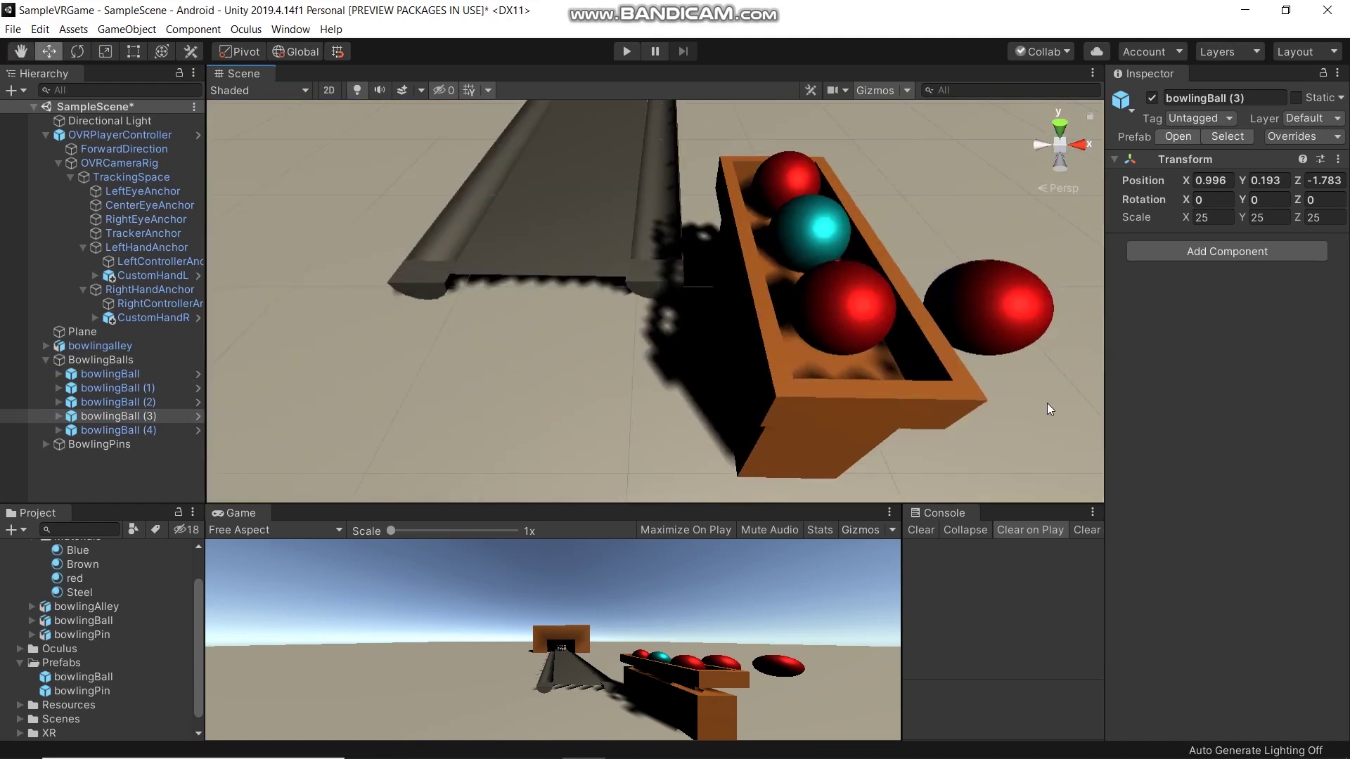
pyautogui.moveTo(1047, 401); pyautogui.dragTo(951, 384, button='middle')
pyautogui.moveTo(952, 384); pyautogui.dragTo(973, 403)
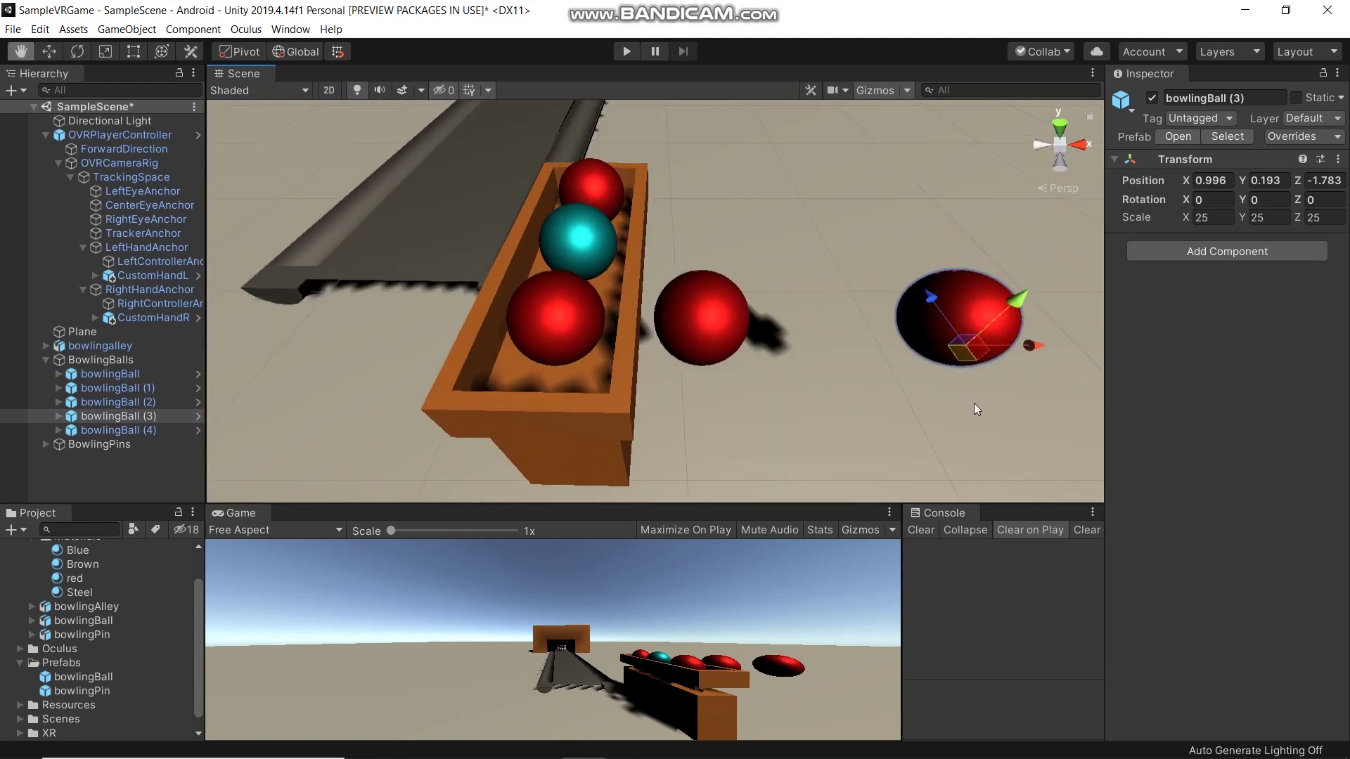
pyautogui.press('w')
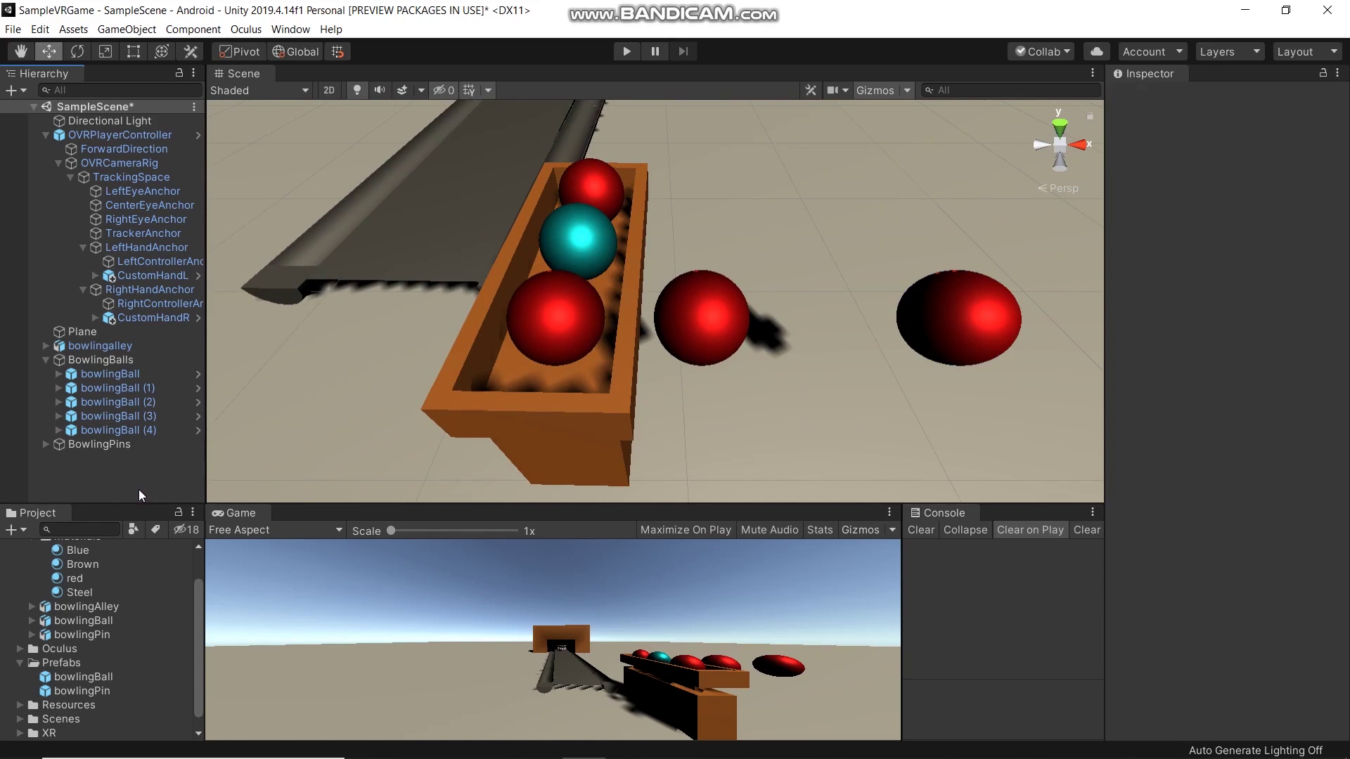
# Step: Assign the Blue material to the original bowlingBall and apply all its overrides to the prefab
pyautogui.click(144, 375)
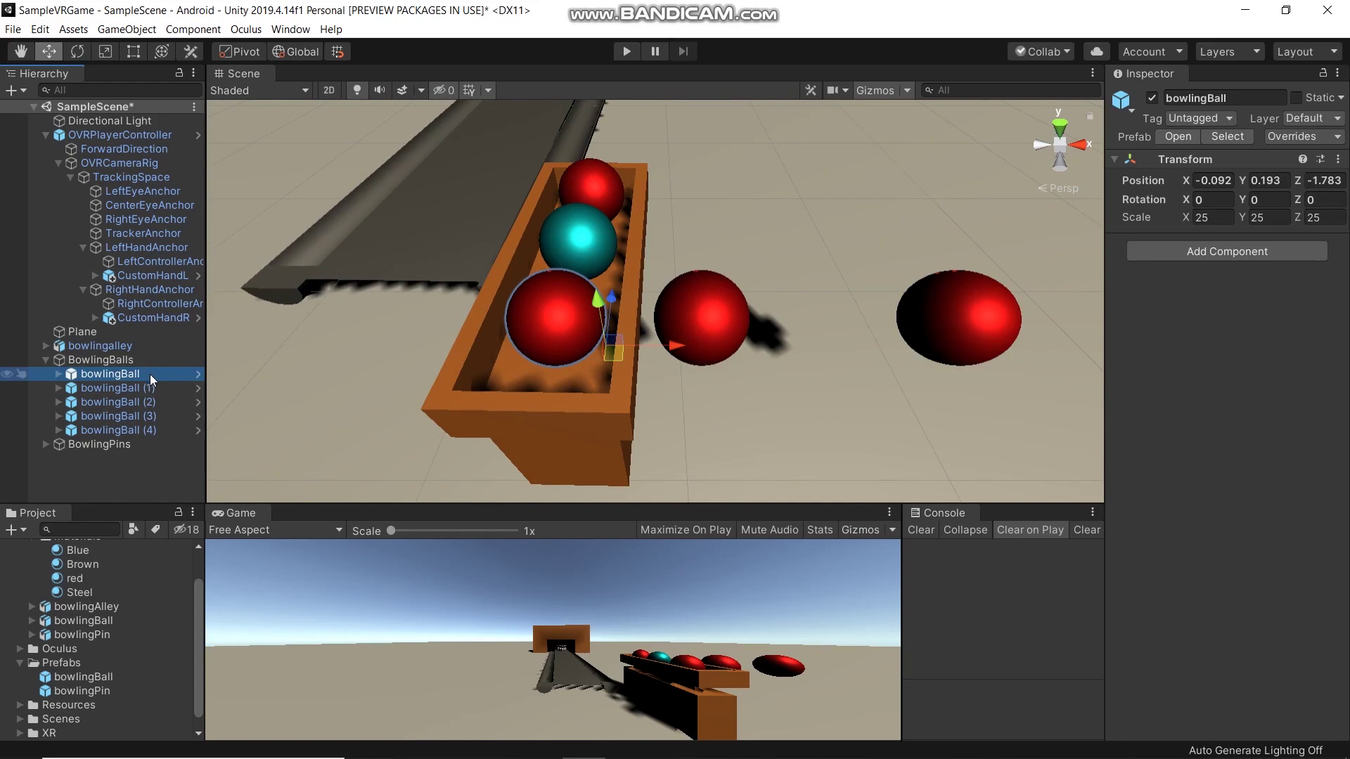
pyautogui.click(84, 553)
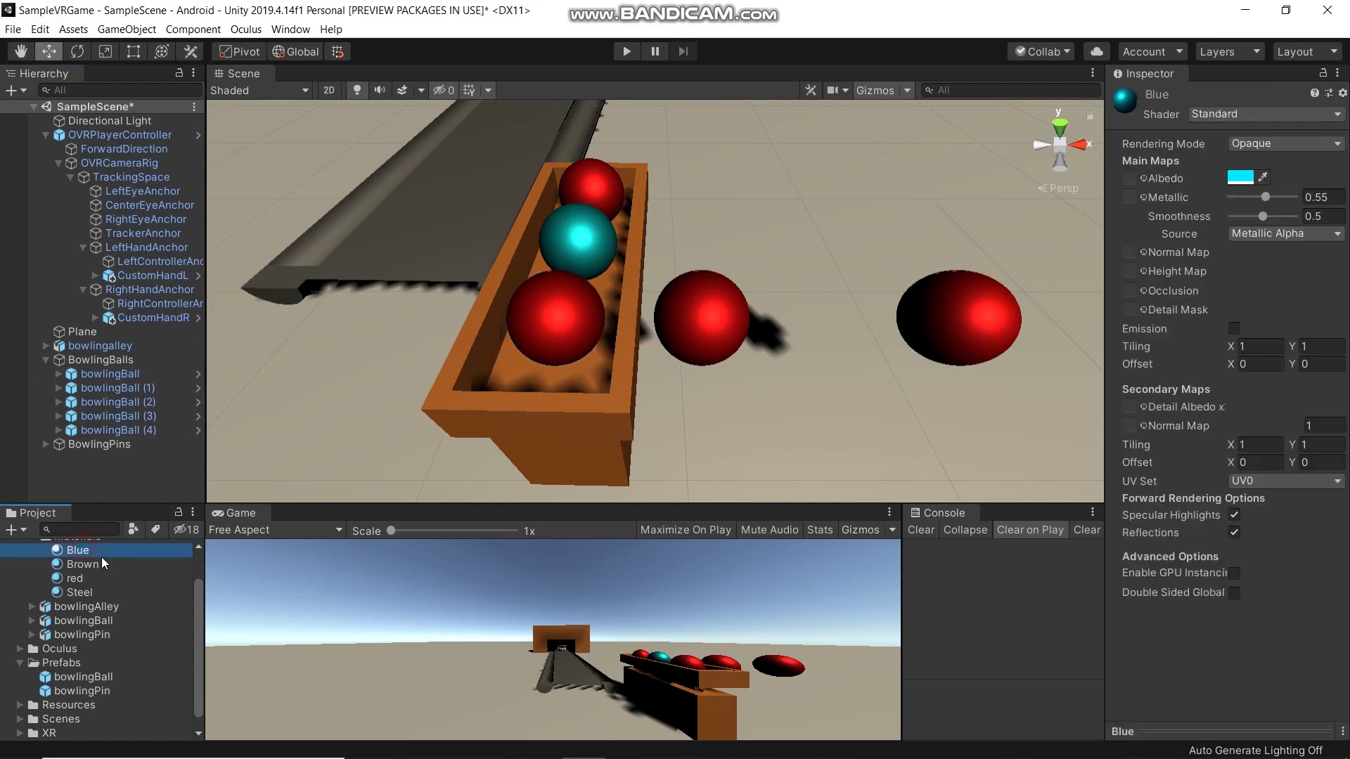
pyautogui.moveTo(79, 553); pyautogui.dragTo(534, 326)
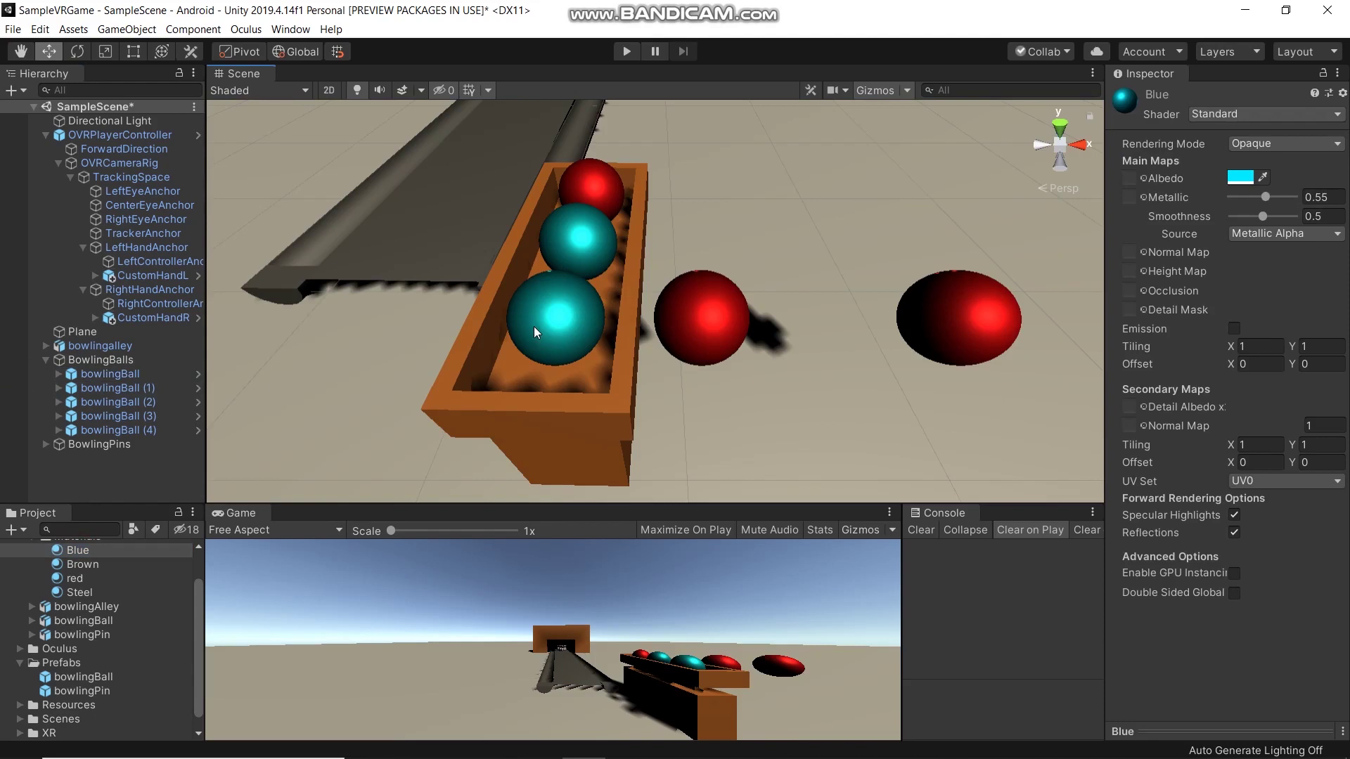
pyautogui.click(562, 318)
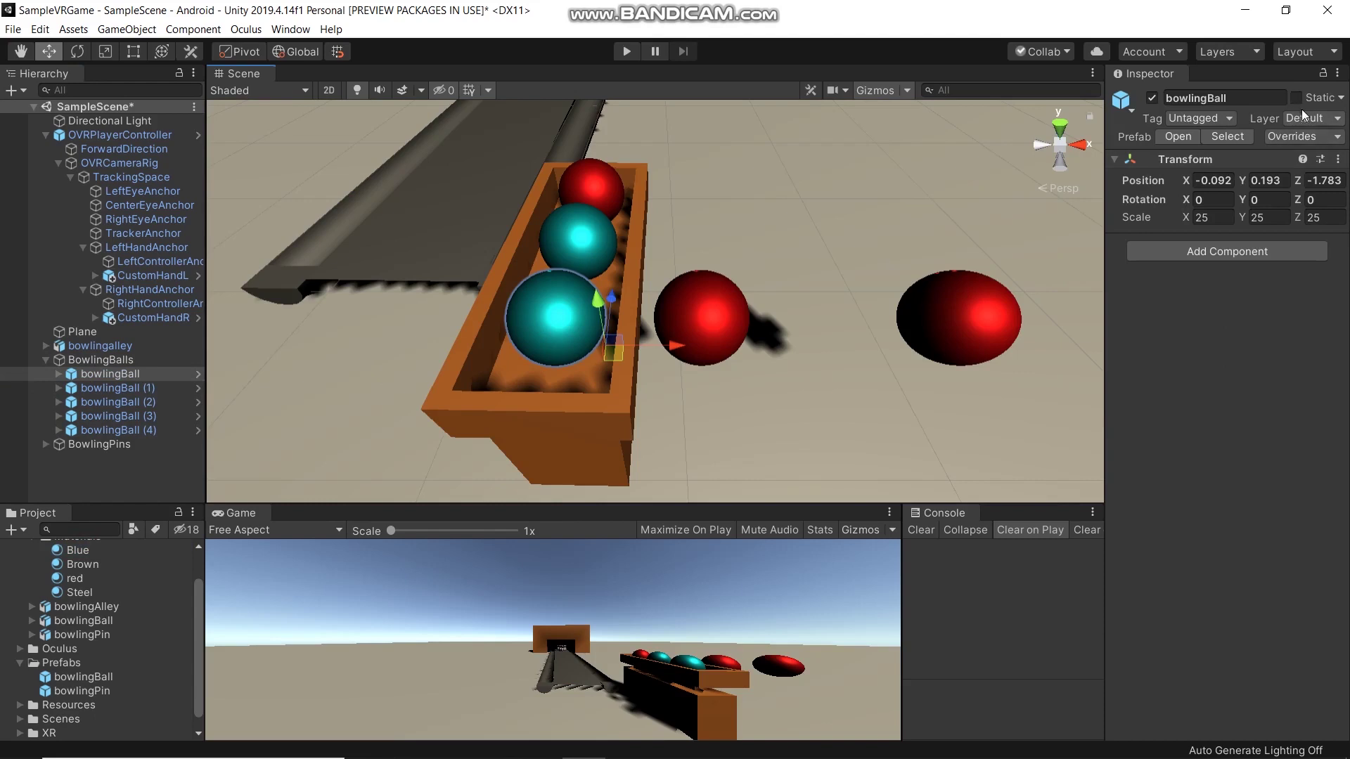
pyautogui.click(1305, 139)
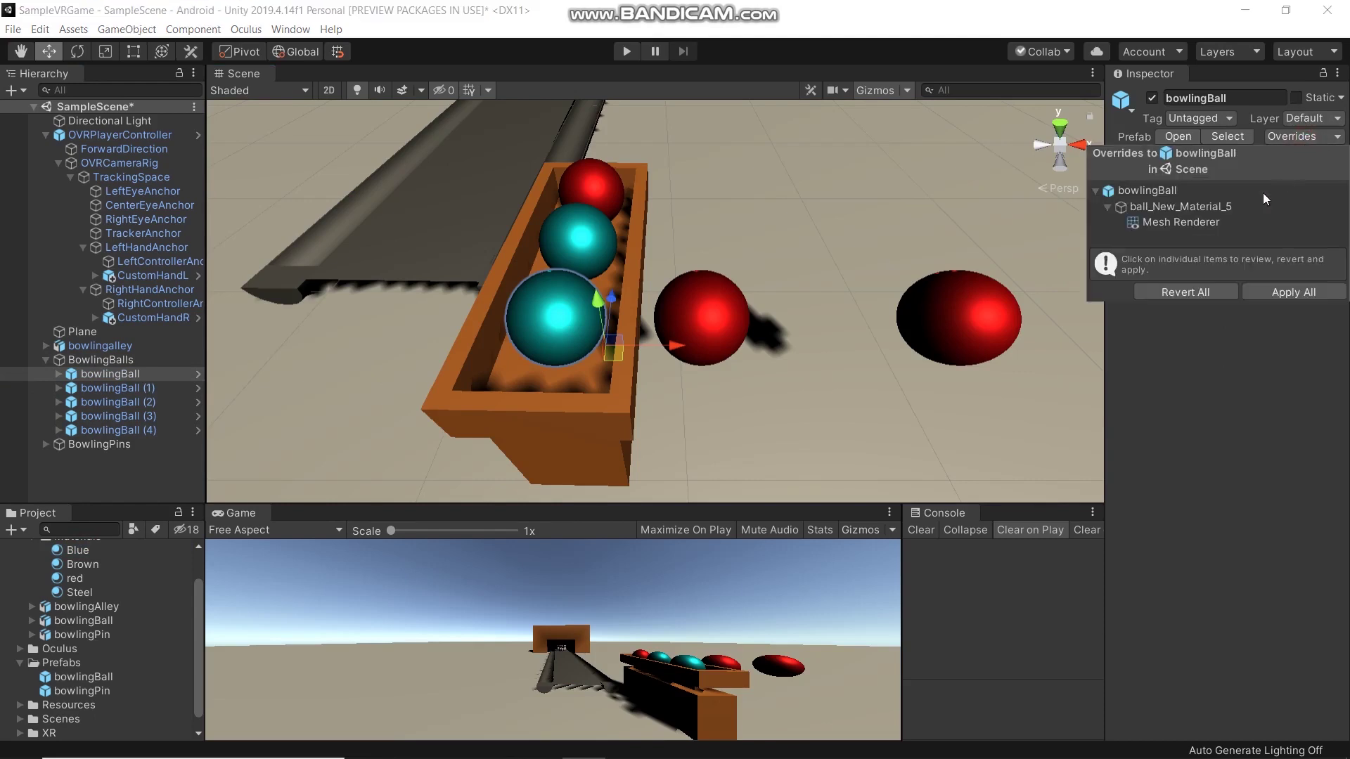
pyautogui.click(1292, 289)
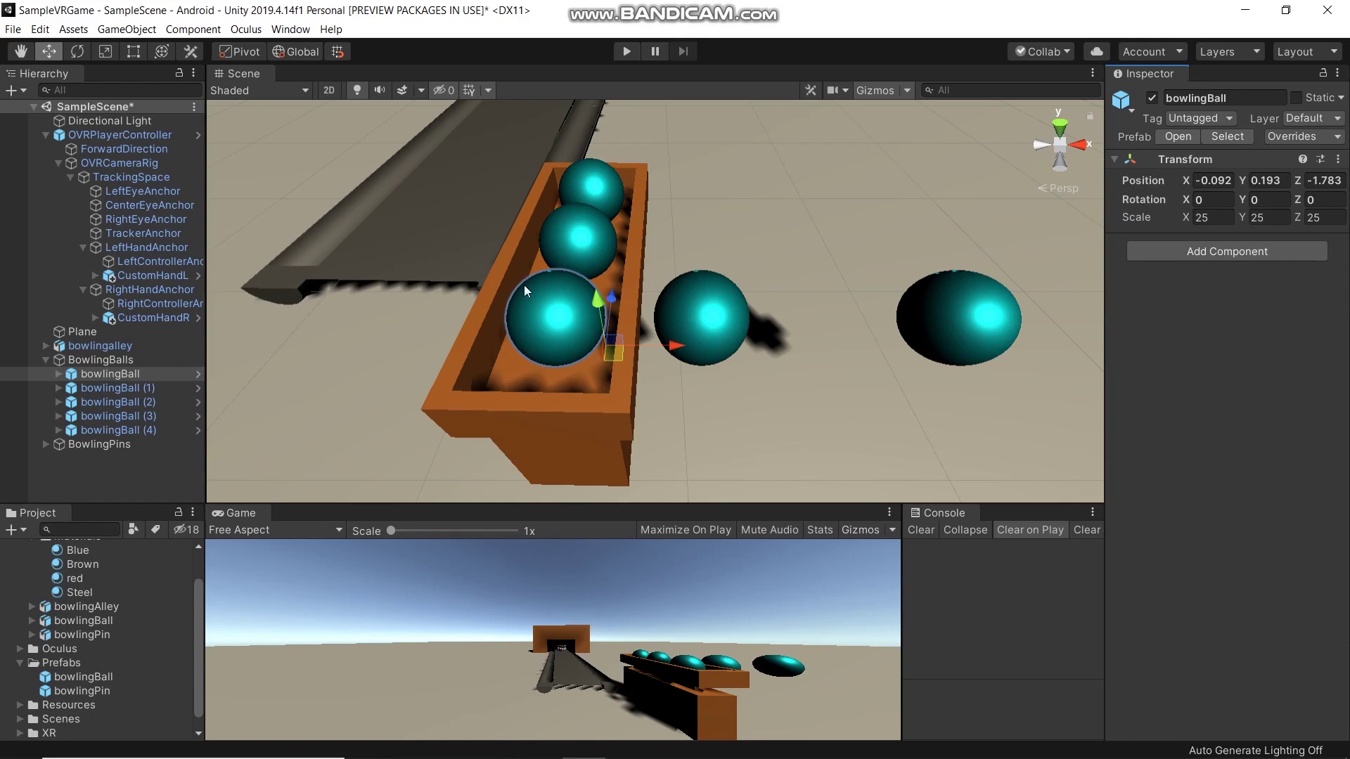
# Step: Assign the red material to the original bowlingBall at the near end of the stand
pyautogui.click(141, 467)
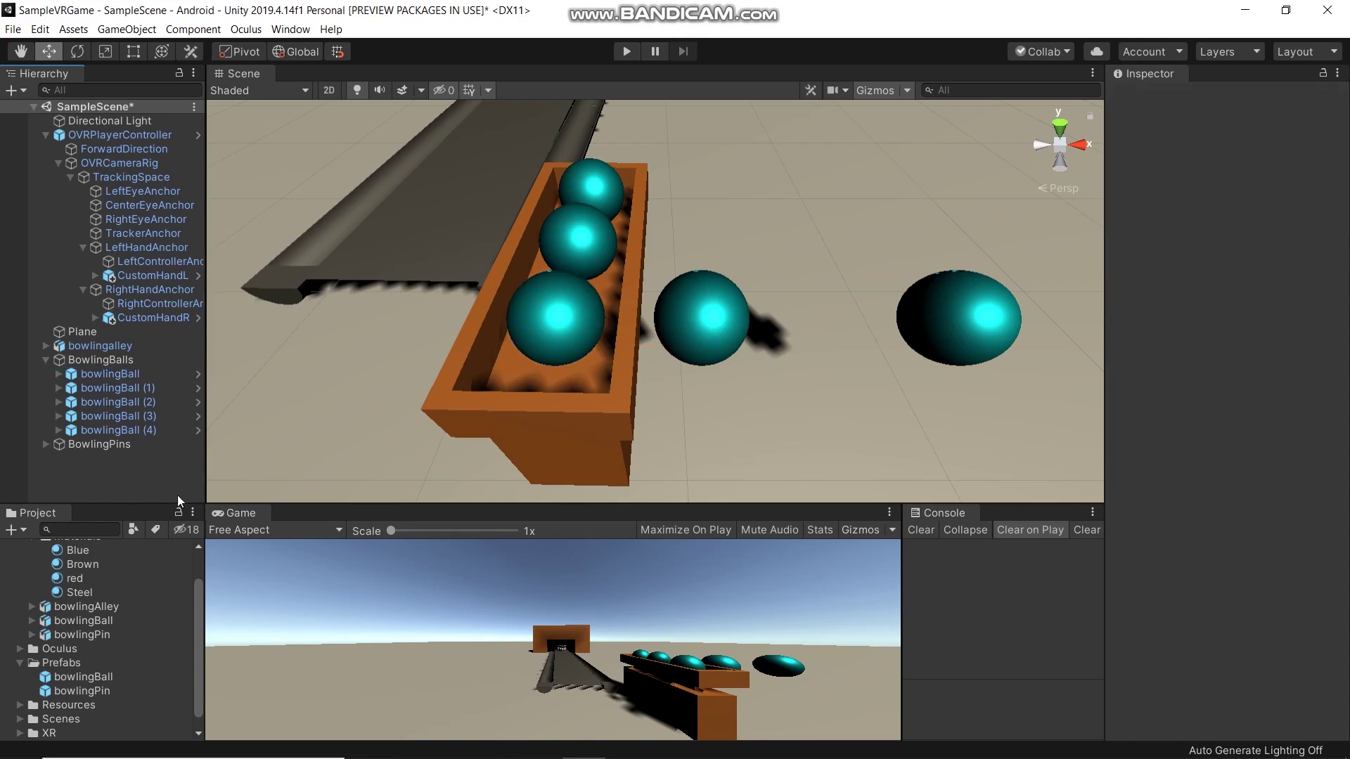
pyautogui.click(577, 337)
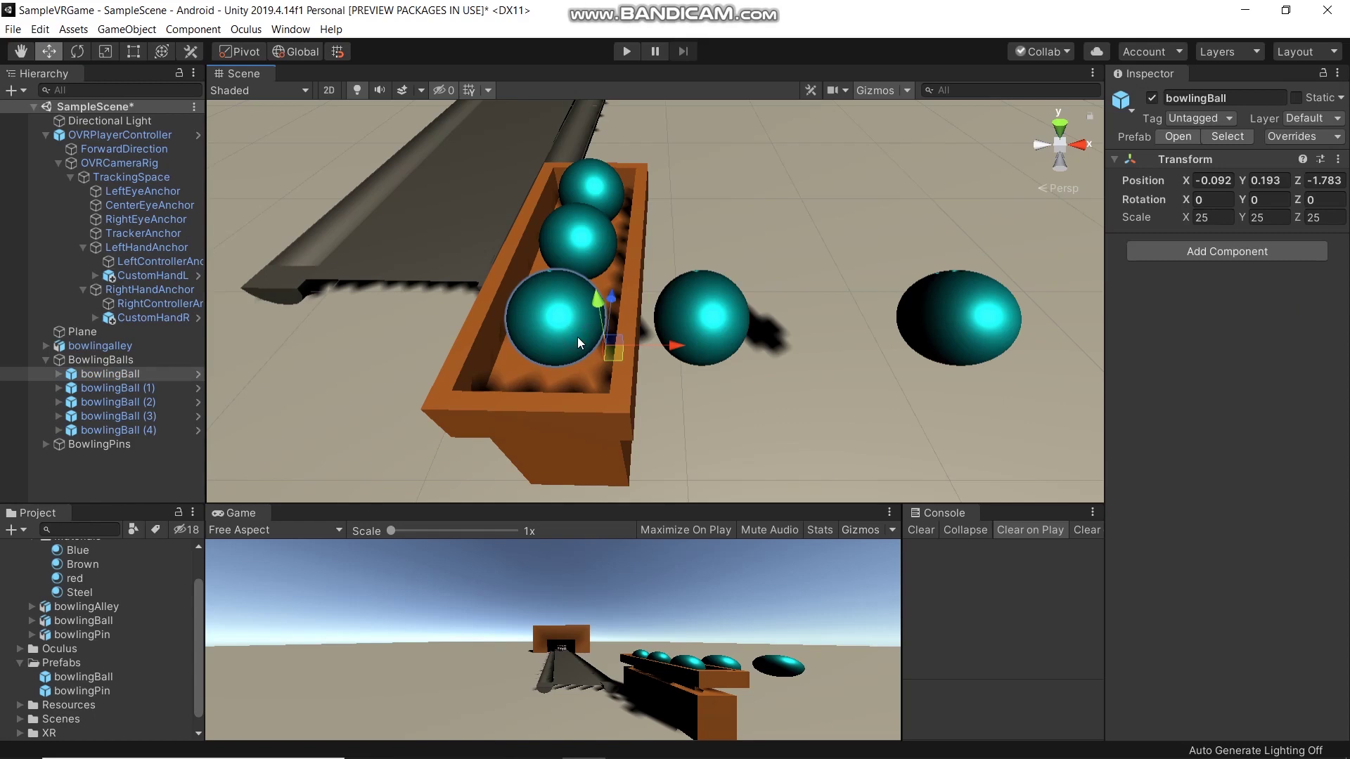
pyautogui.click(605, 248)
pyautogui.click(76, 578)
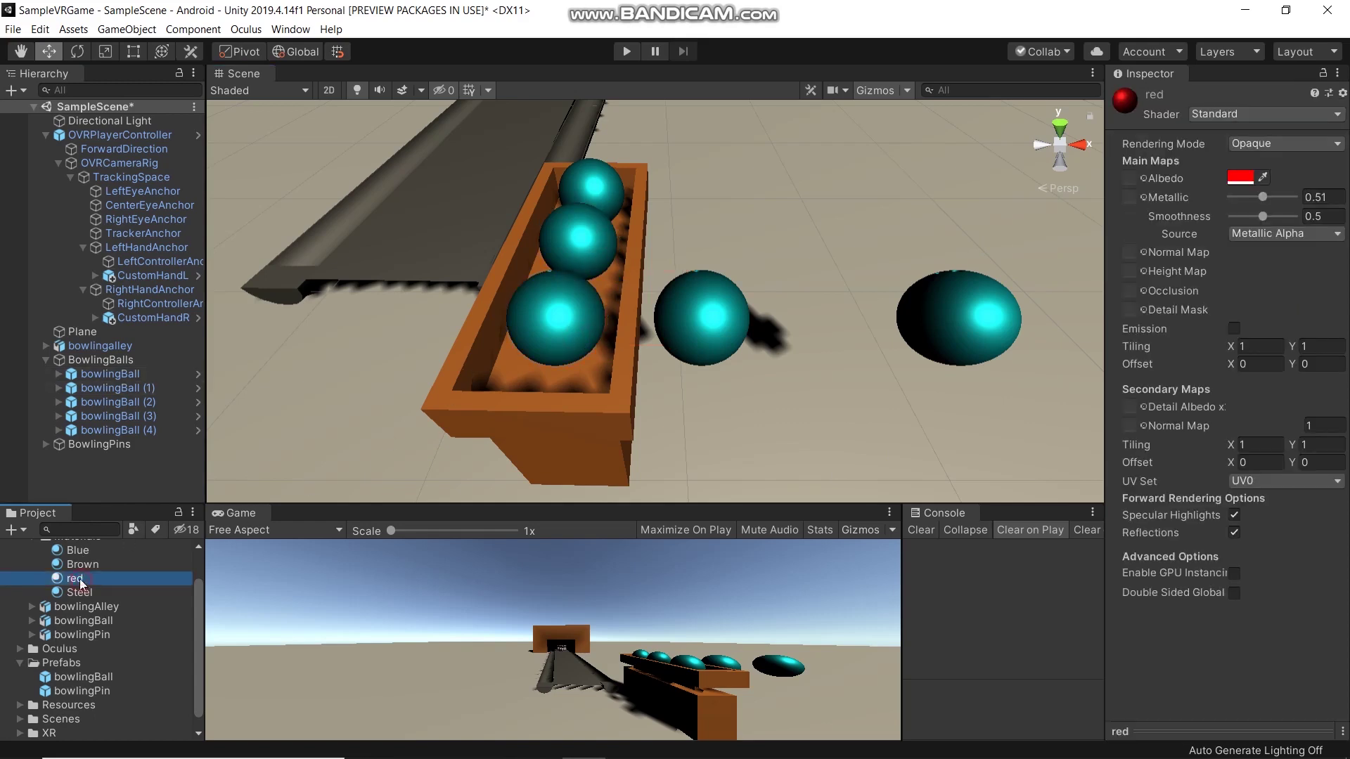
pyautogui.moveTo(76, 580); pyautogui.dragTo(546, 343)
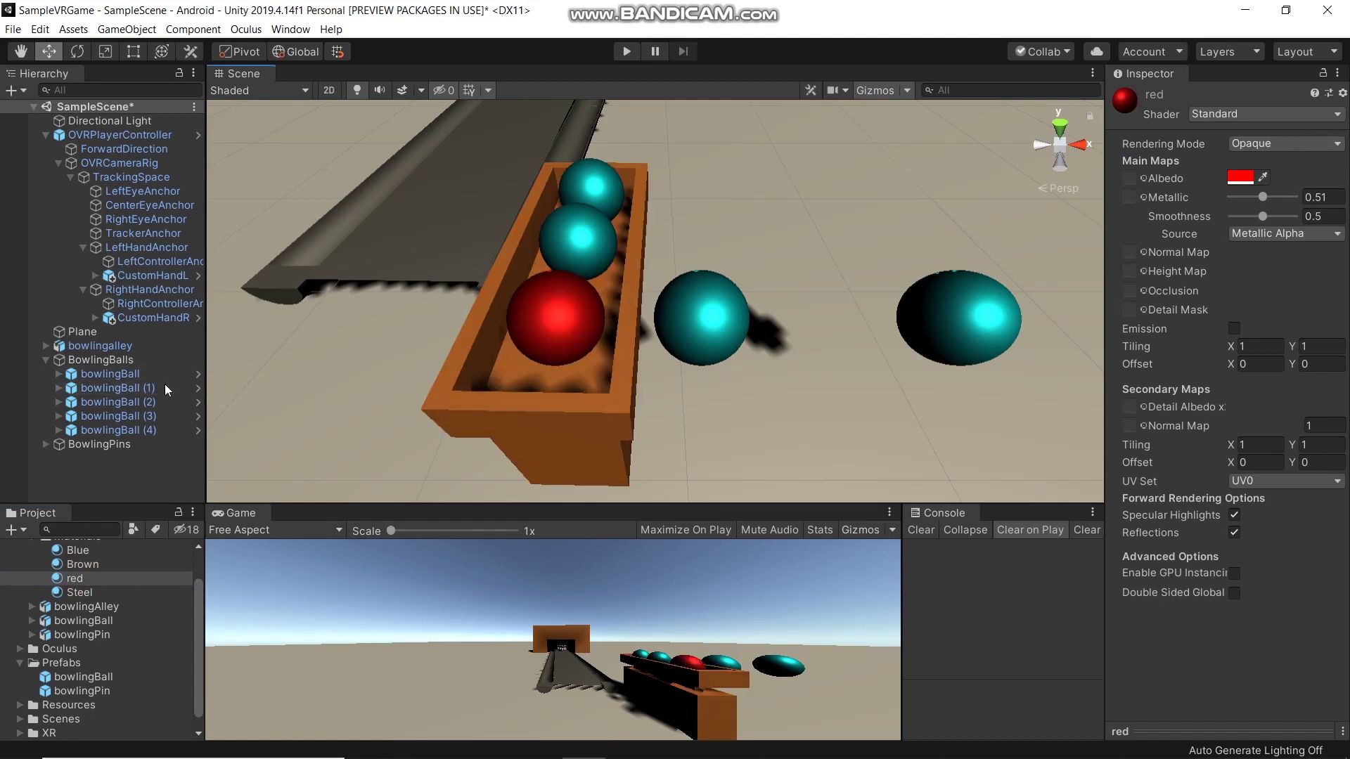
# Step: Review the original bowlingBall's prefab overrides without applying or reverting them
pyautogui.click(76, 402)
pyautogui.click(1305, 139)
pyautogui.click(556, 331)
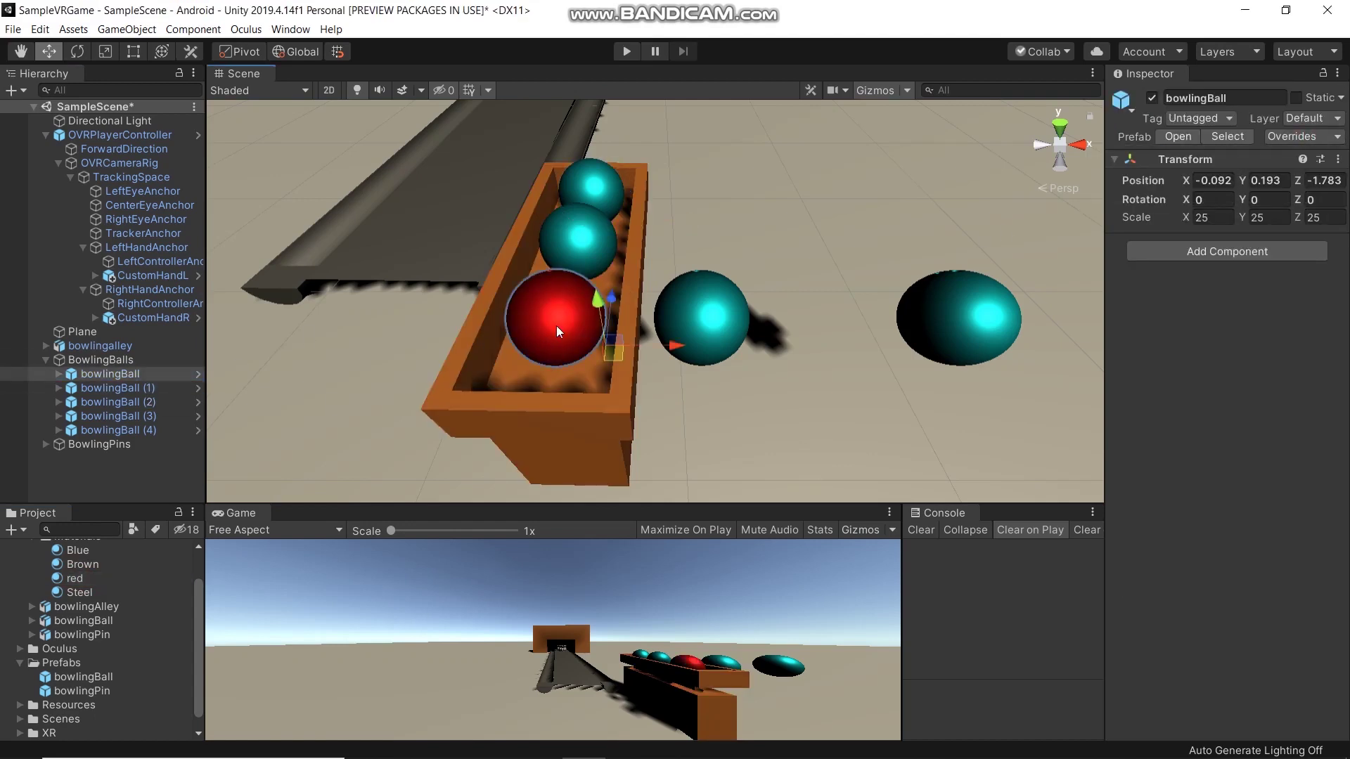
pyautogui.click(1300, 137)
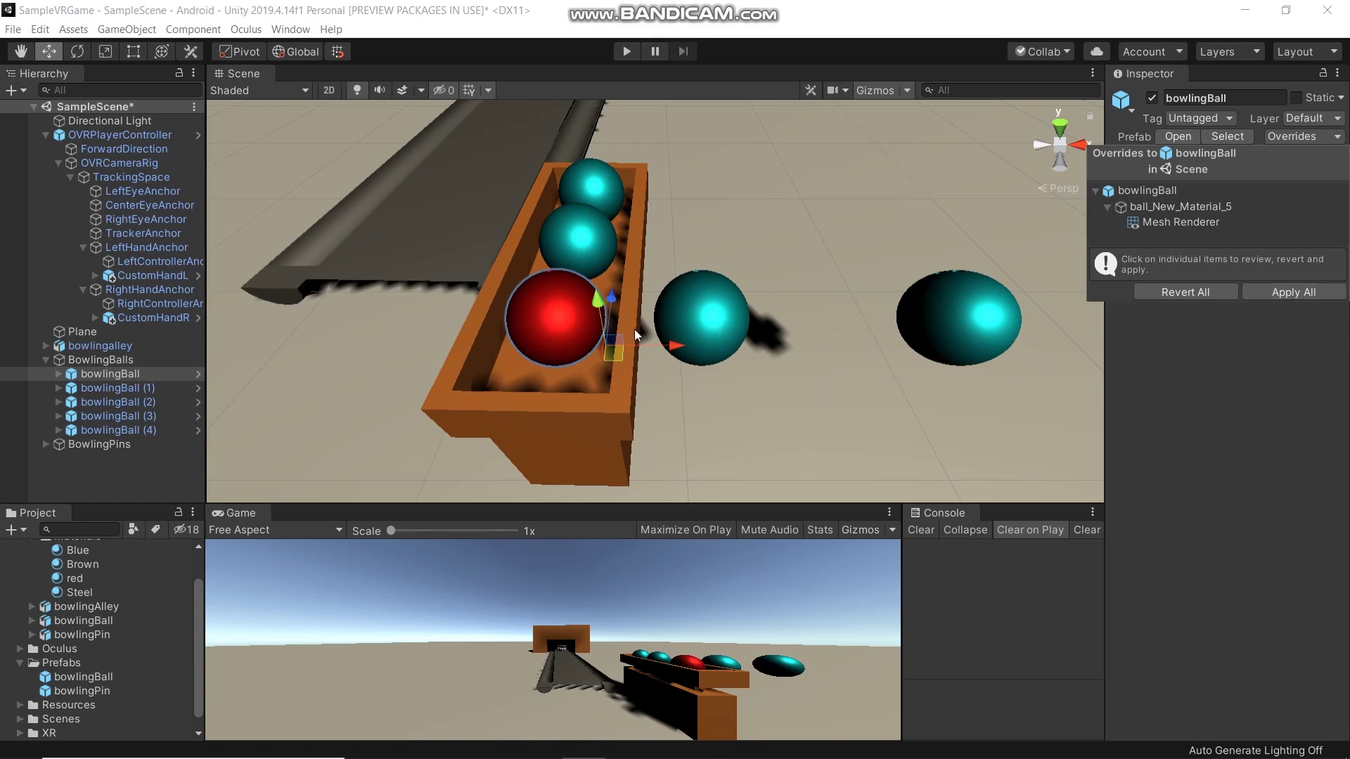
pyautogui.click(1228, 513)
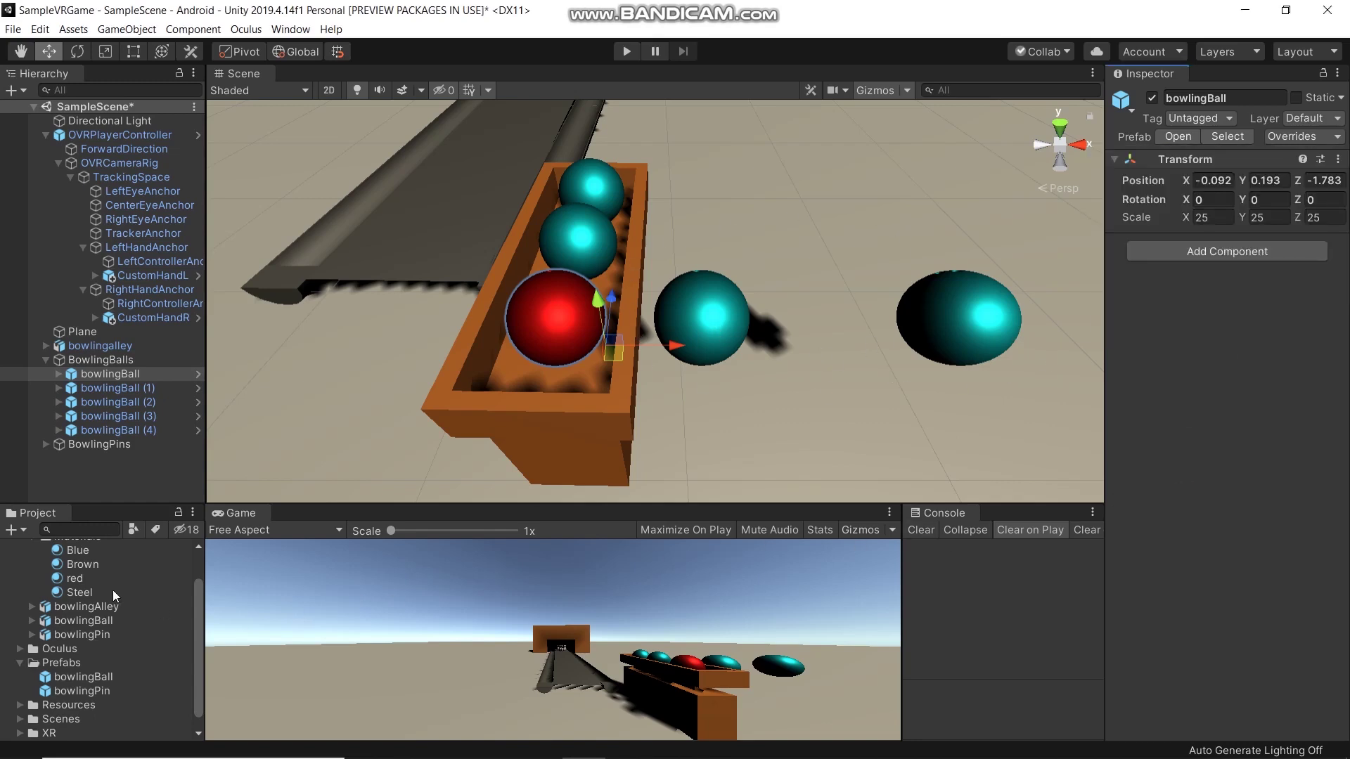
# Step: Assign the red material to the farthest ball in the stand and delete the two duplicate balls beside the stand
pyautogui.click(77, 577)
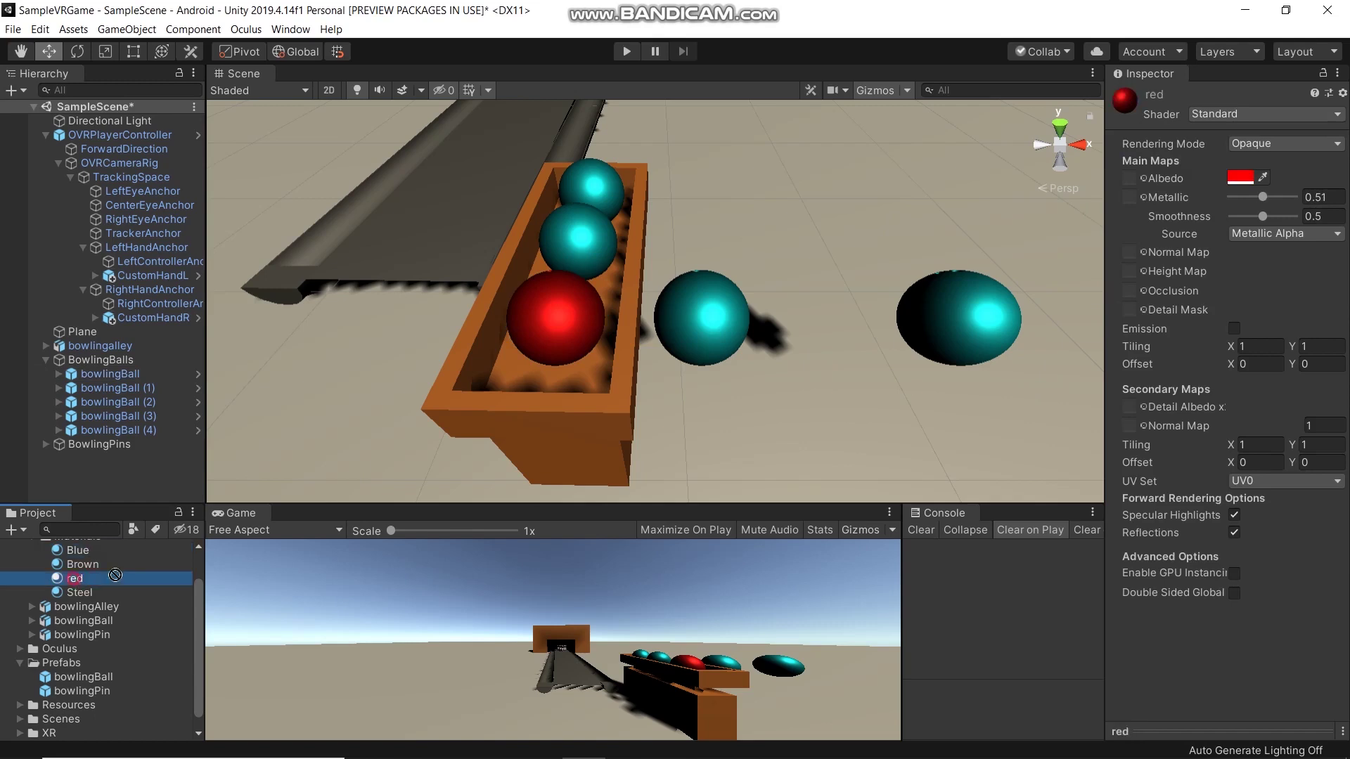
pyautogui.moveTo(77, 577); pyautogui.dragTo(598, 182)
pyautogui.click(683, 305)
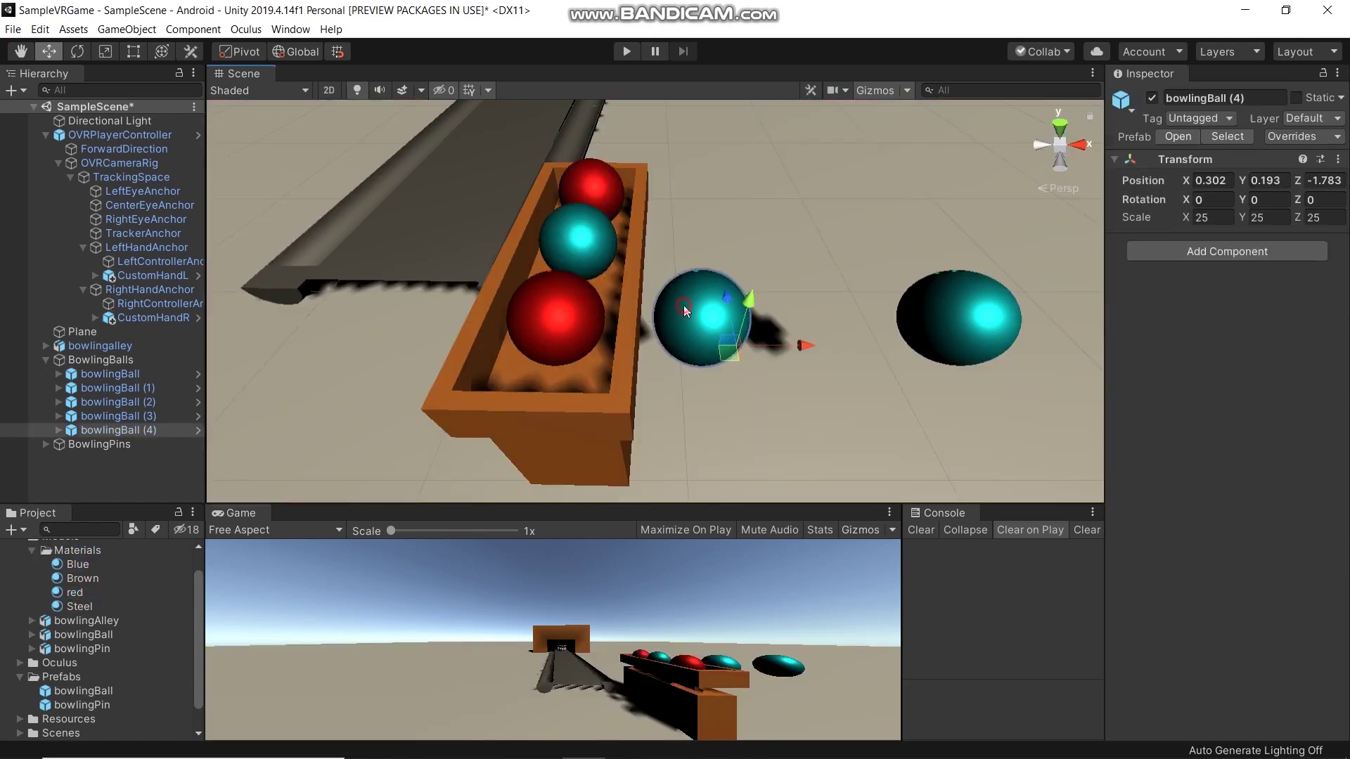
pyautogui.press('Delete')
pyautogui.click(974, 323)
pyautogui.press('Delete')
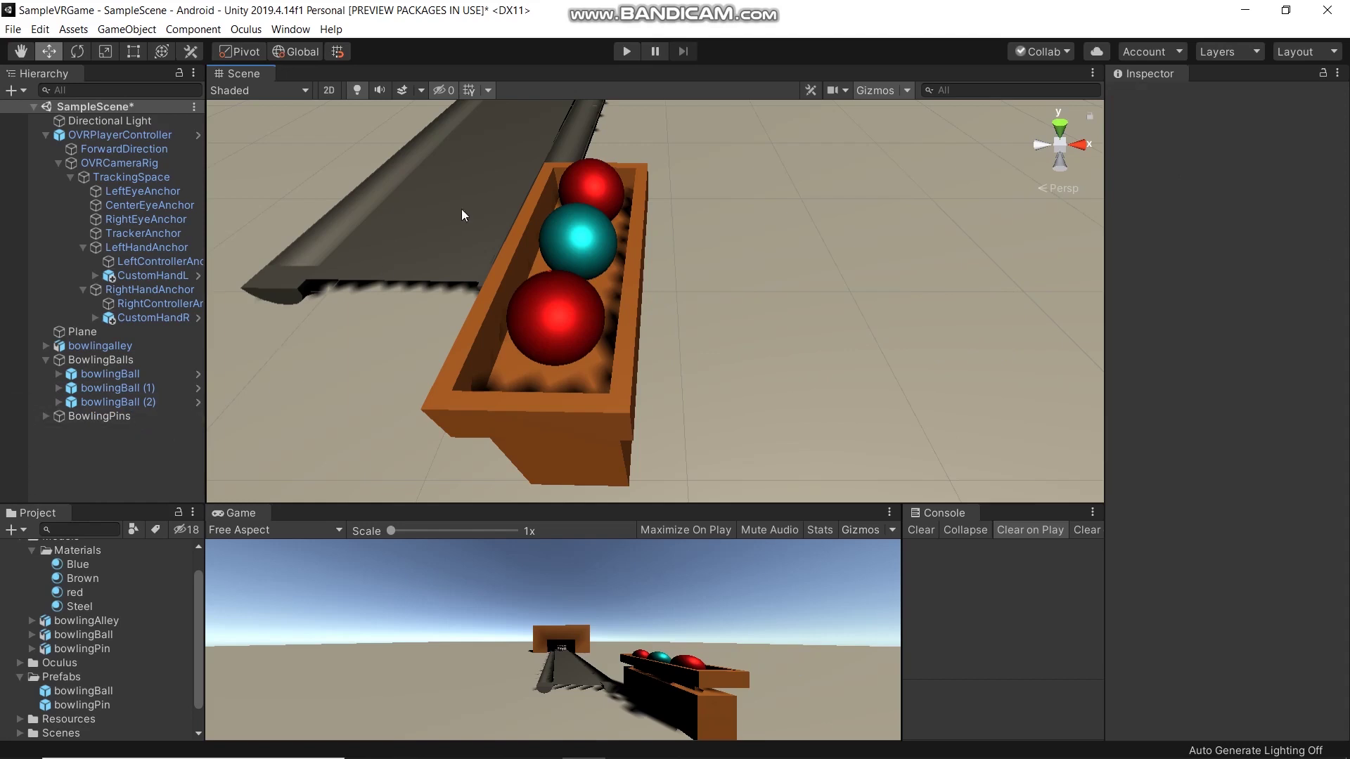
# Step: Examine the pins at the end of the alley and the prefab instances inside the BowlingPins group
pyautogui.moveTo(726, 215); pyautogui.dragTo(818, 434, button='middle')
pyautogui.scroll(3, 778, 260)
pyautogui.moveTo(778, 261); pyautogui.dragTo(797, 478, button='middle')
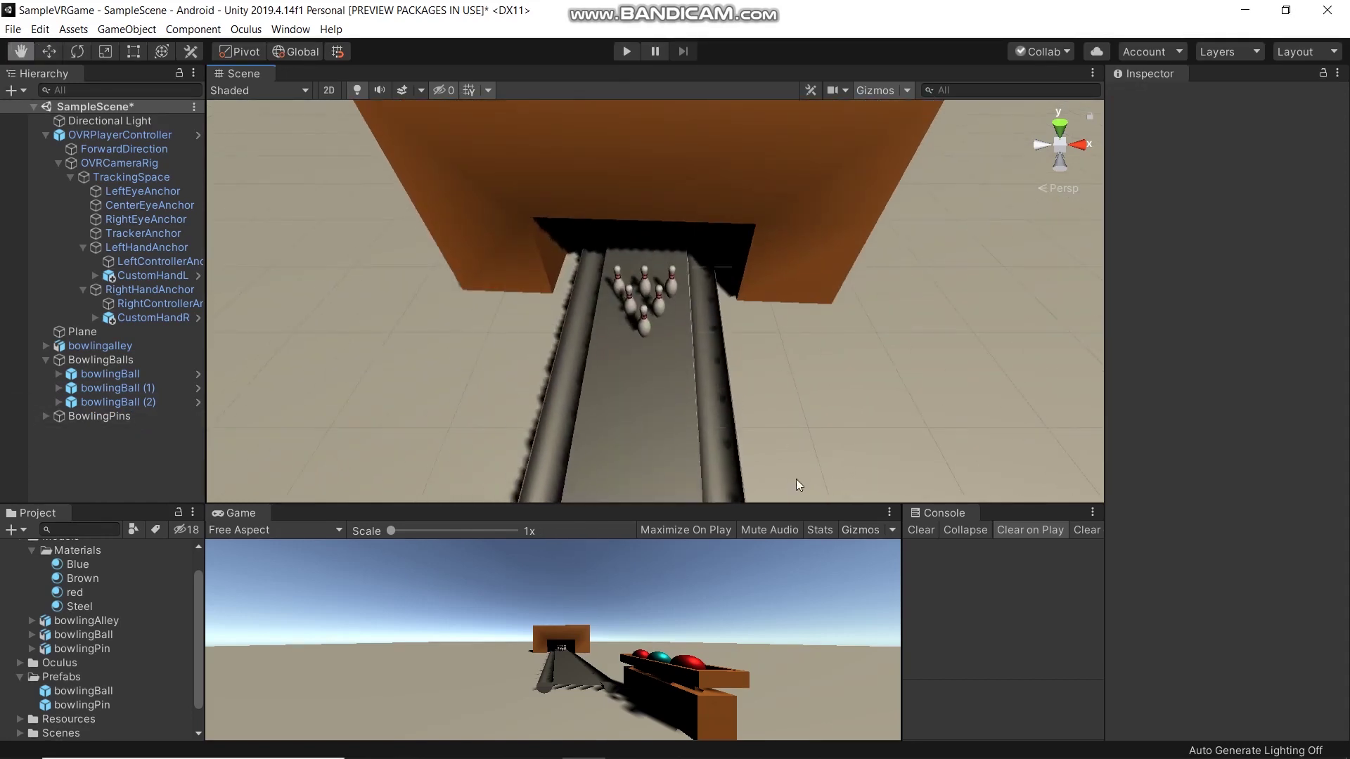
pyautogui.scroll(5, 699, 322)
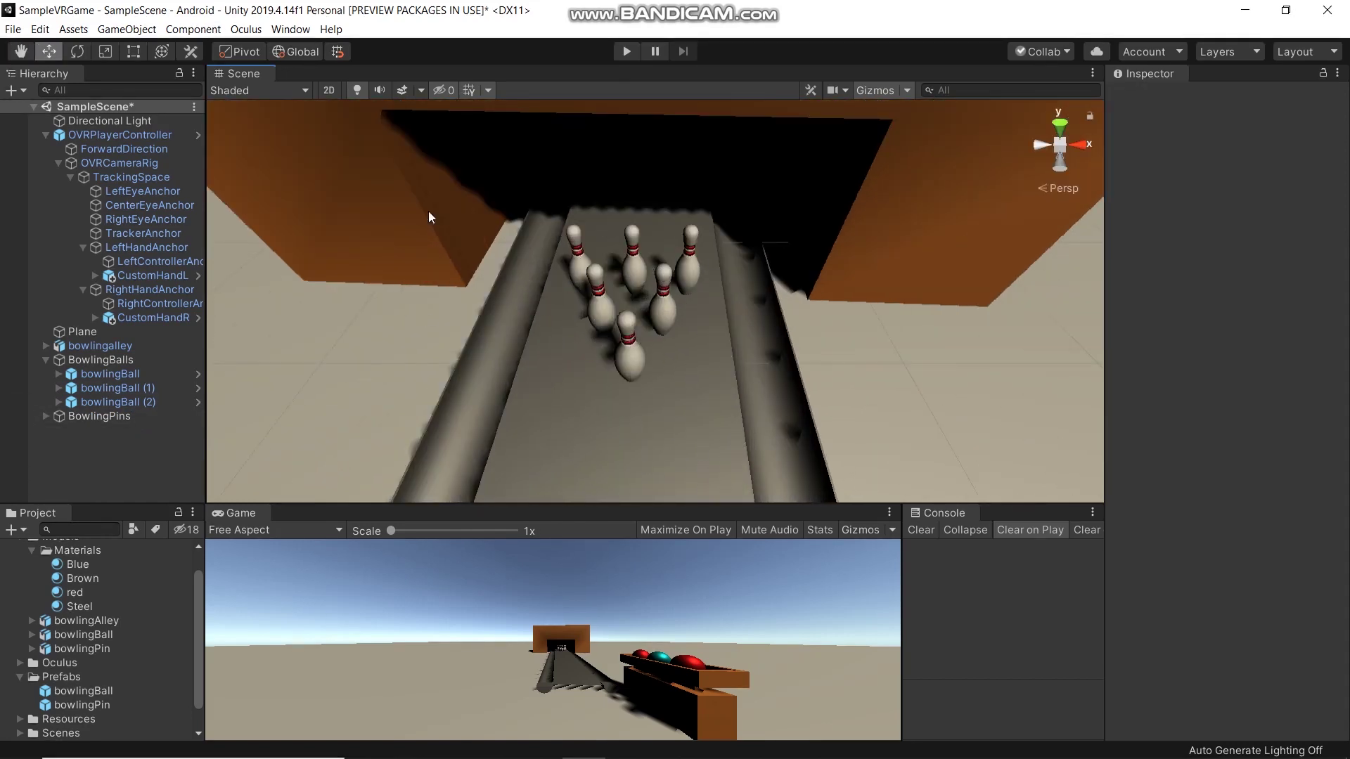
pyautogui.click(45, 416)
pyautogui.click(126, 425)
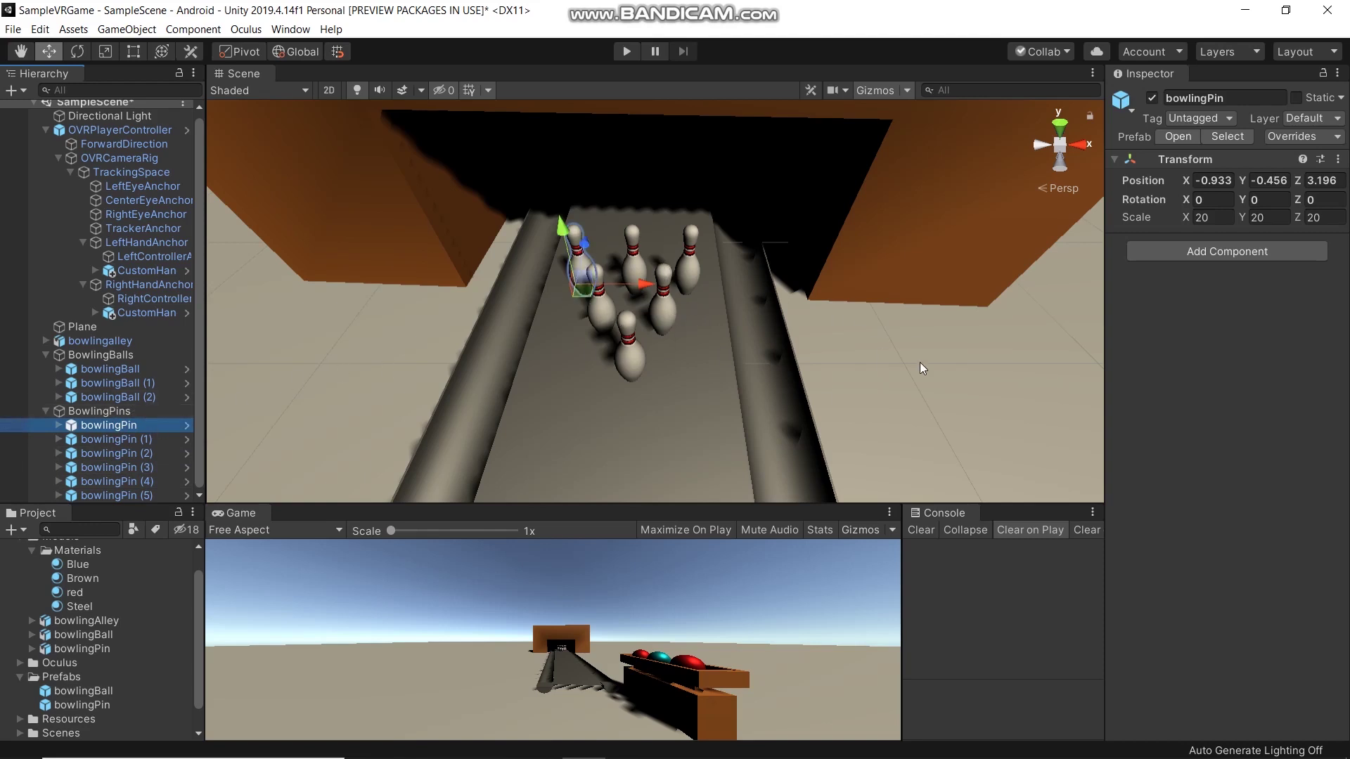
pyautogui.scroll(-5, 919, 362)
pyautogui.moveTo(934, 391); pyautogui.dragTo(655, 369, button='right')
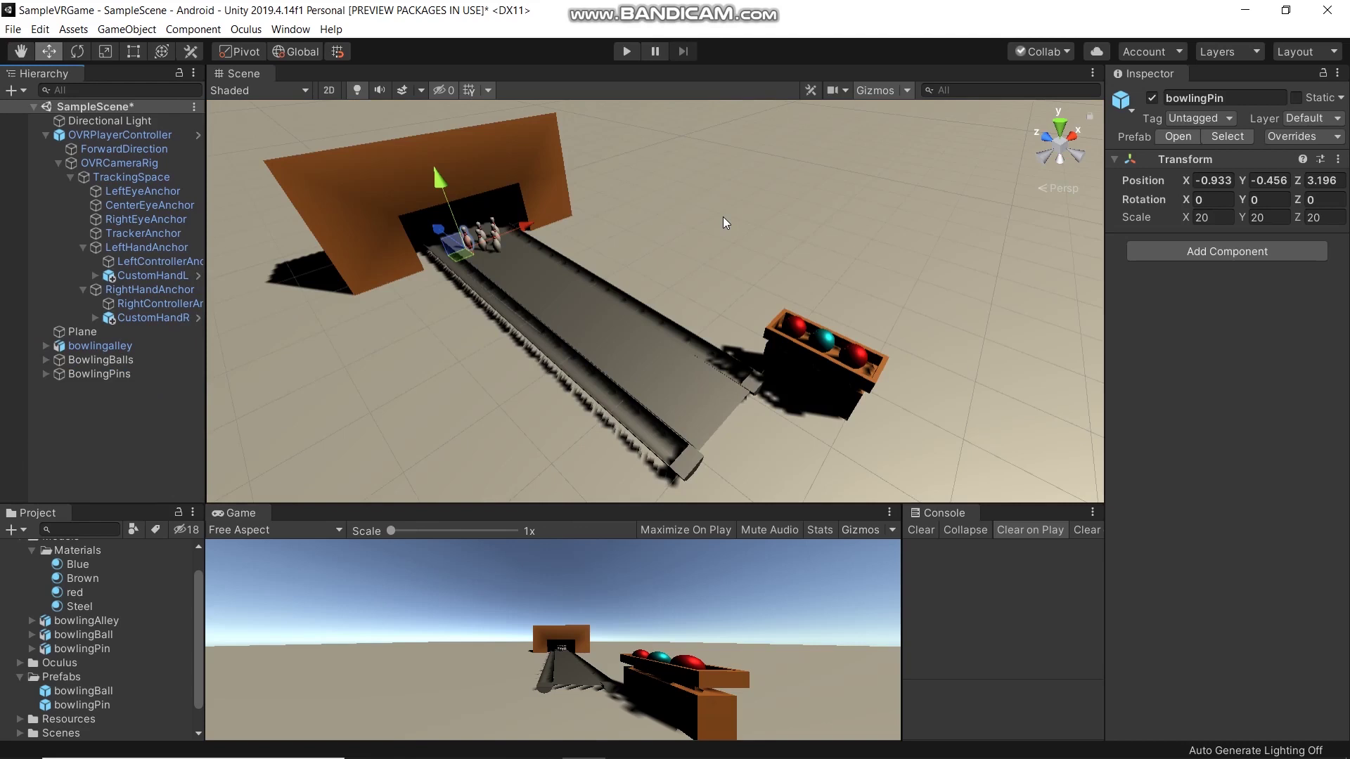
# Step: Add a Rigidbody component to the original bowlingBall in the BowlingBalls group
pyautogui.click(854, 355)
pyautogui.press('f')
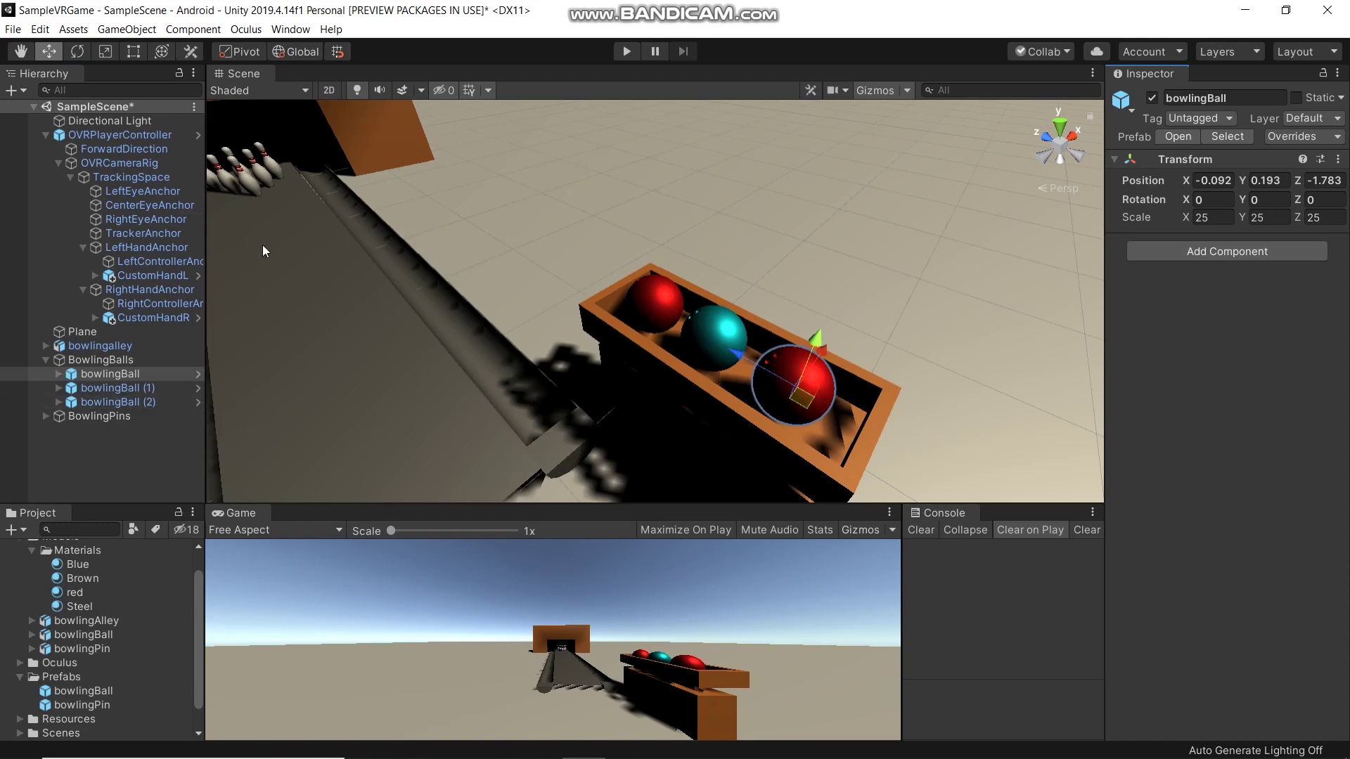
pyautogui.click(119, 377)
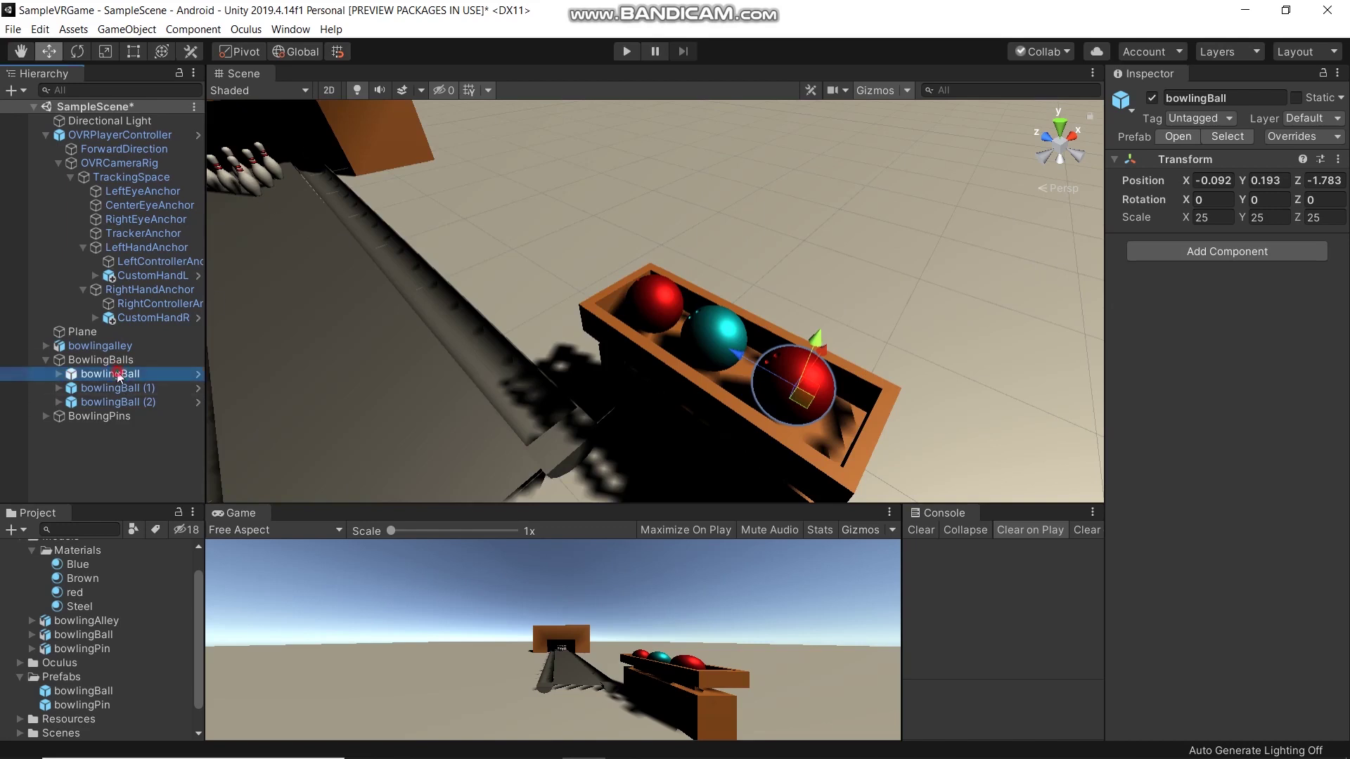
pyautogui.click(1244, 256)
pyautogui.write('rigi')
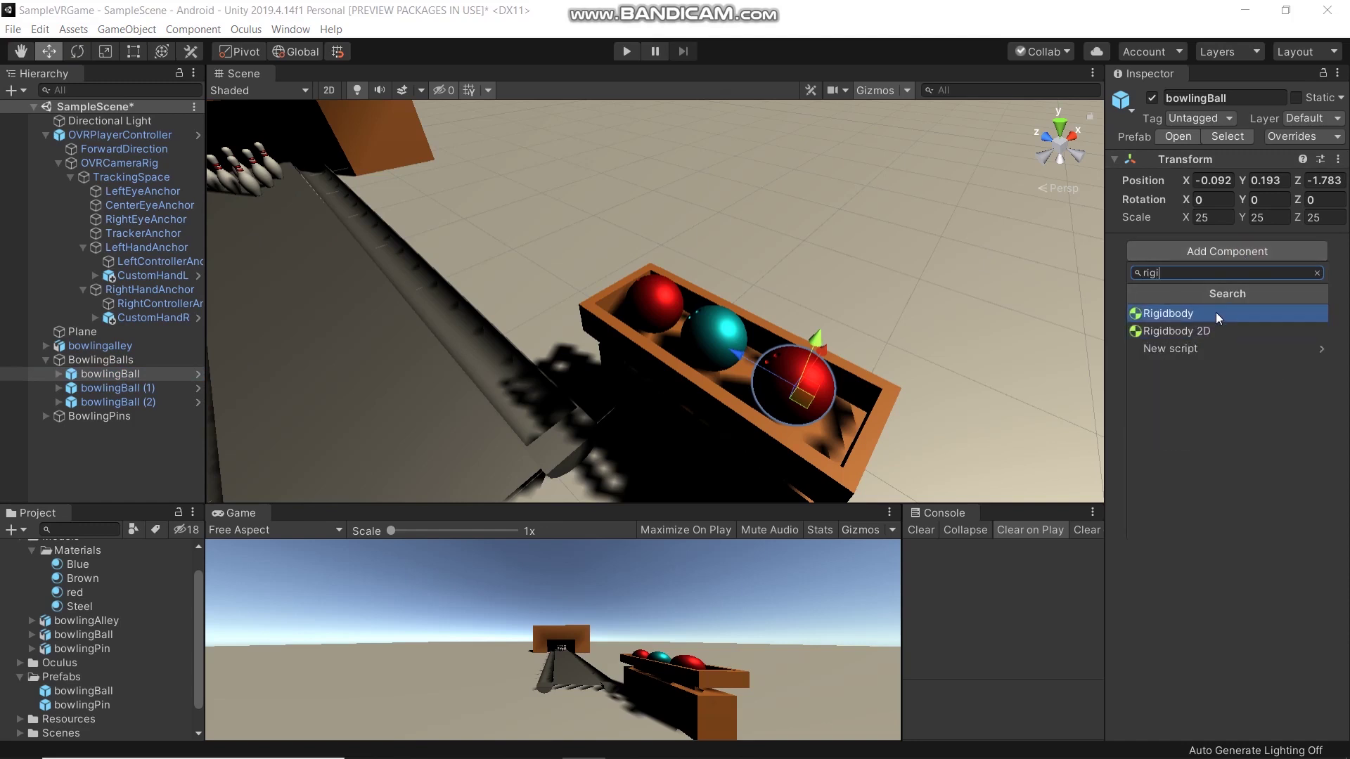
pyautogui.click(1217, 315)
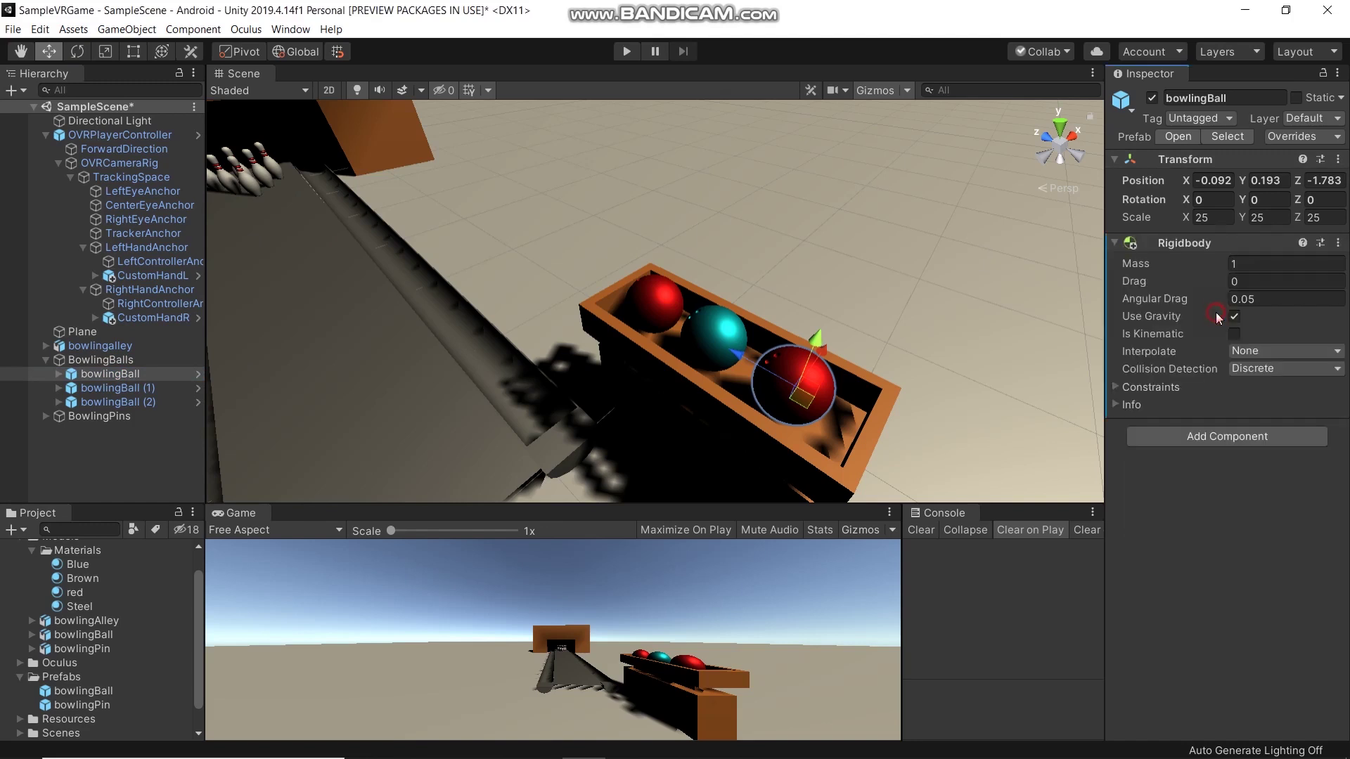
# Step: Add the OVR Grabbable script component to the same bowlingBall
pyautogui.click(1200, 433)
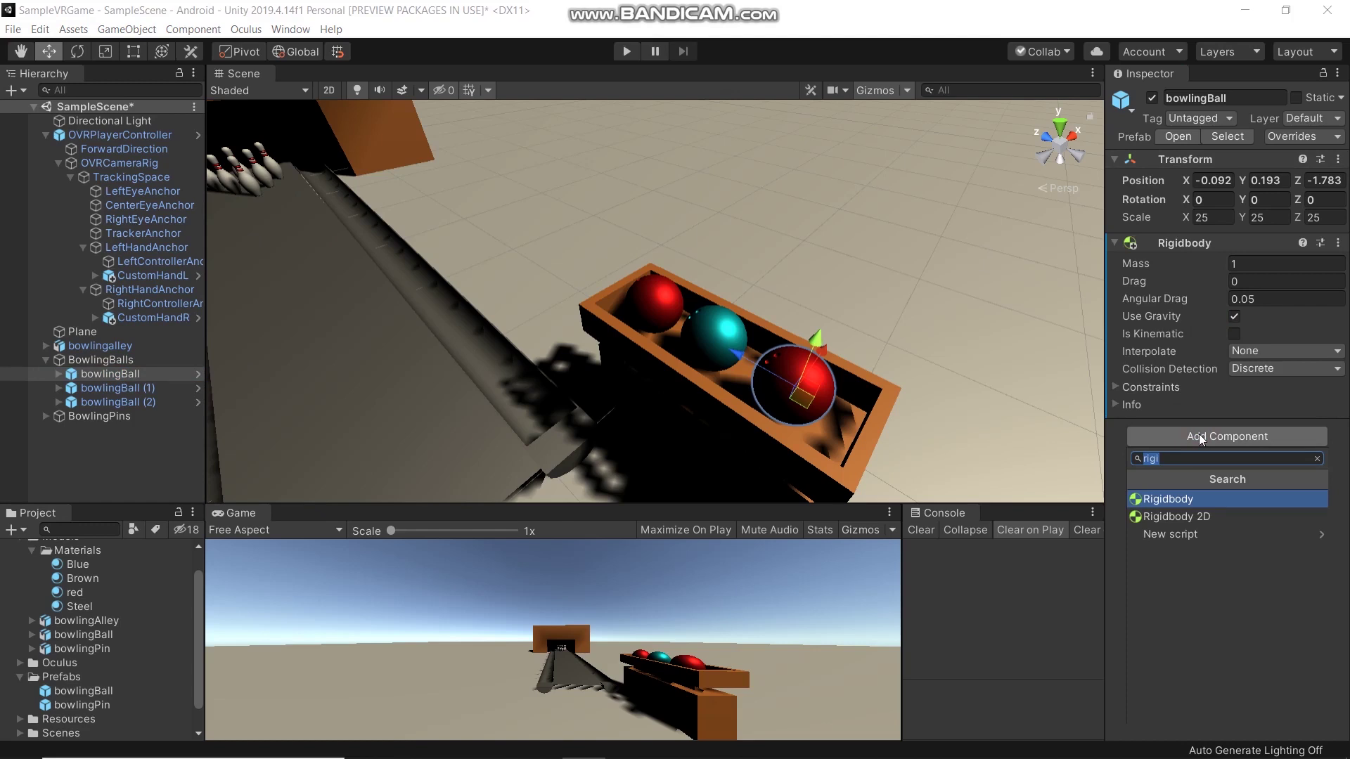
pyautogui.write('ov')
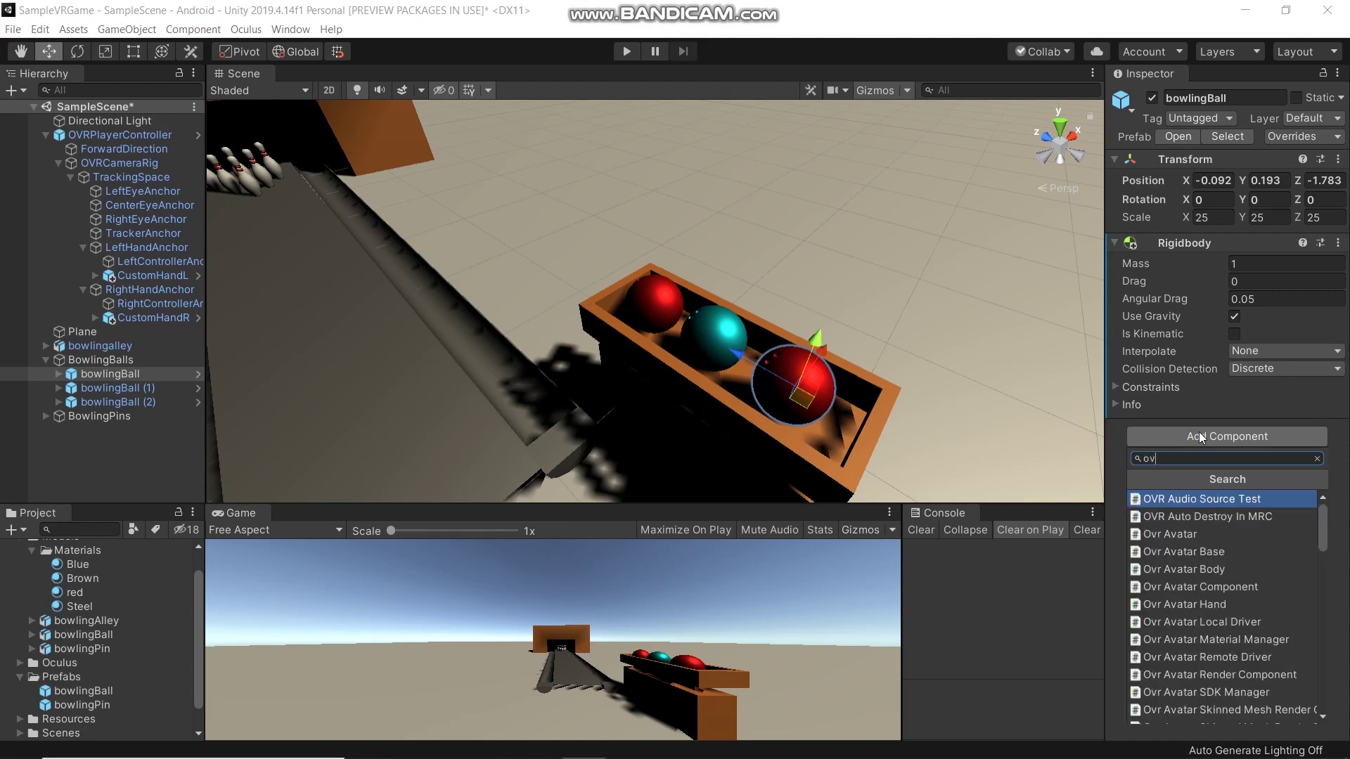
pyautogui.write('rgrabb')
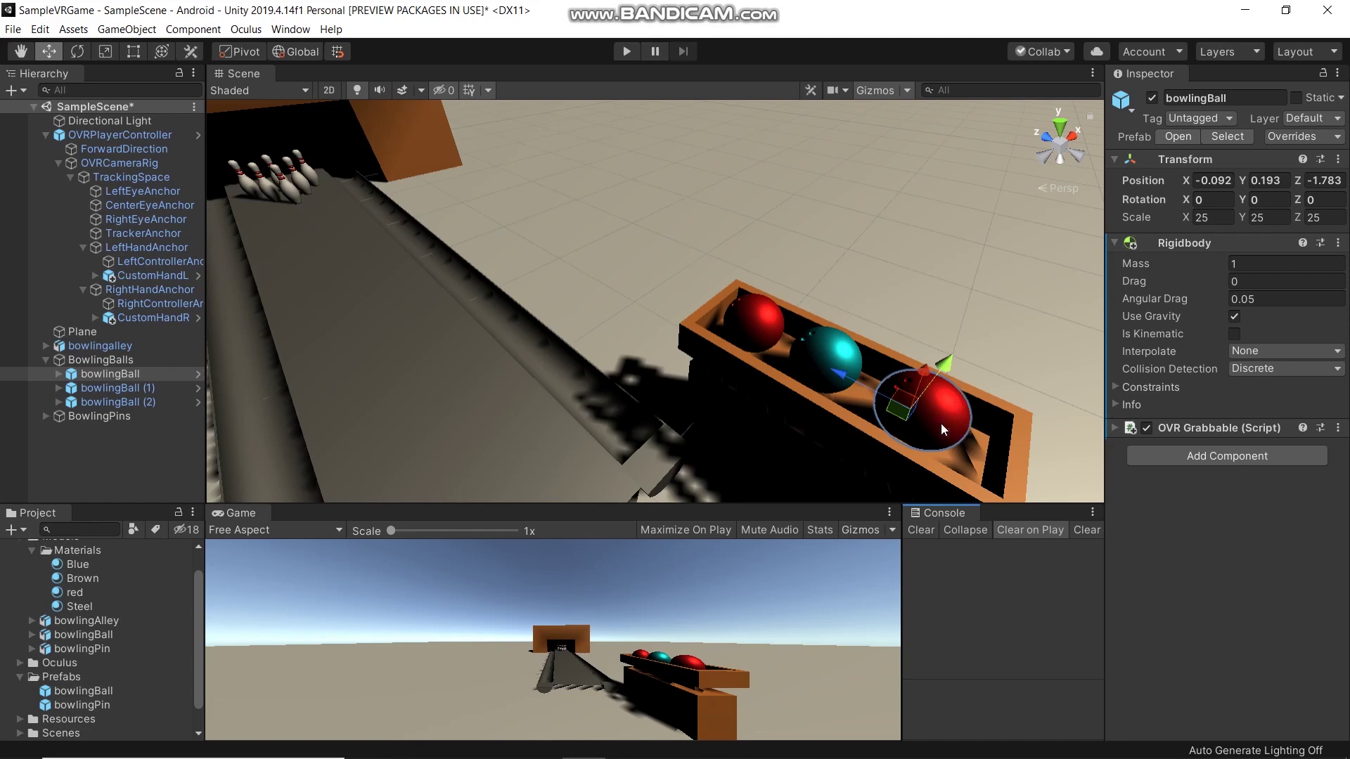
# Step: Add a Sphere Collider component to the original bowlingBall in the BowlingBalls group
pyautogui.click(1222, 454)
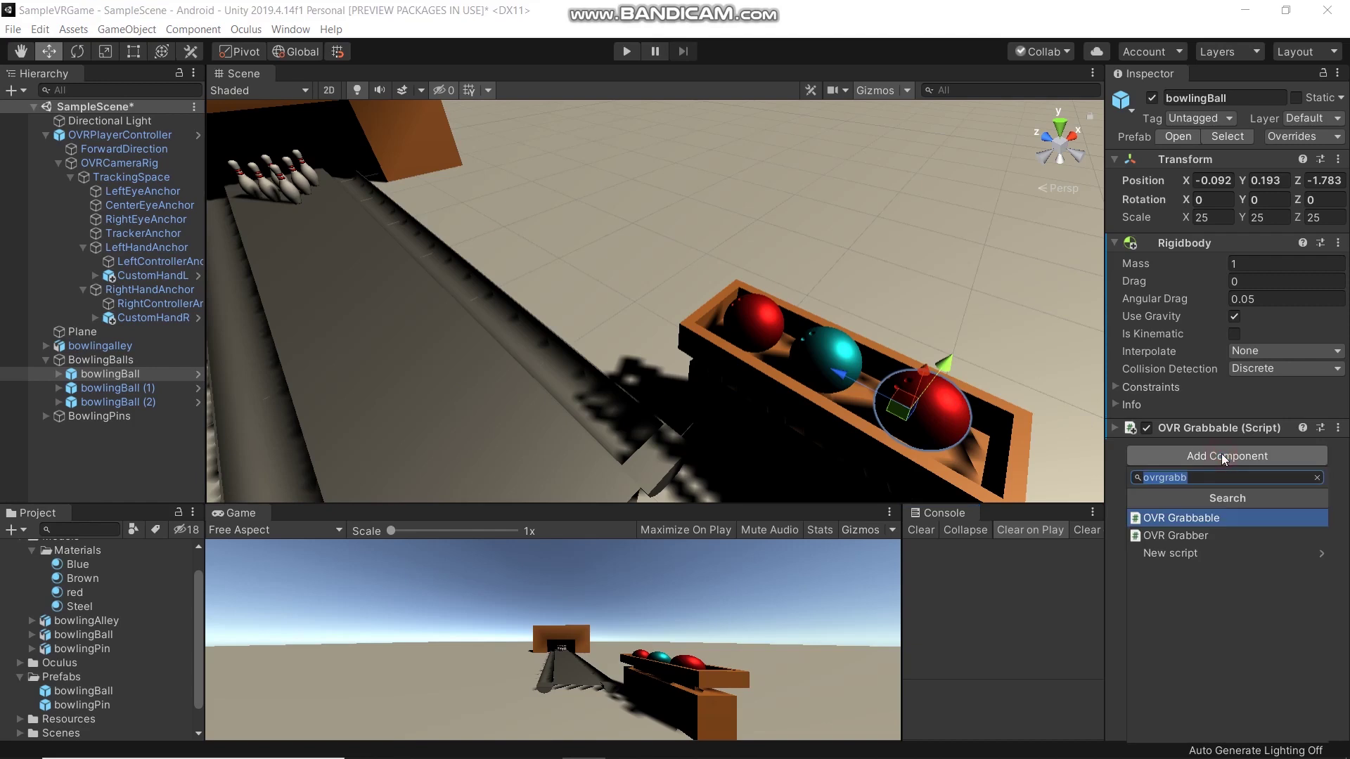
pyautogui.write('c')
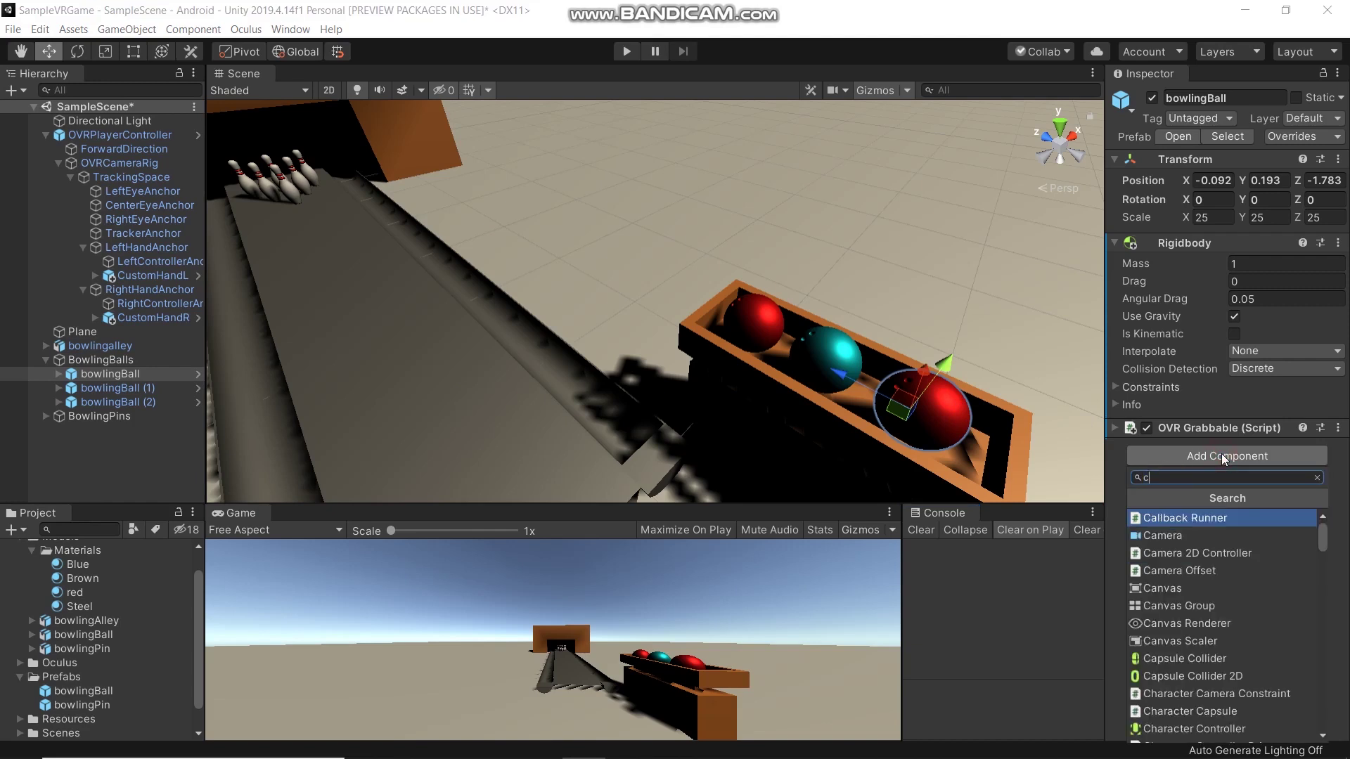
pyautogui.write('oll')
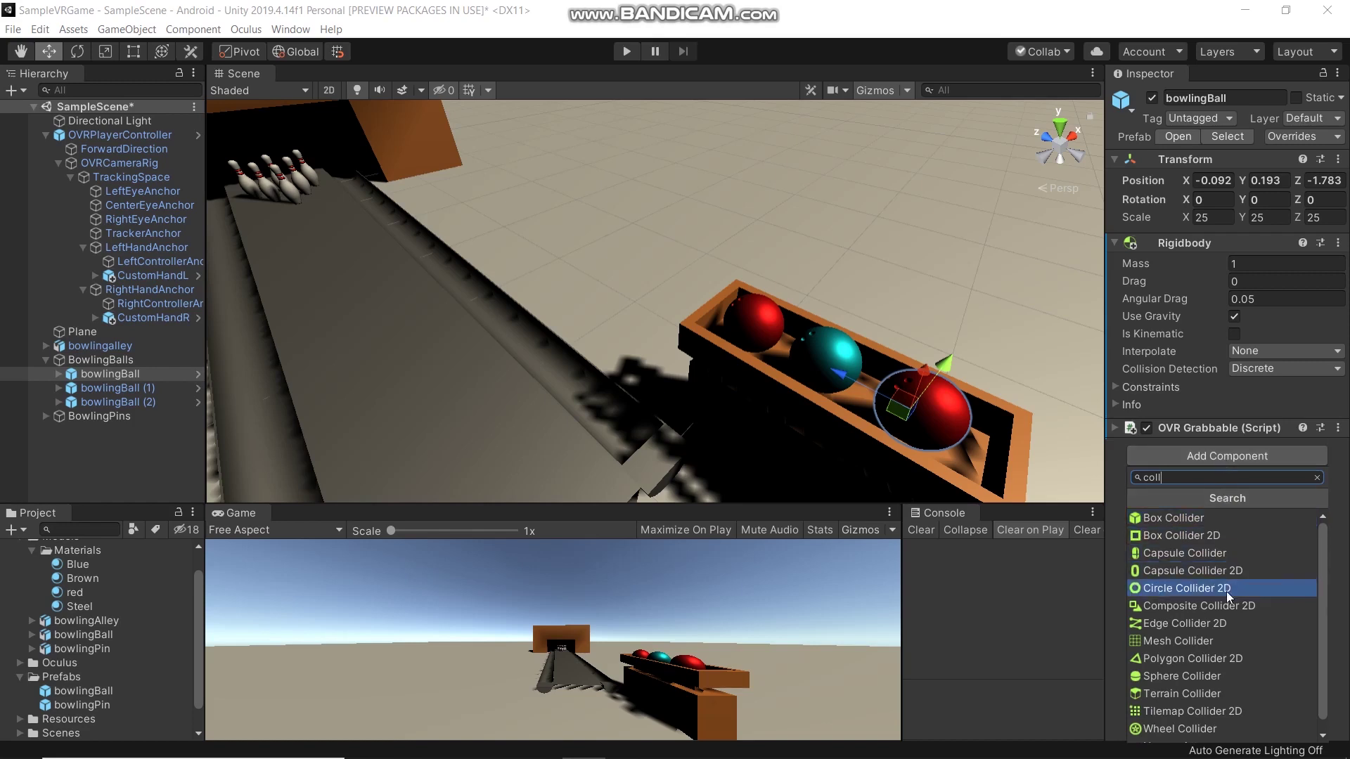
pyautogui.click(1226, 674)
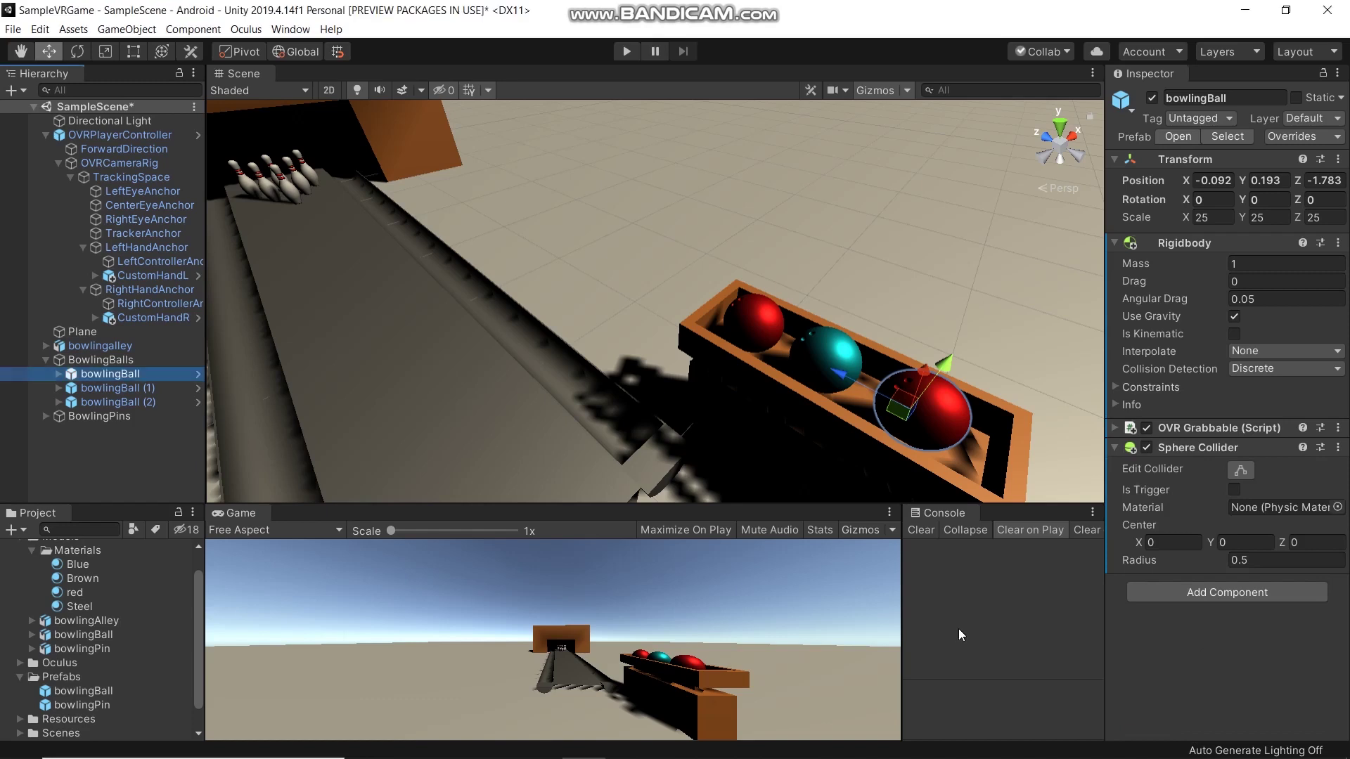
# Step: Review the Sphere Collider, Rigidbody and OVR Grabbable overrides on the original bowlingBall and apply all its overrides to the prefab
pyautogui.click(111, 388)
pyautogui.click(113, 402)
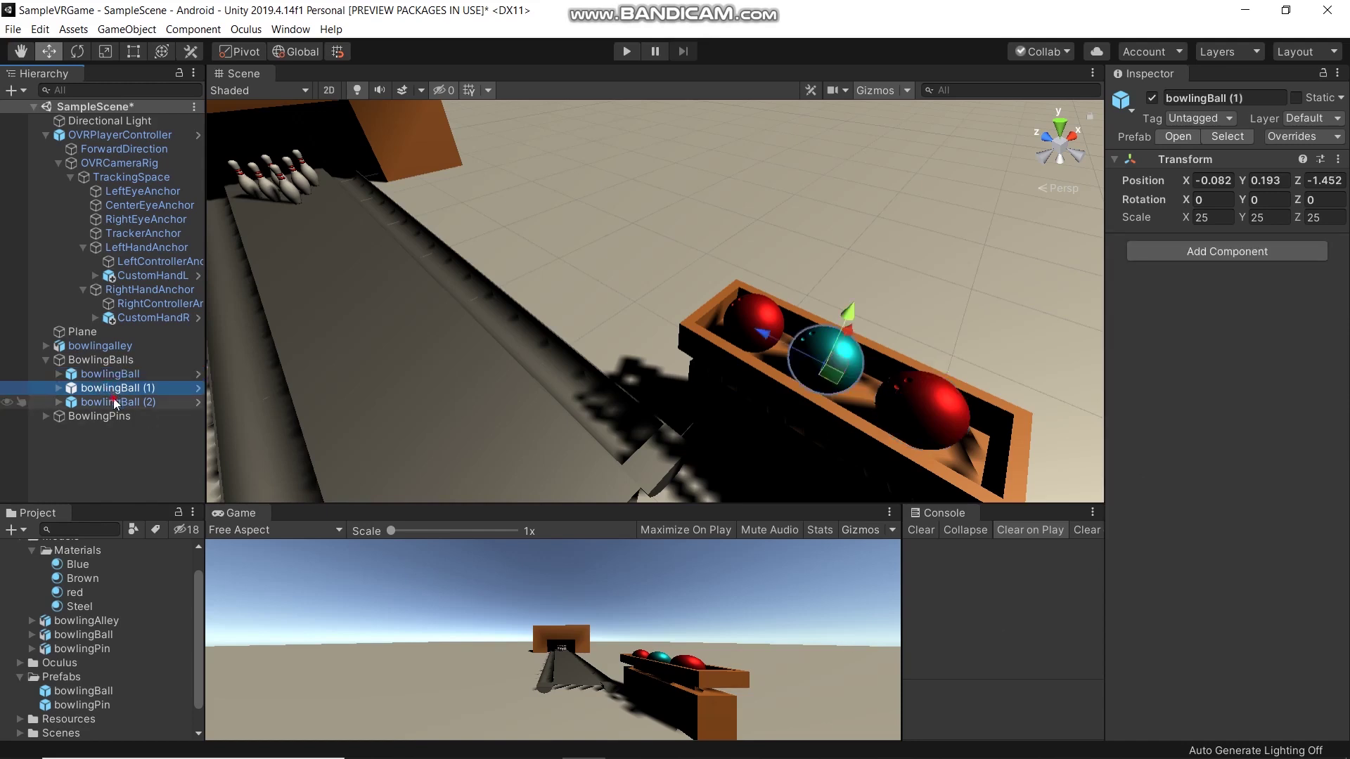
pyautogui.click(110, 374)
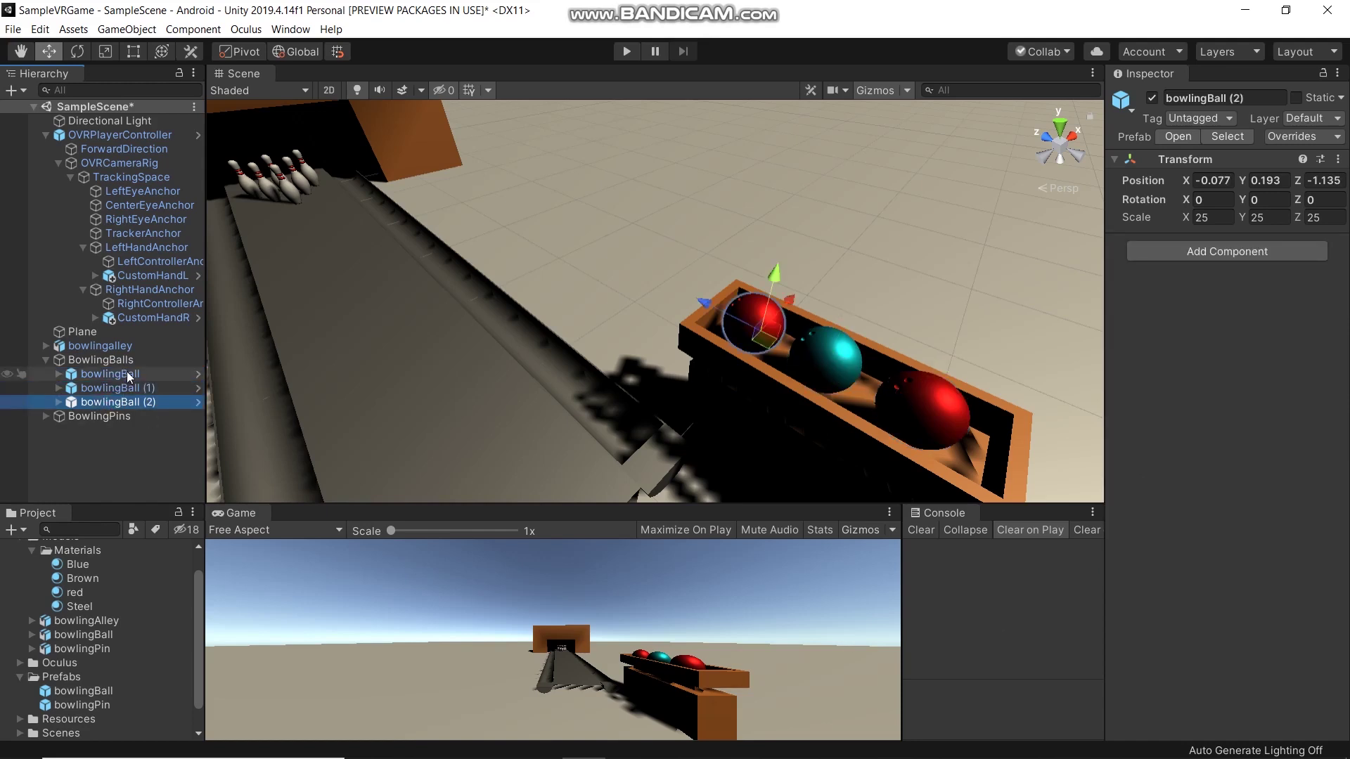
pyautogui.click(1302, 137)
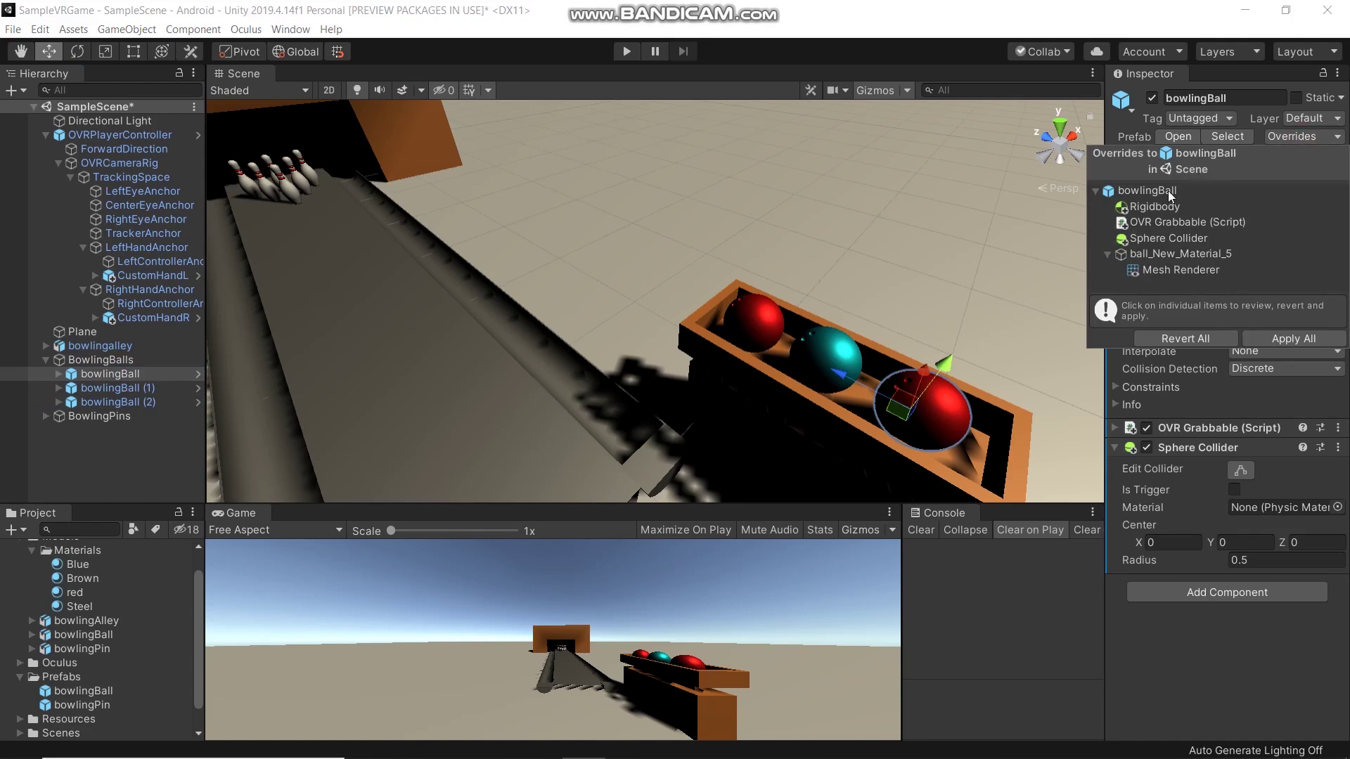
pyautogui.click(1173, 240)
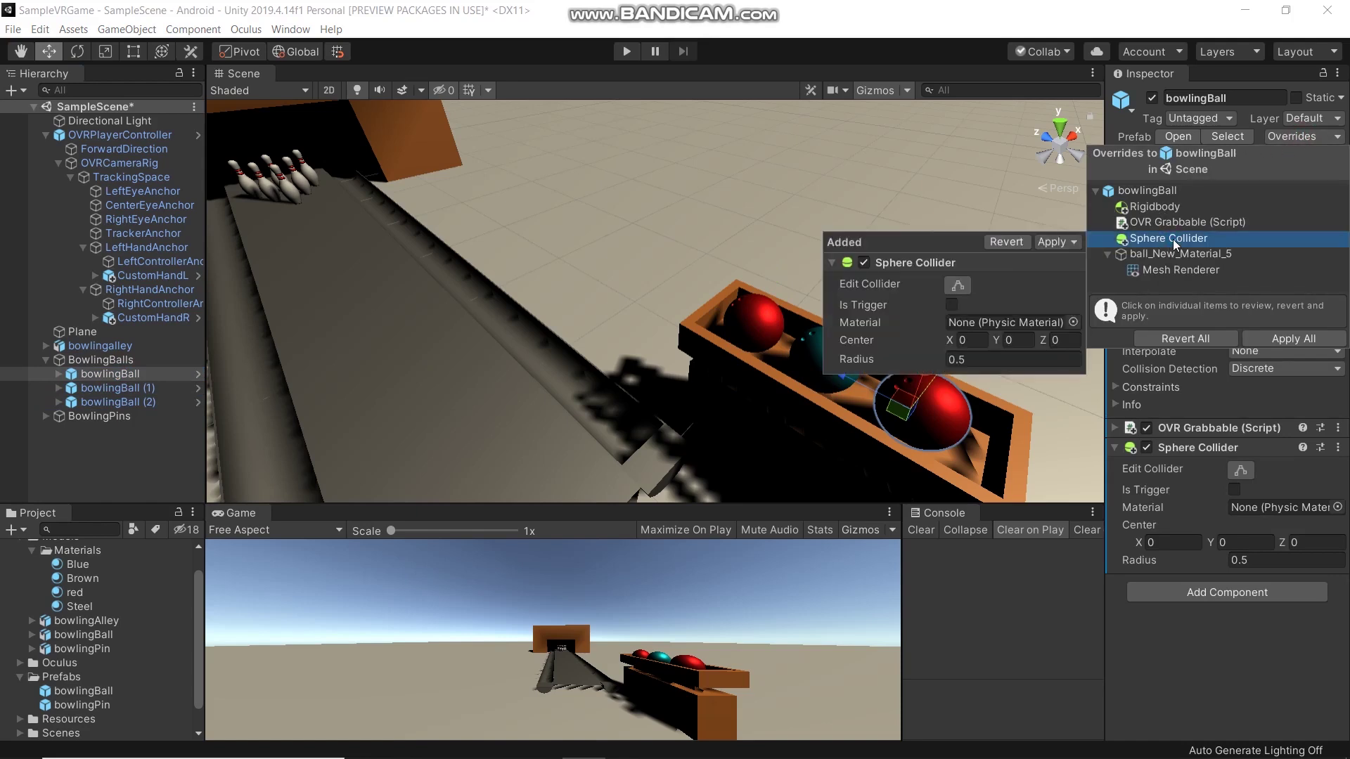
pyautogui.click(1178, 208)
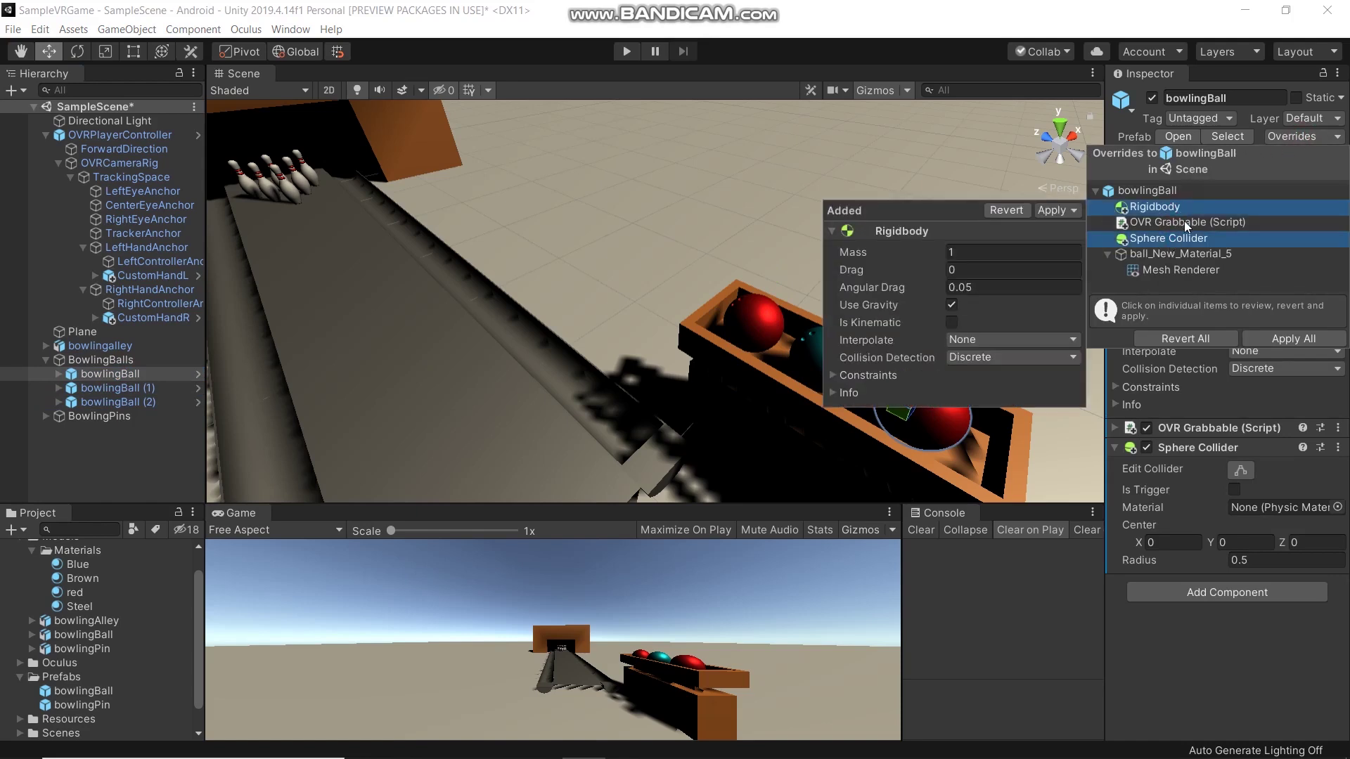
pyautogui.click(1180, 221)
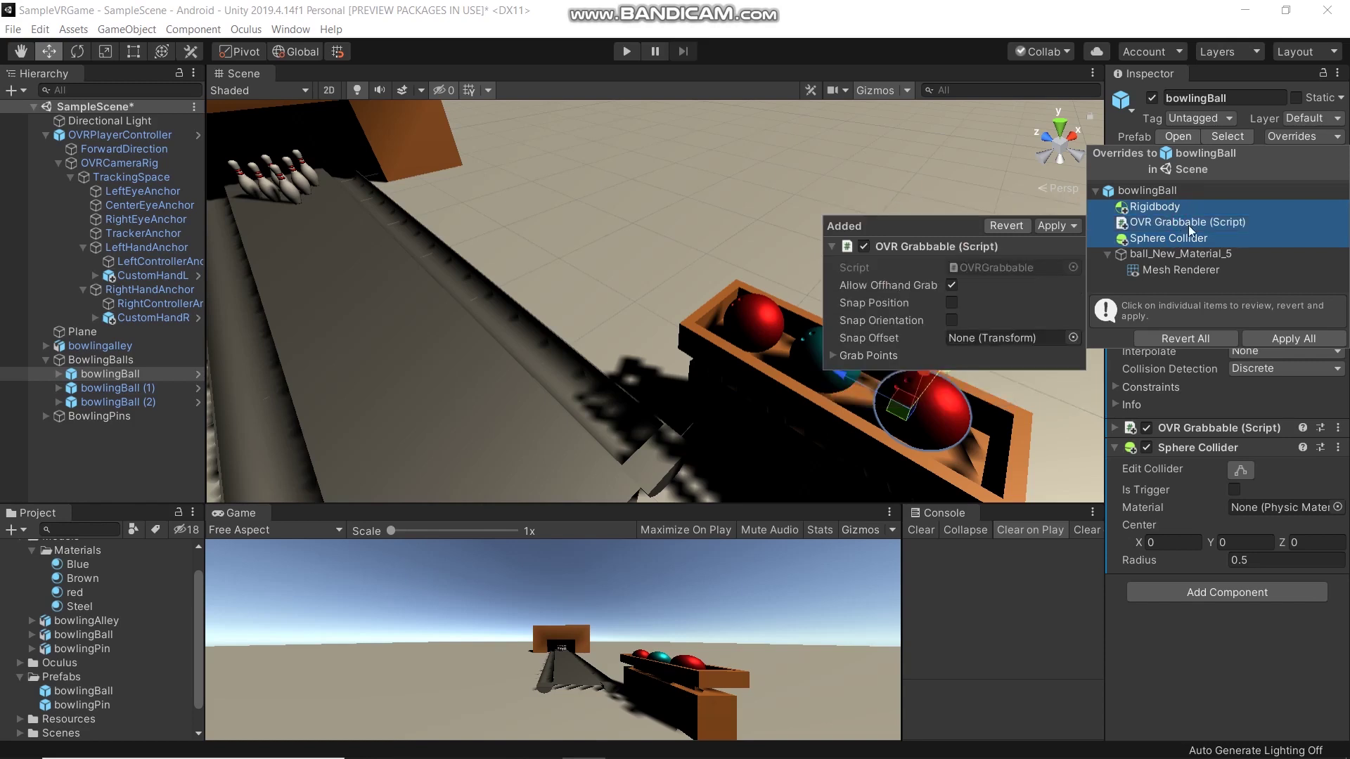
pyautogui.click(1294, 339)
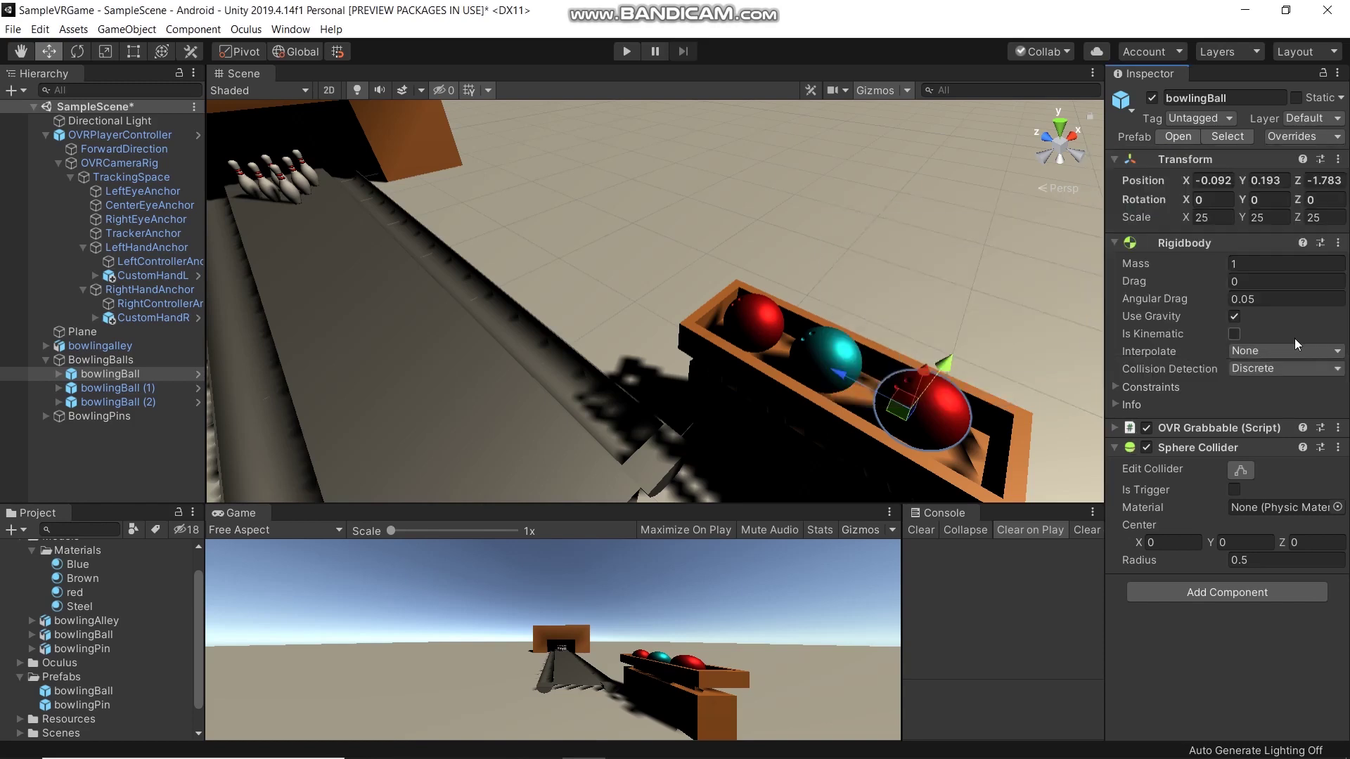
# Step: Check the original bowlingBall for remaining overrides and examine the components of bowlingBall (1) and bowlingBall (2)
pyautogui.click(1315, 136)
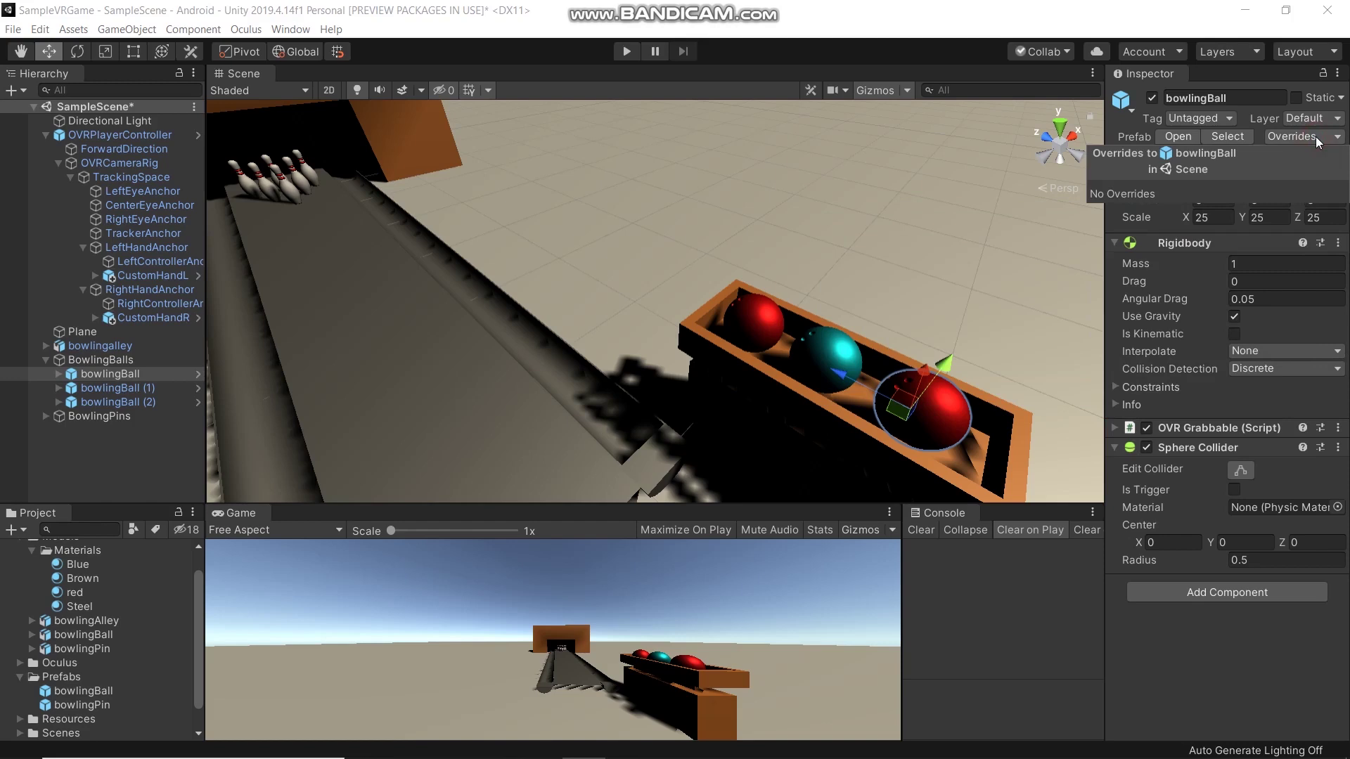
pyautogui.click(986, 660)
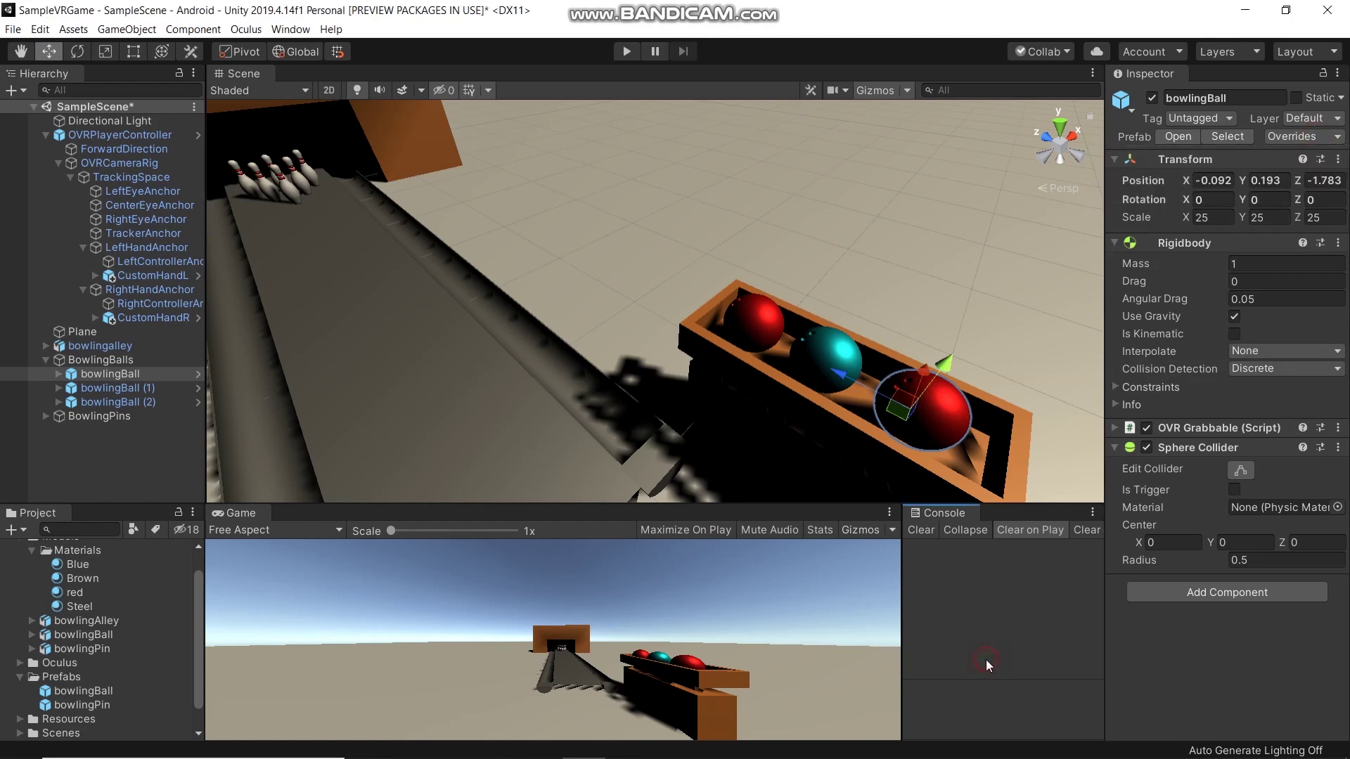
pyautogui.click(172, 389)
pyautogui.click(162, 403)
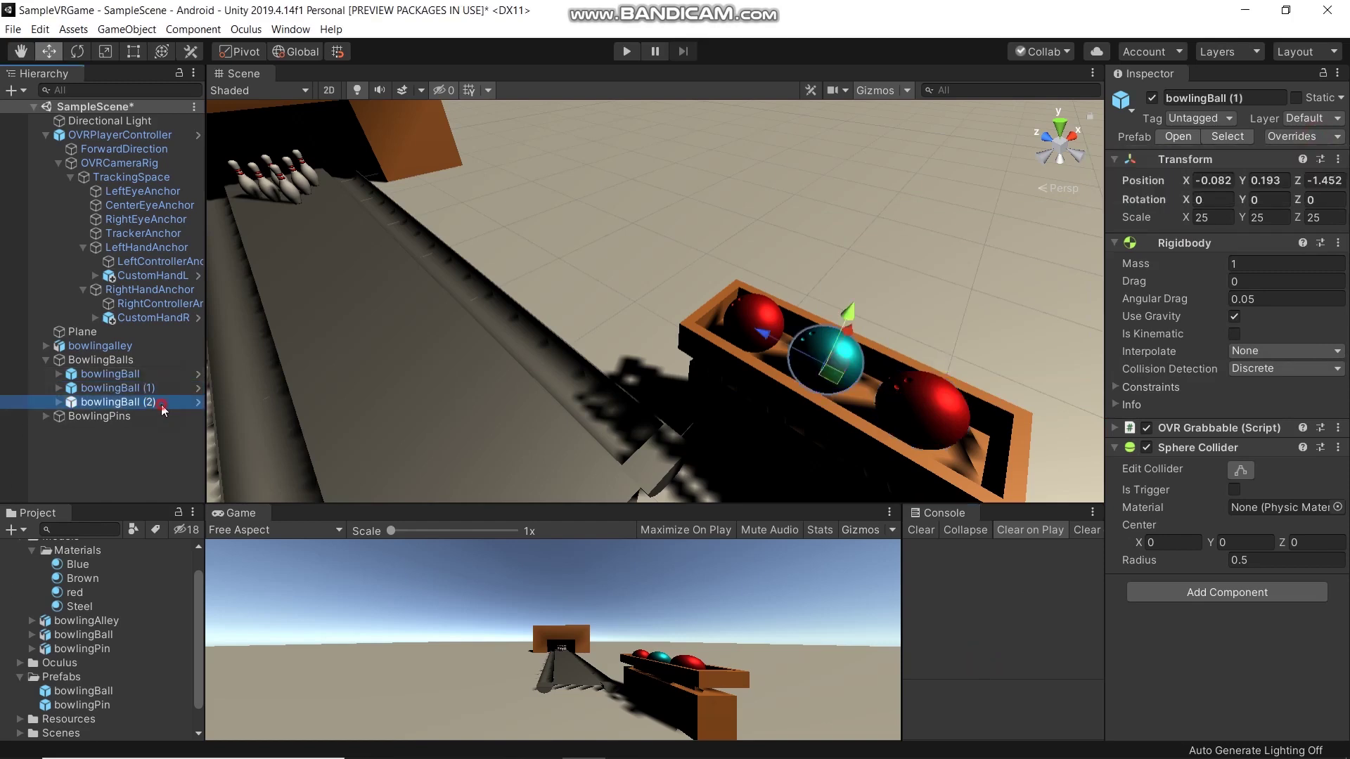
pyautogui.click(172, 388)
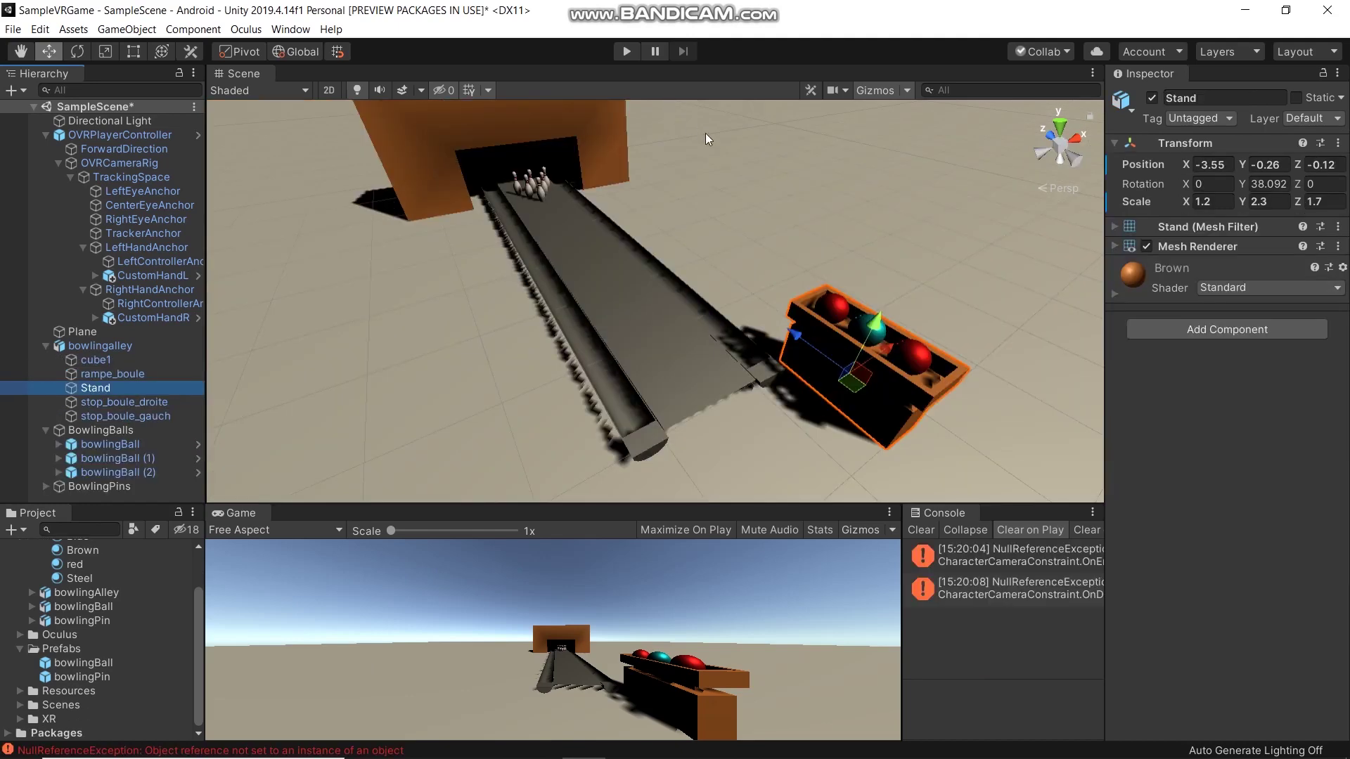
# Step: Add a Mesh Collider component to the Stand object inside the bowlingalley model
pyautogui.moveTo(751, 178); pyautogui.dragTo(626, 242, button='right')
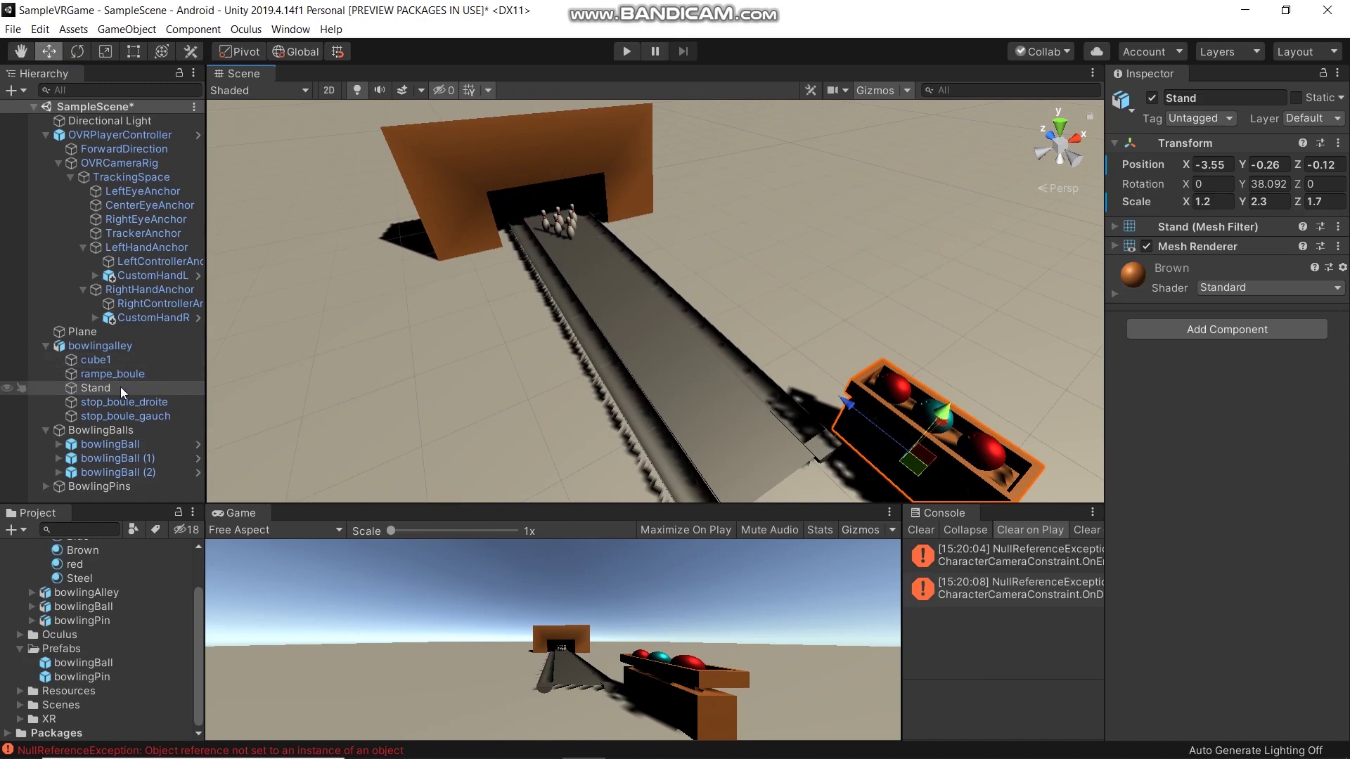
pyautogui.click(143, 390)
pyautogui.click(1211, 329)
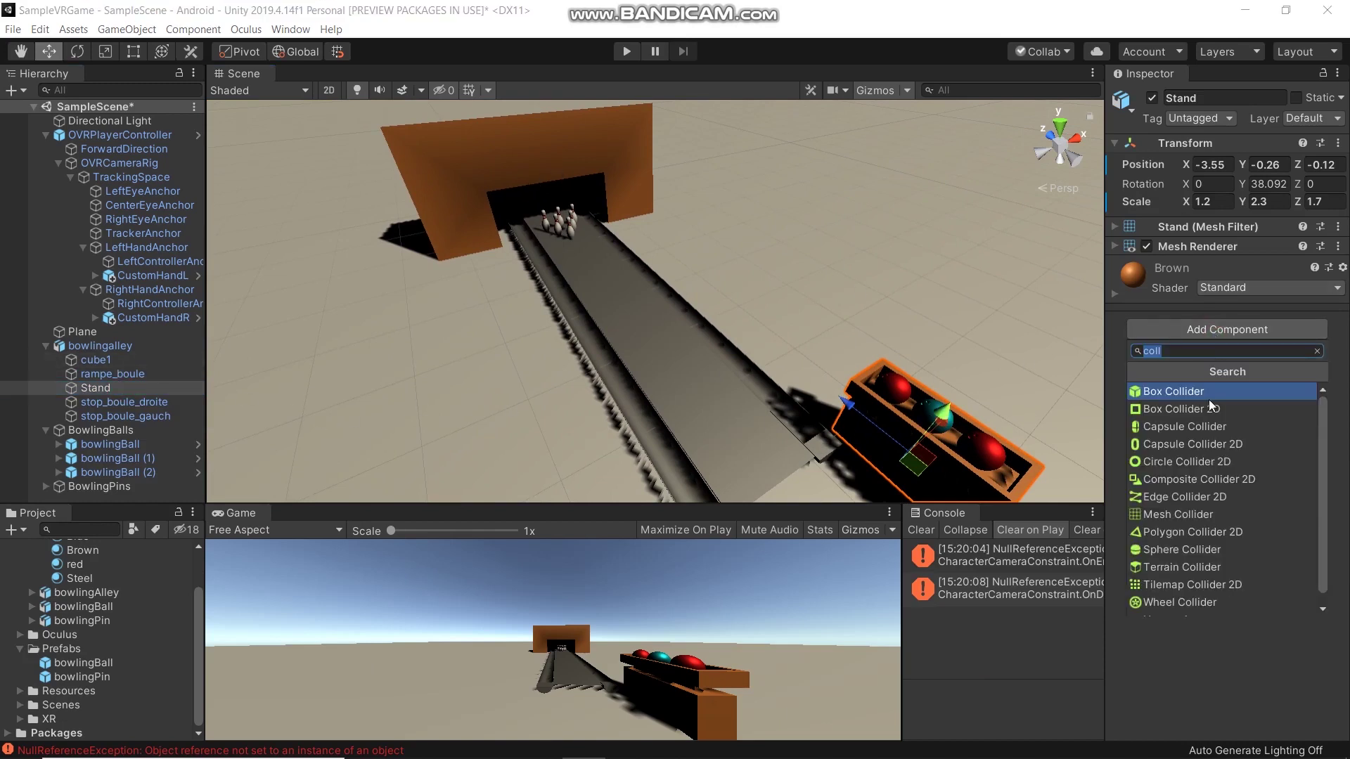
pyautogui.click(1180, 514)
# Step: Add a Box Collider component to rampe_boule, the lane surface of the bowling alley
pyautogui.click(127, 374)
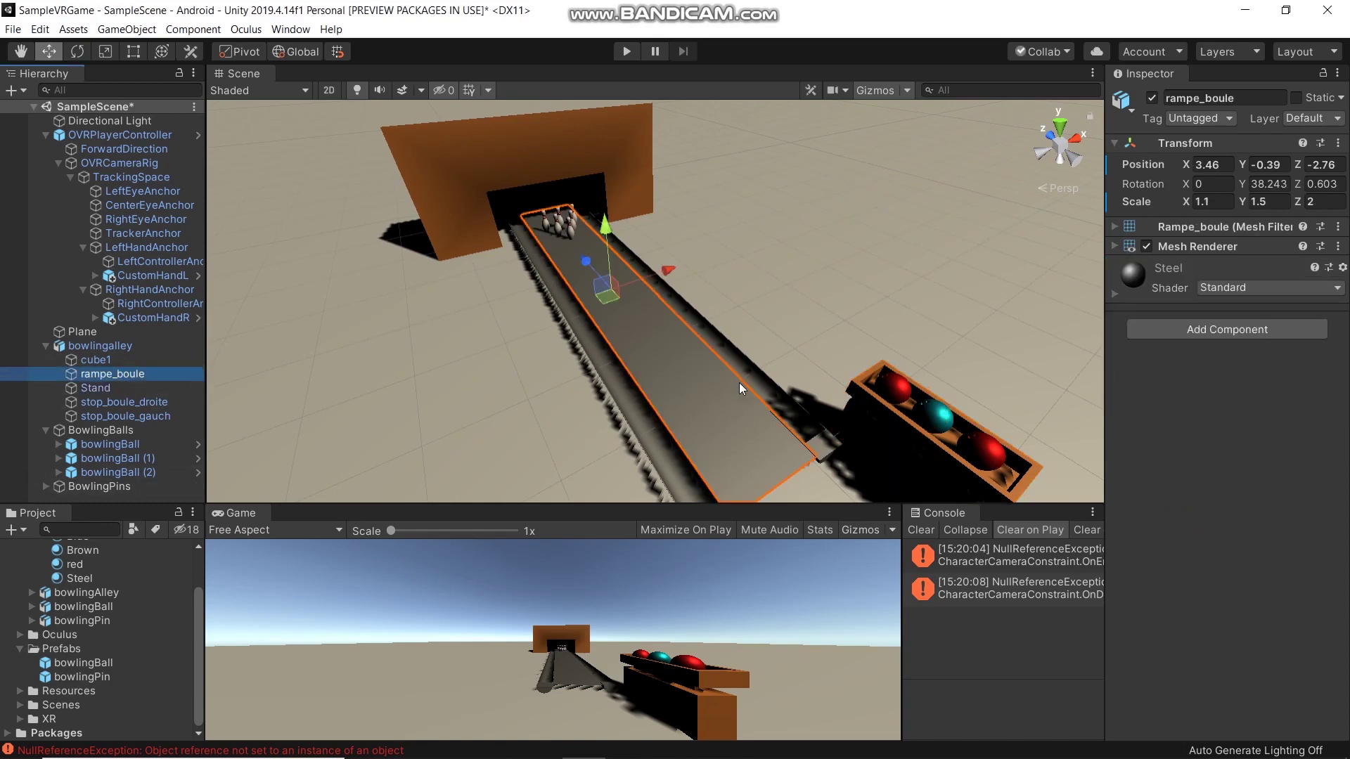
pyautogui.click(1175, 328)
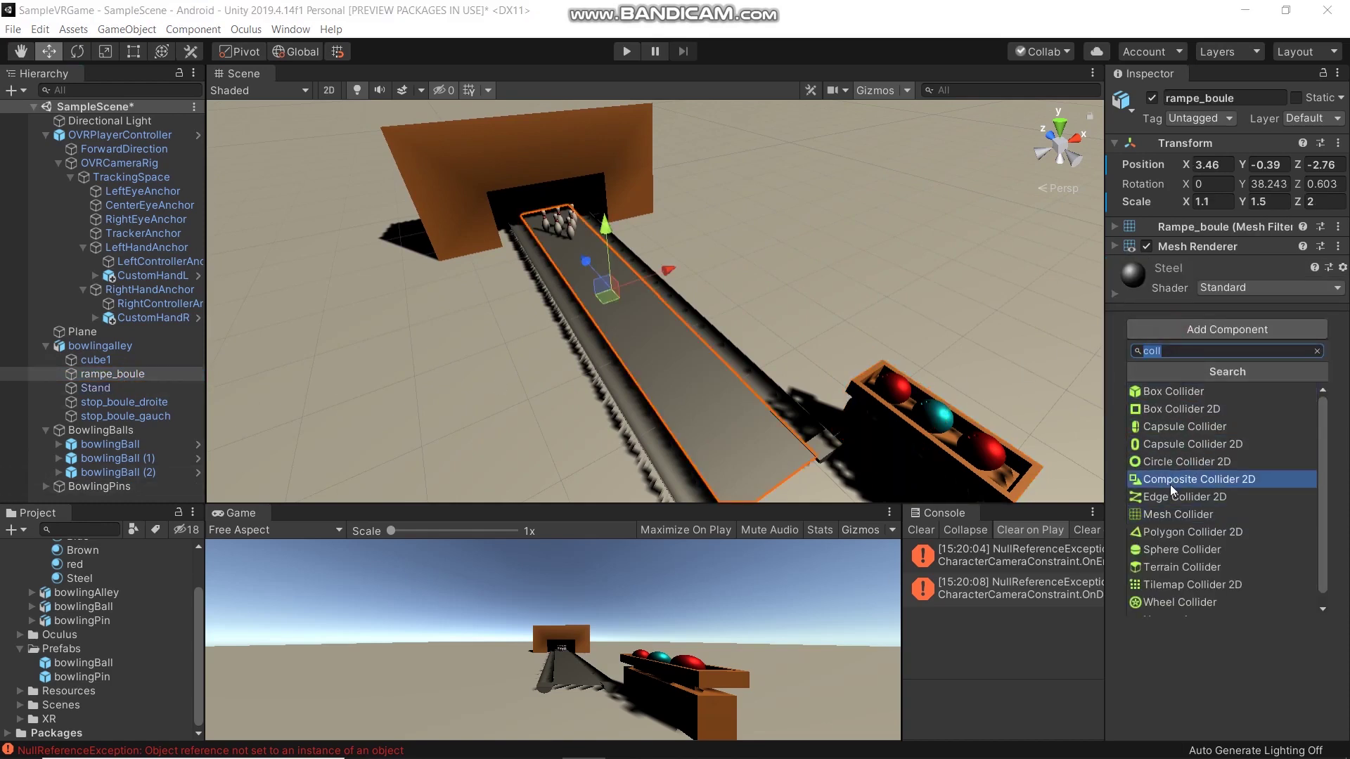
pyautogui.click(1175, 391)
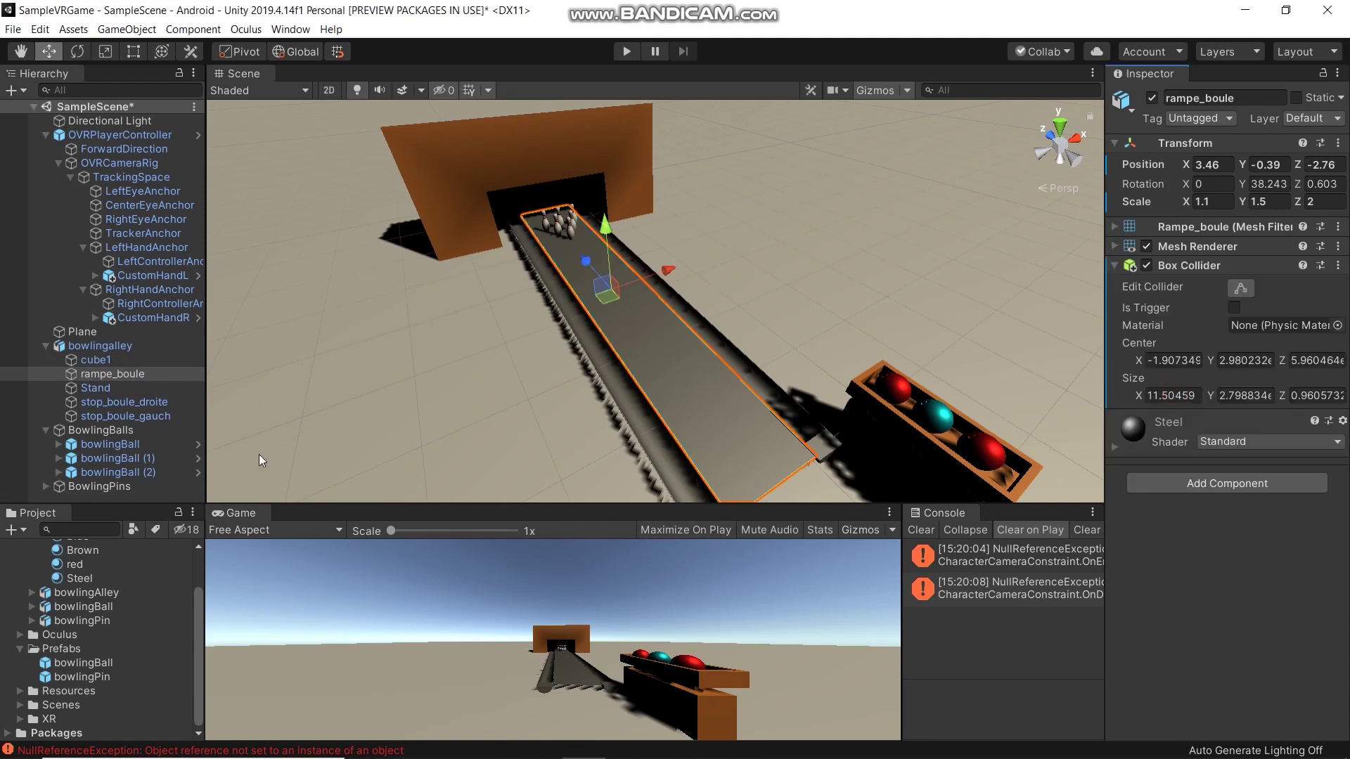
# Step: Add a Mesh Collider component to each of the two lane side gutters, stop_boule_droite and stop_boule_gauch
pyautogui.click(125, 401)
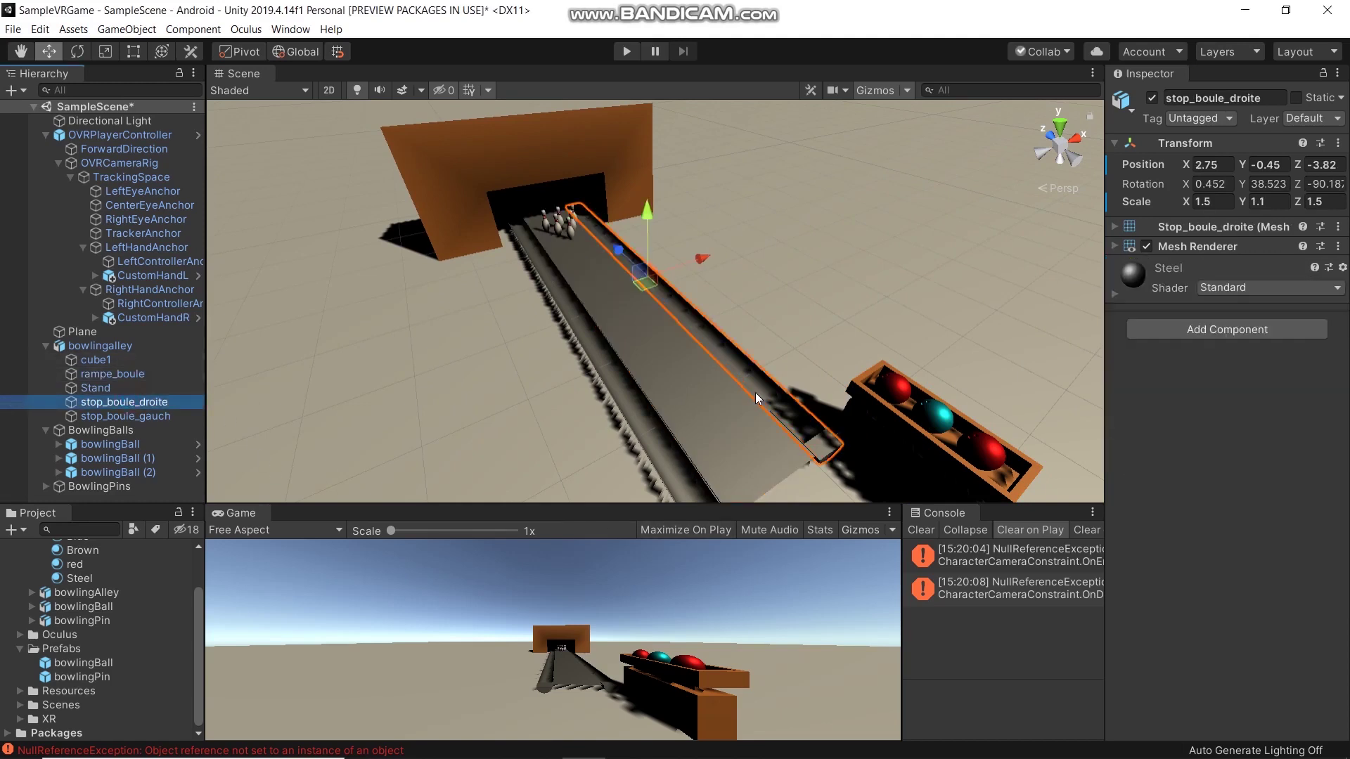
pyautogui.click(1167, 331)
pyautogui.click(1171, 514)
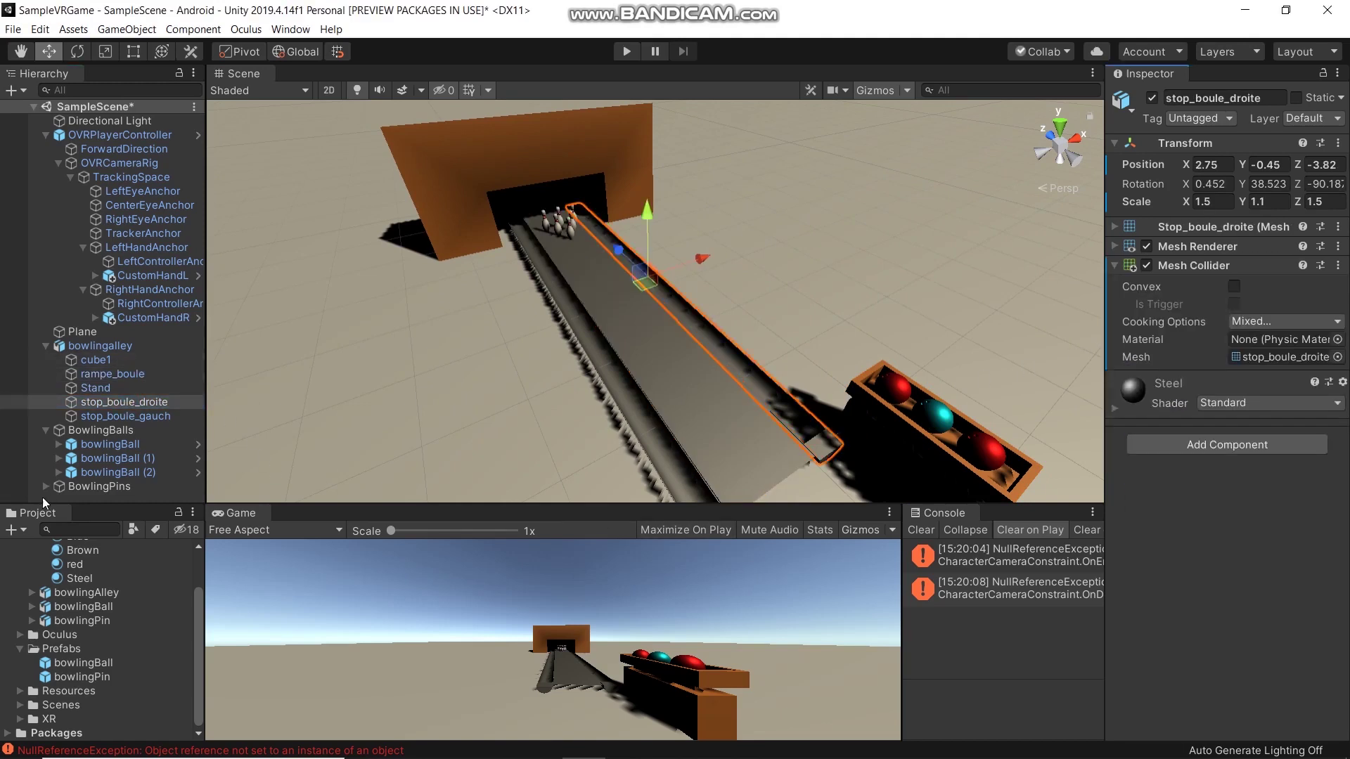
pyautogui.click(112, 416)
pyautogui.click(1191, 340)
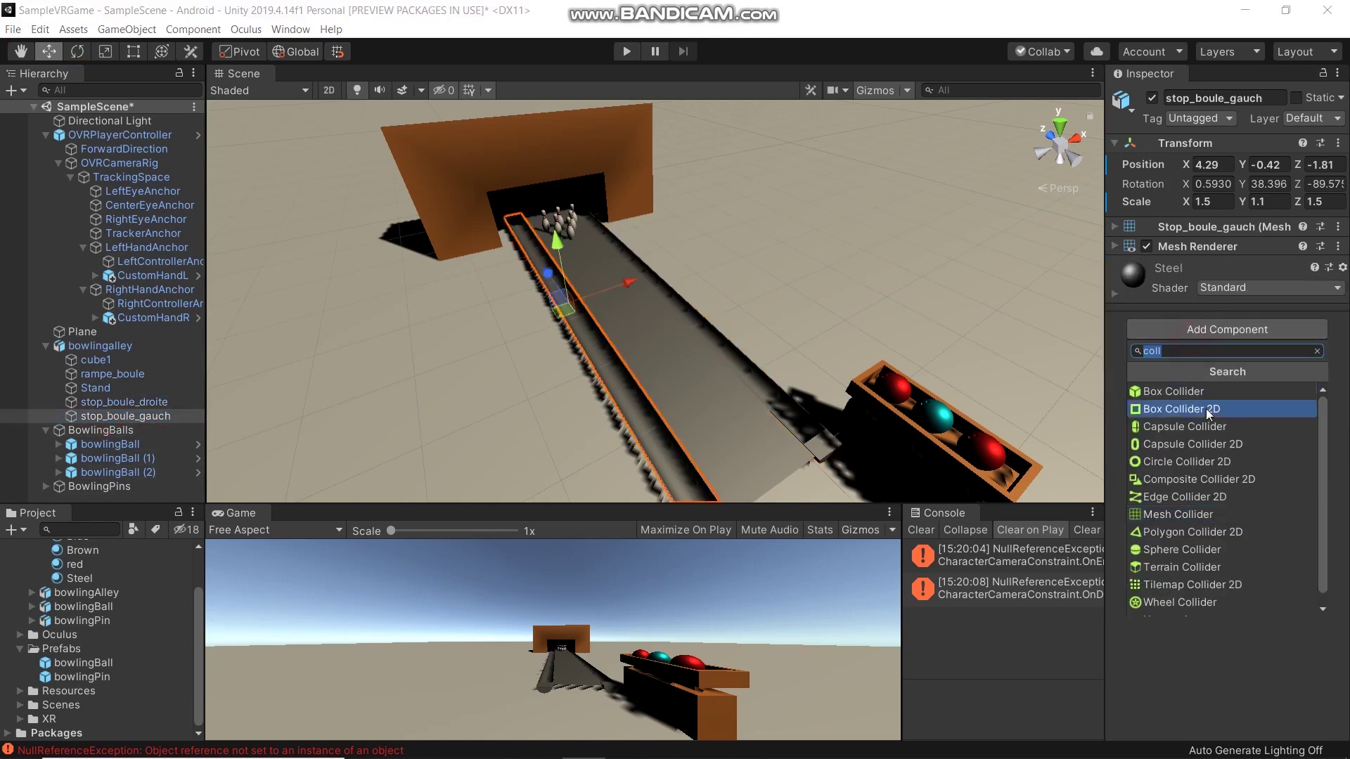
pyautogui.click(1192, 513)
# Step: Select cube1, the brown wall at the end of the alley, and open the list of components to add
pyautogui.click(509, 144)
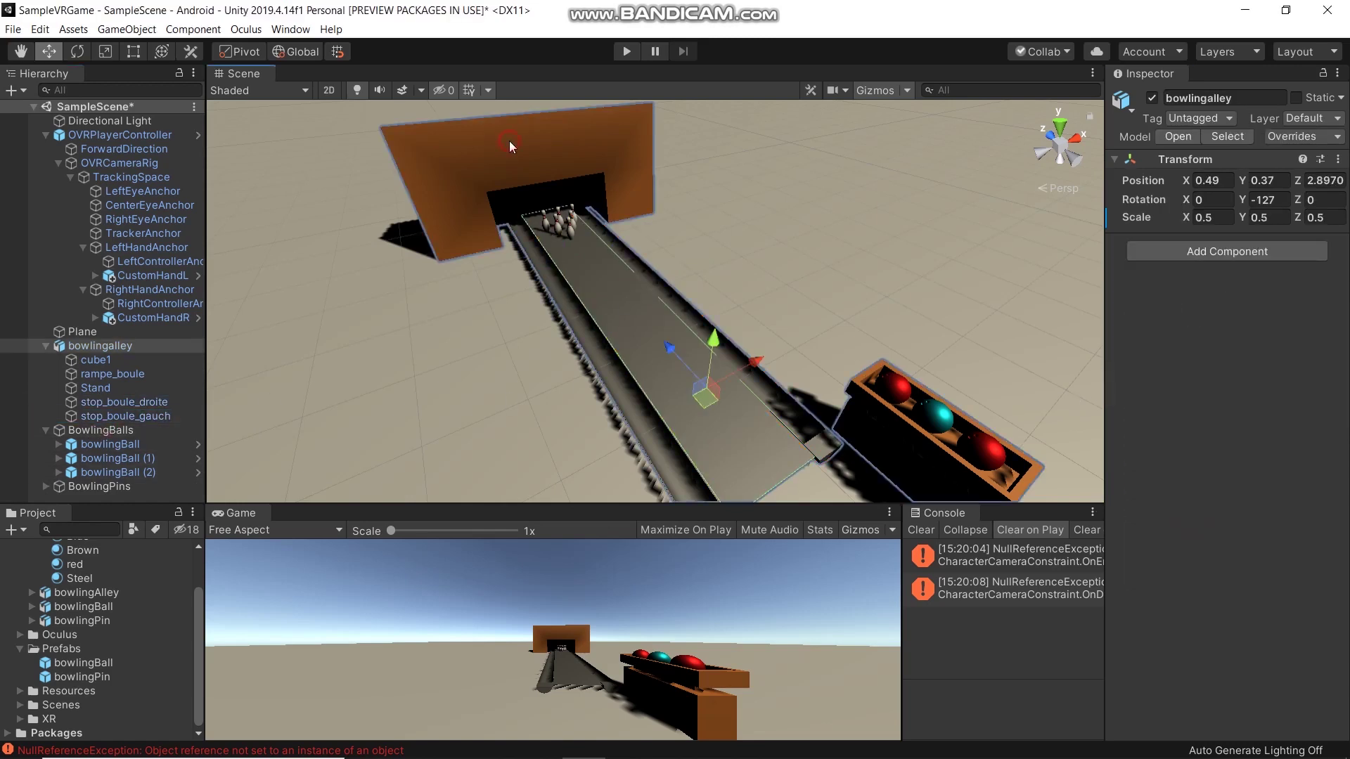
pyautogui.click(491, 199)
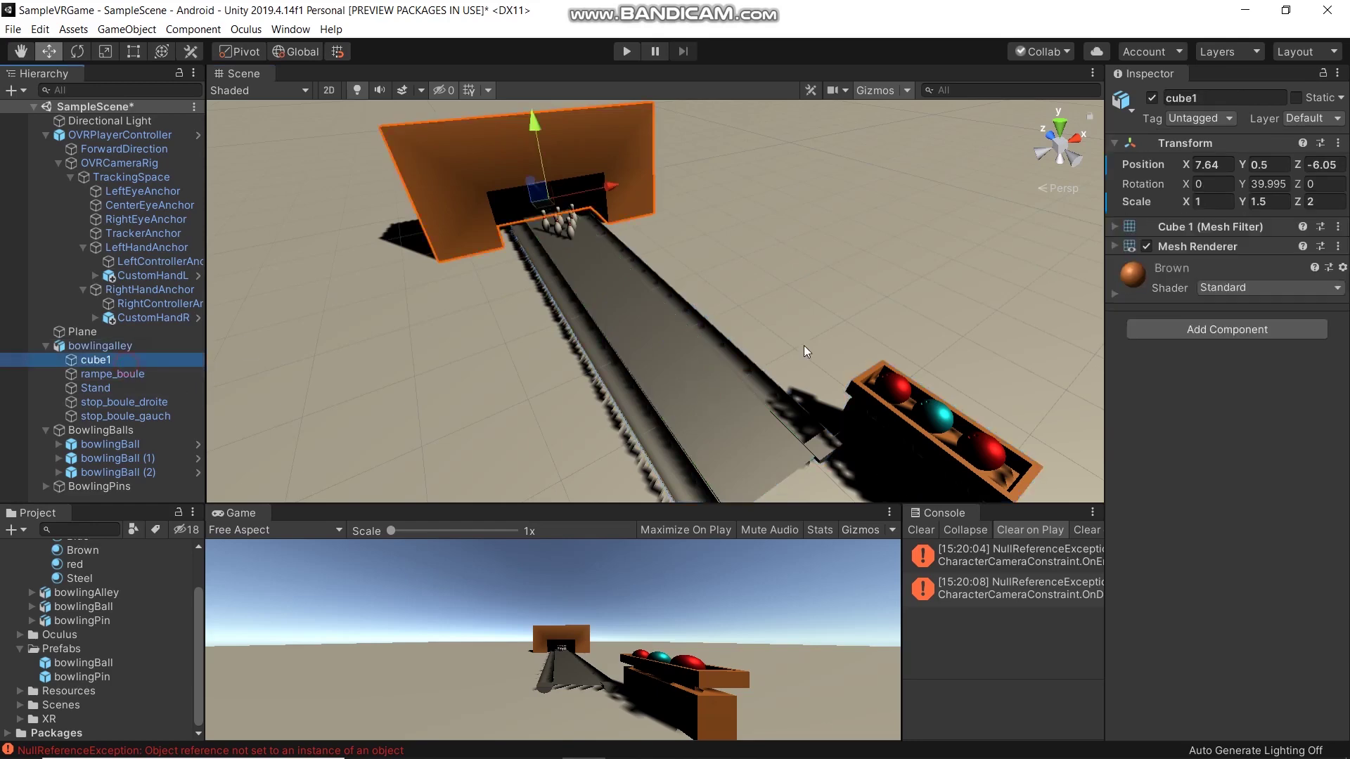
pyautogui.click(1174, 330)
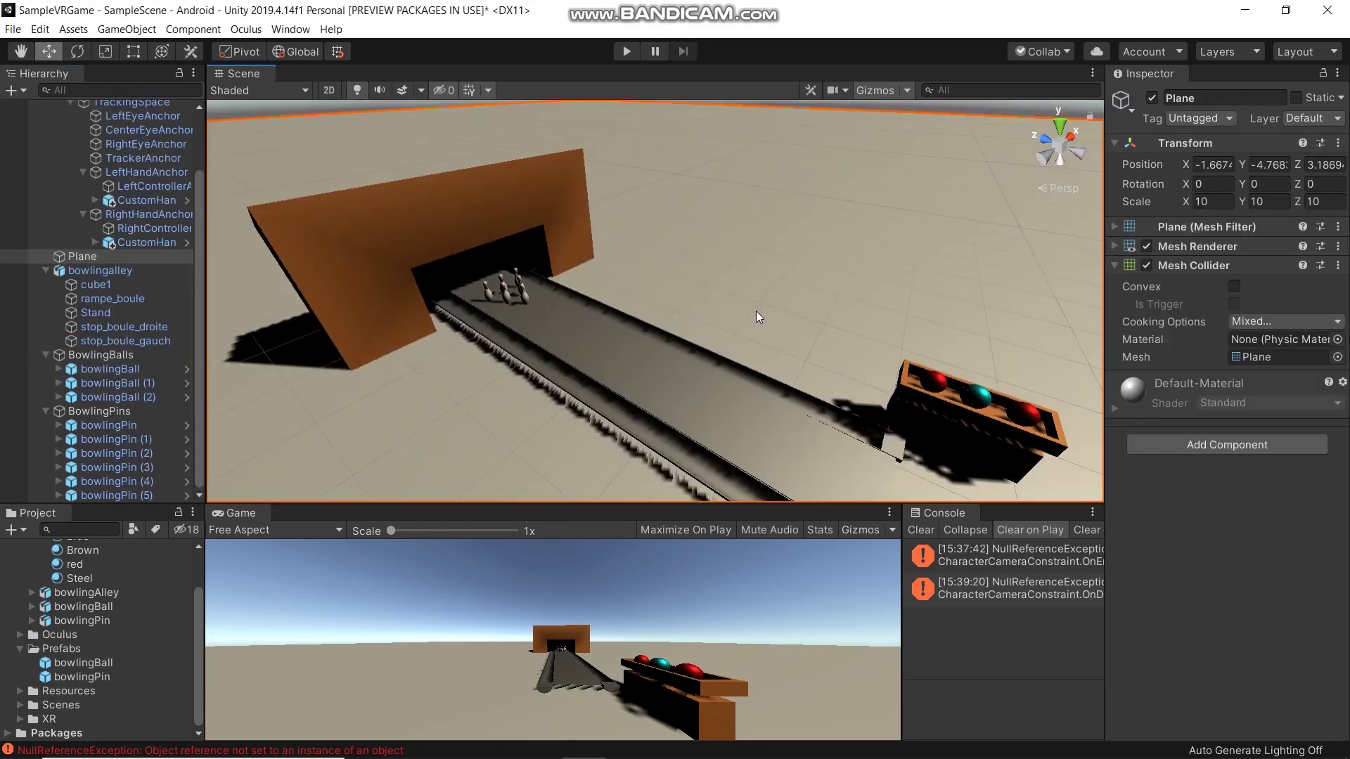
# Step: Add a Capsule Collider component to the first bowlingPin in the BowlingPins group
pyautogui.moveTo(745, 309); pyautogui.dragTo(743, 314, button='middle')
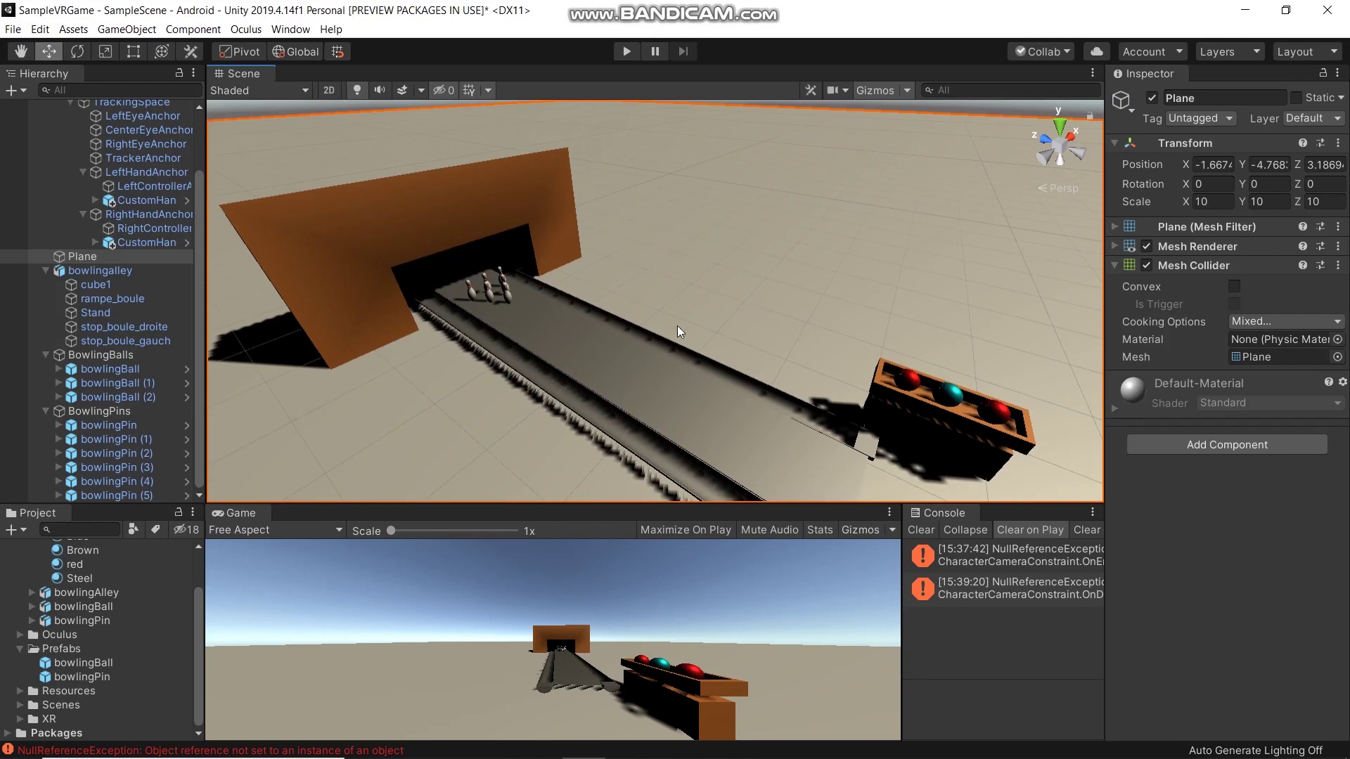
pyautogui.scroll(4, 487, 293)
pyautogui.moveTo(669, 231); pyautogui.dragTo(900, 301, button='middle')
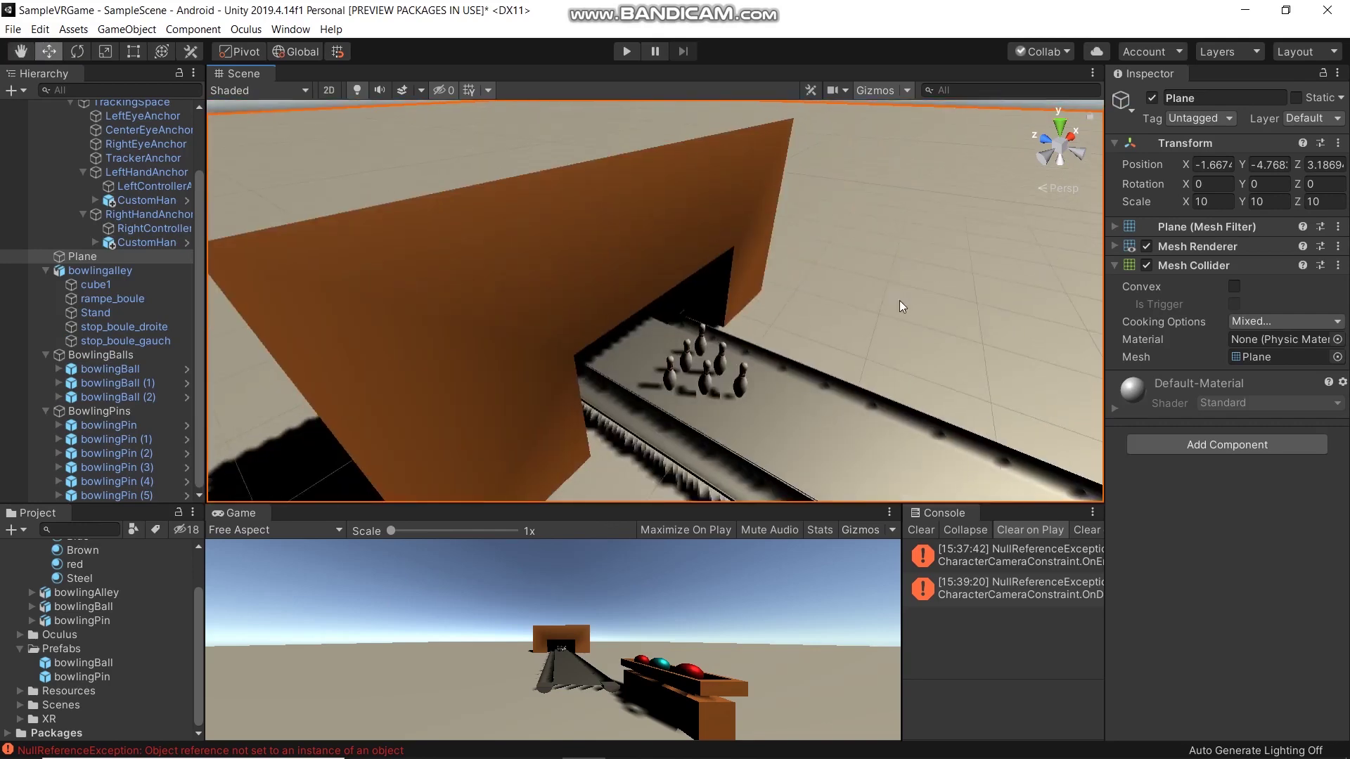
pyautogui.scroll(5, 958, 365)
pyautogui.moveTo(957, 365); pyautogui.dragTo(854, 298, button='middle')
pyautogui.scroll(-3, 854, 298)
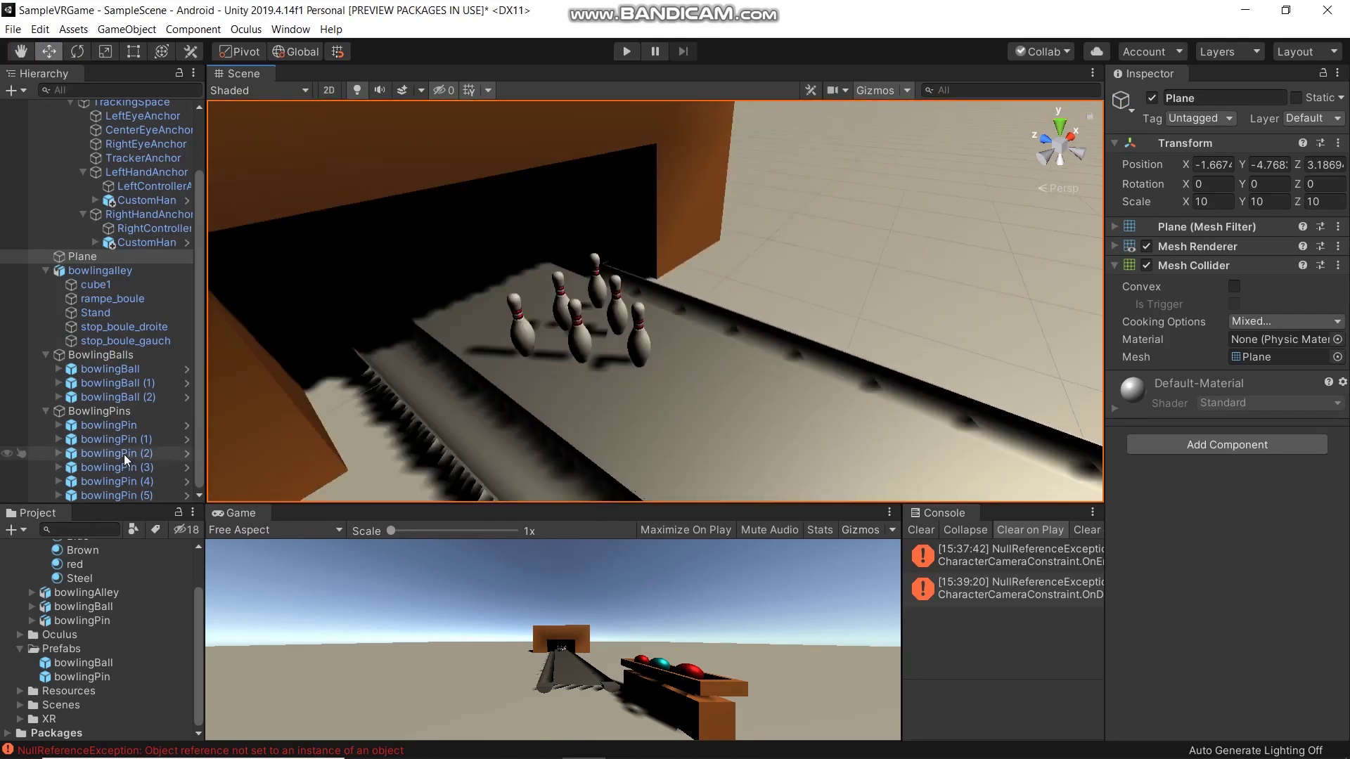
pyautogui.click(133, 425)
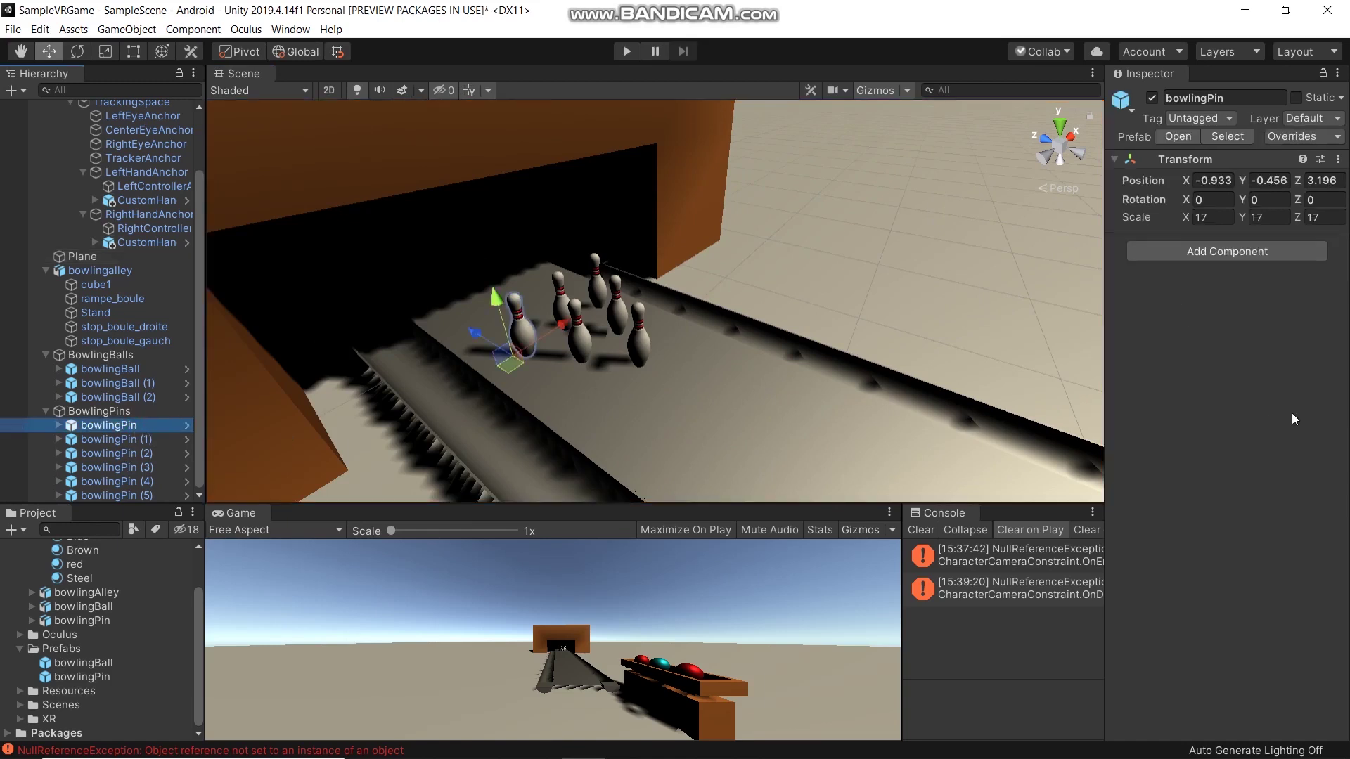
pyautogui.click(1258, 254)
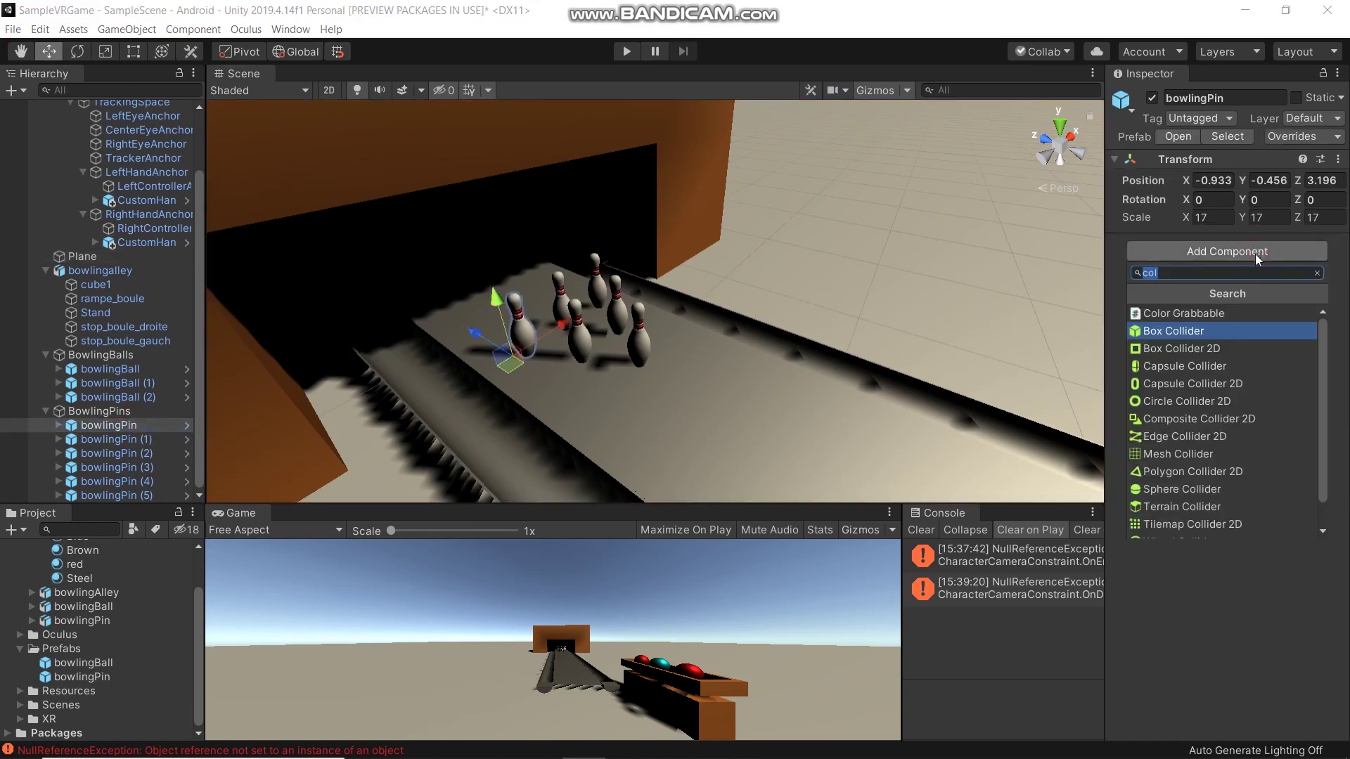
pyautogui.click(1215, 366)
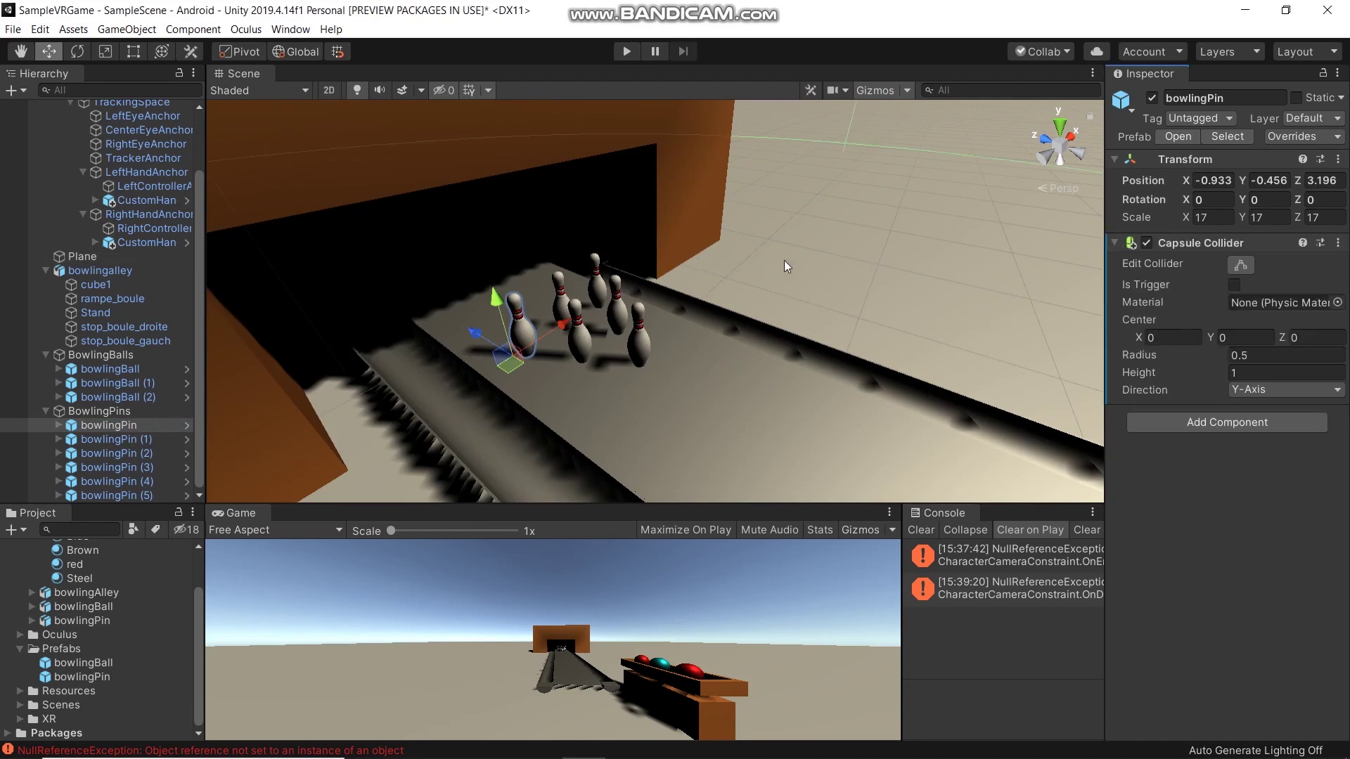
# Step: Enable collider editing on the first bowlingPin and set its Capsule Collider height to 0.01 and radius to 0.005
pyautogui.scroll(-3, 787, 257)
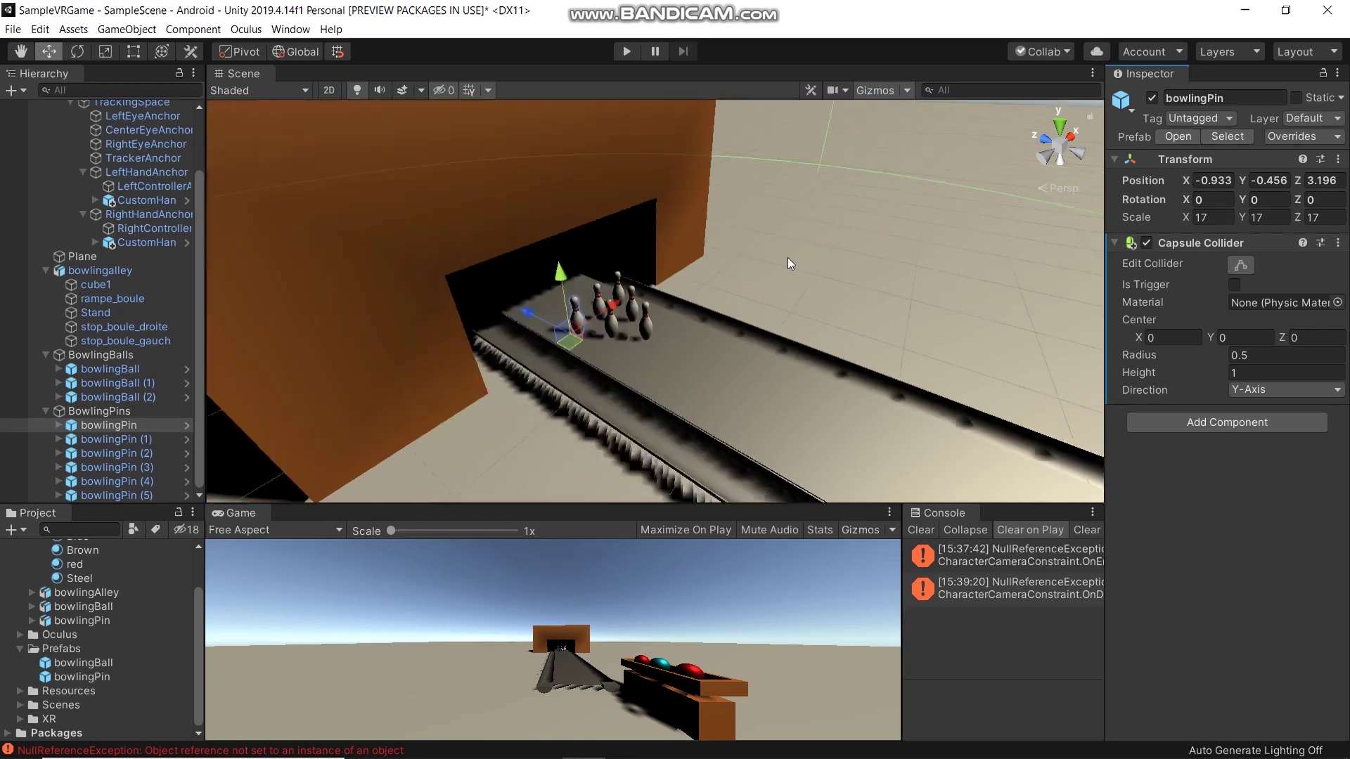
pyautogui.scroll(1, 747, 250)
pyautogui.moveTo(799, 244); pyautogui.dragTo(800, 245, button='middle')
pyautogui.scroll(3, 795, 255)
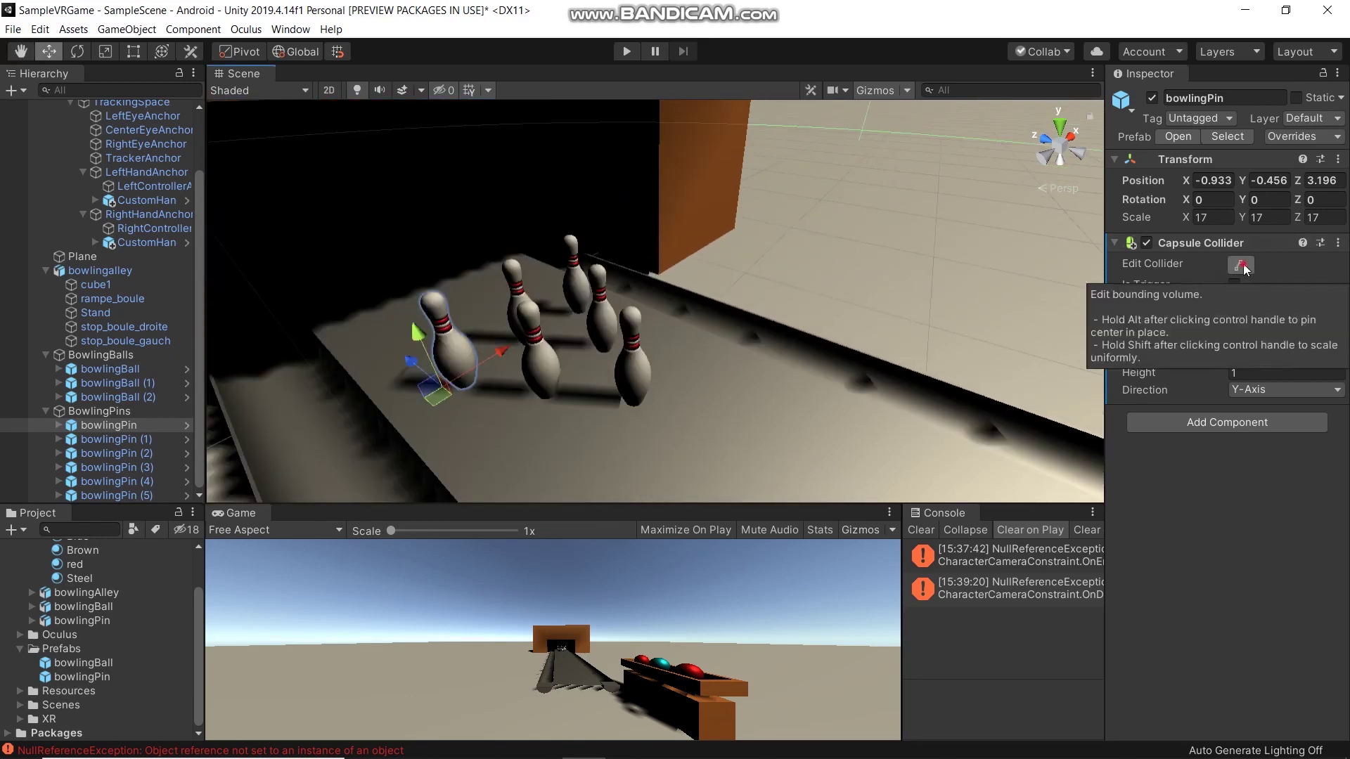
pyautogui.click(1241, 265)
pyautogui.click(1241, 372)
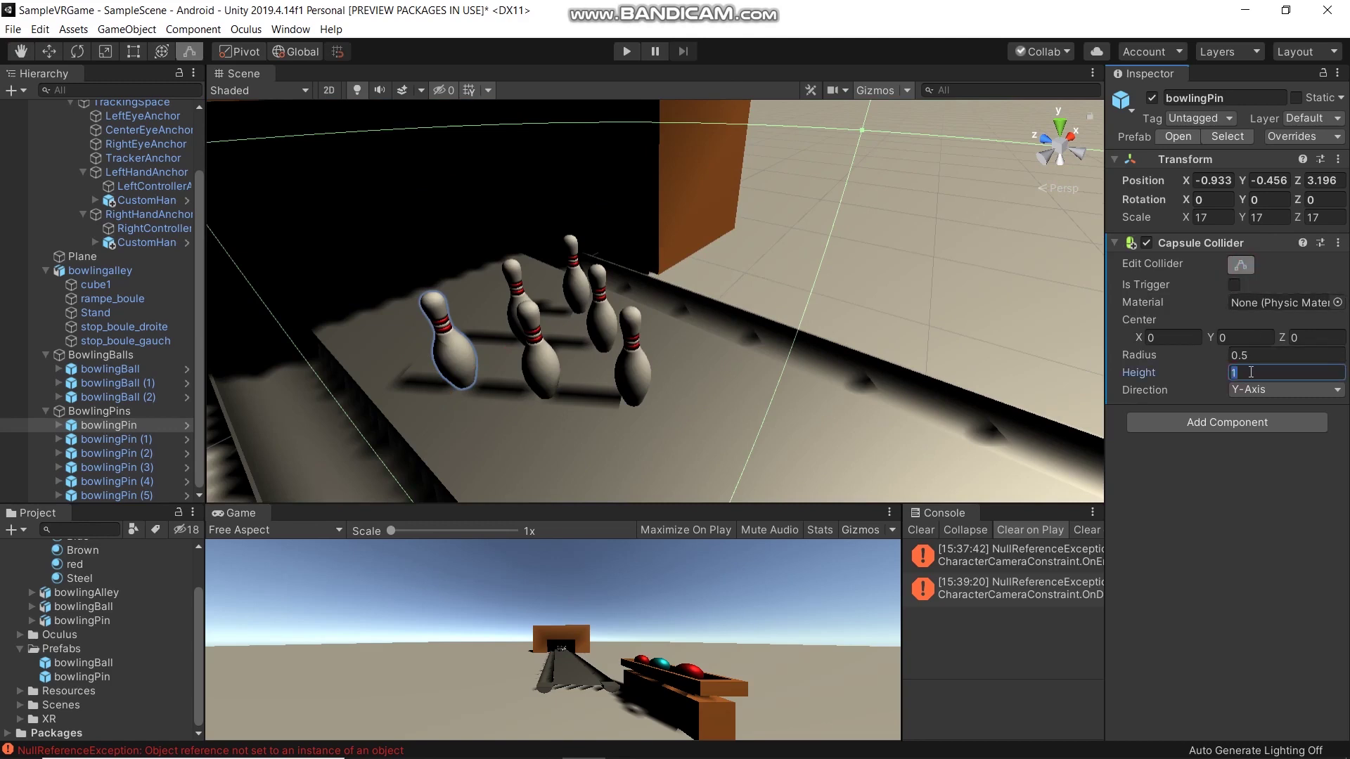
pyautogui.write('0.01')
pyautogui.click(1250, 355)
pyautogui.click(1249, 355)
pyautogui.click(1244, 355)
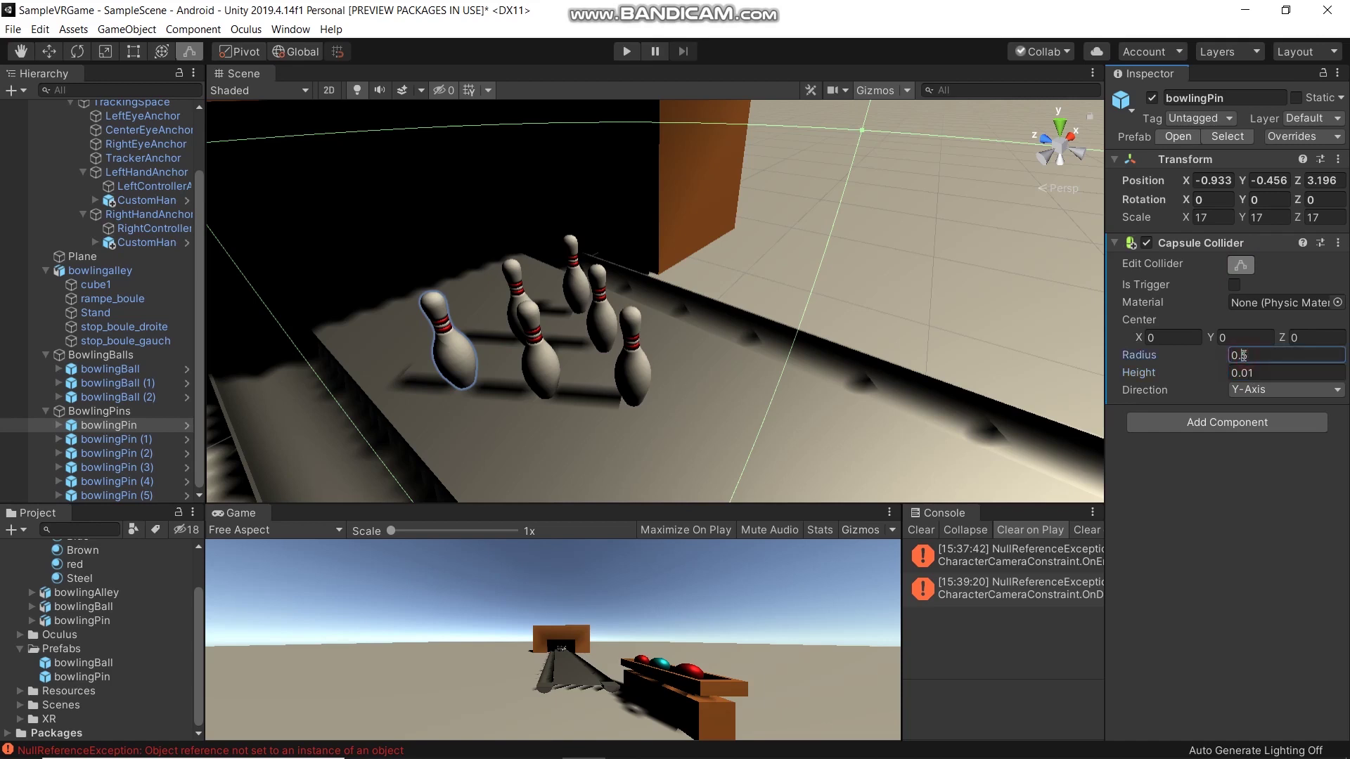
pyautogui.write('00')
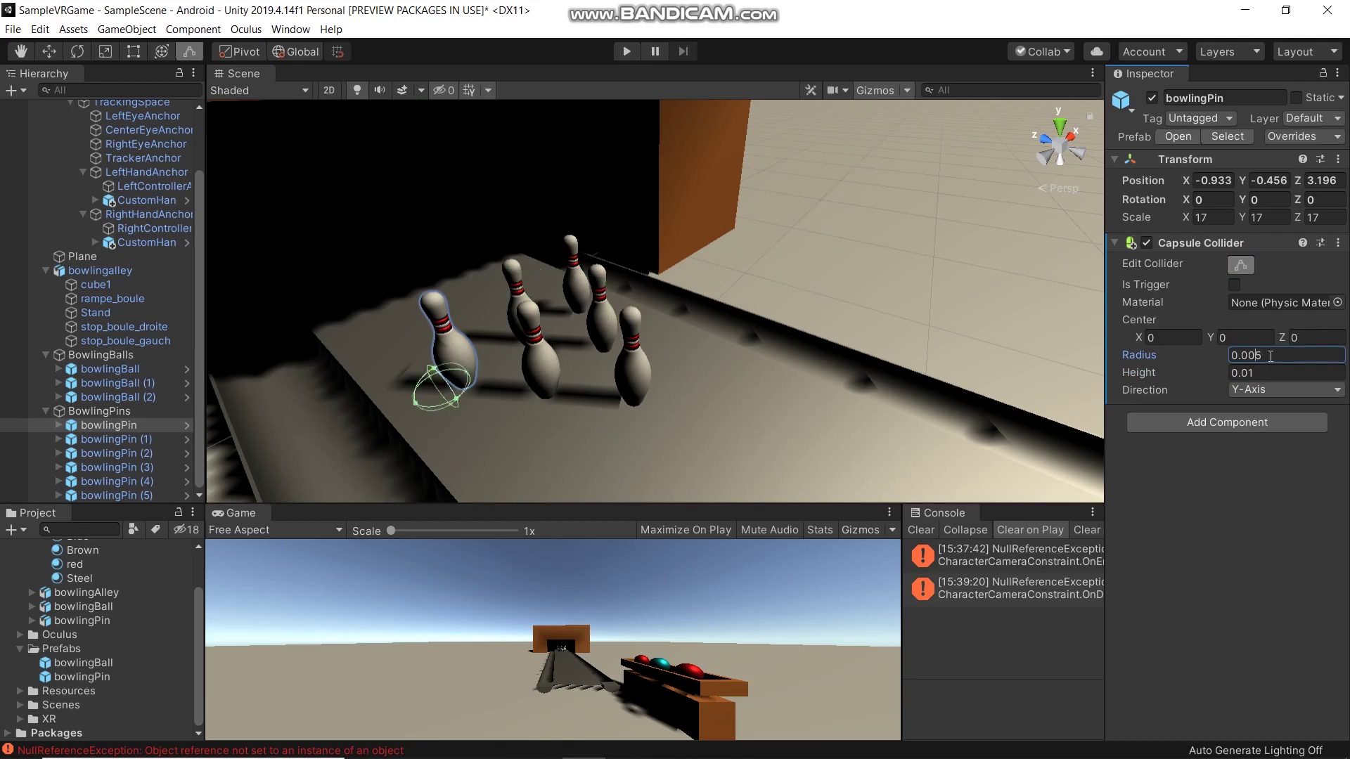
pyautogui.press('Tab')
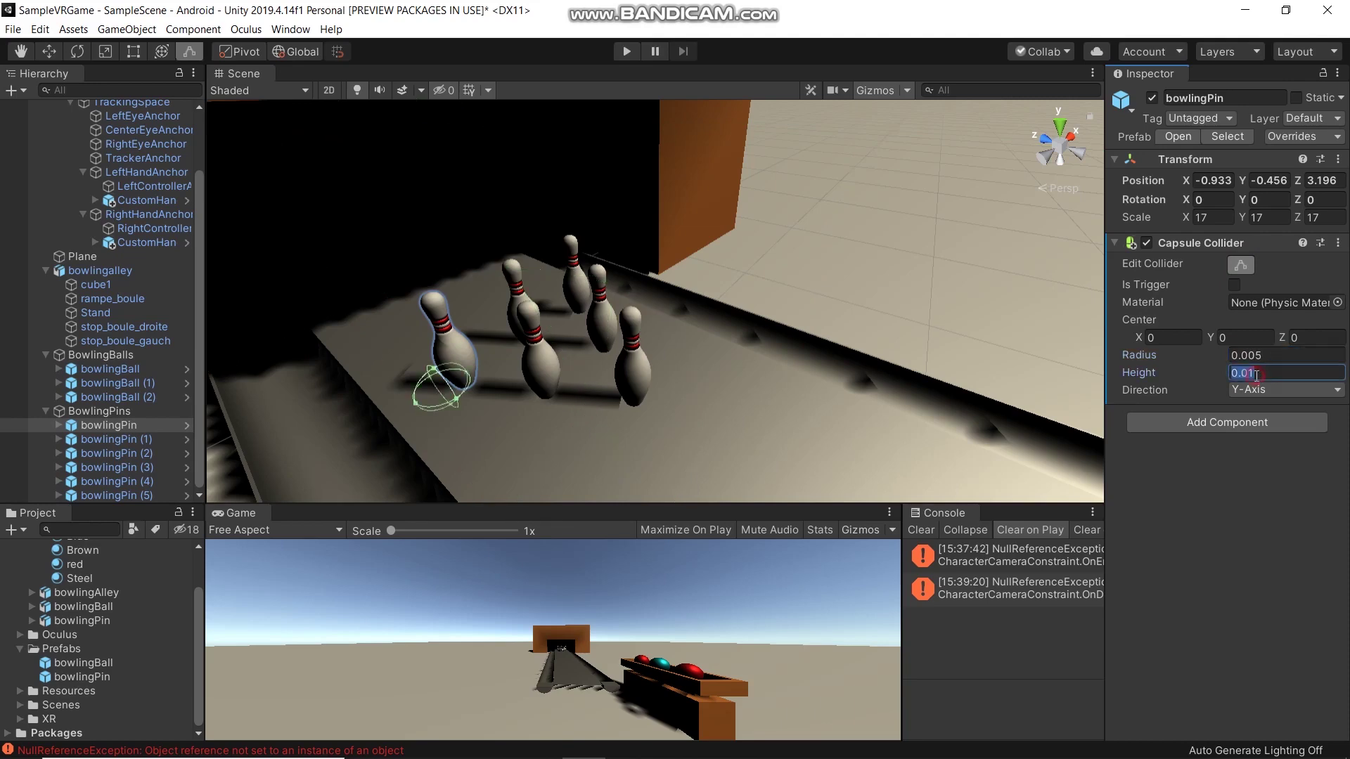
# Step: Stretch the pin's capsule to about 0.026 high with a radius of about 0.0035, and shift its center toward the pin
pyautogui.moveTo(578, 423); pyautogui.dragTo(648, 429, button='middle')
pyautogui.scroll(3, 671, 417)
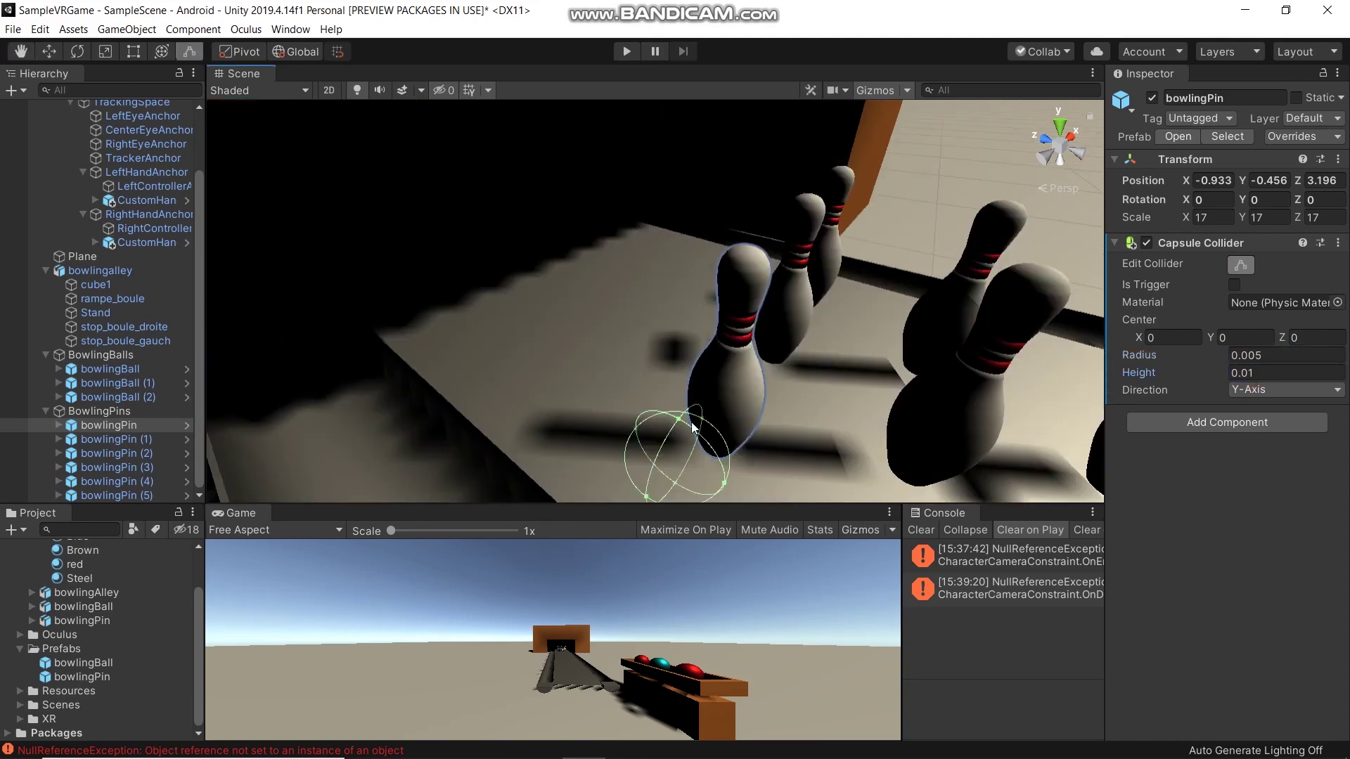
pyautogui.moveTo(790, 422); pyautogui.dragTo(779, 390, button='middle')
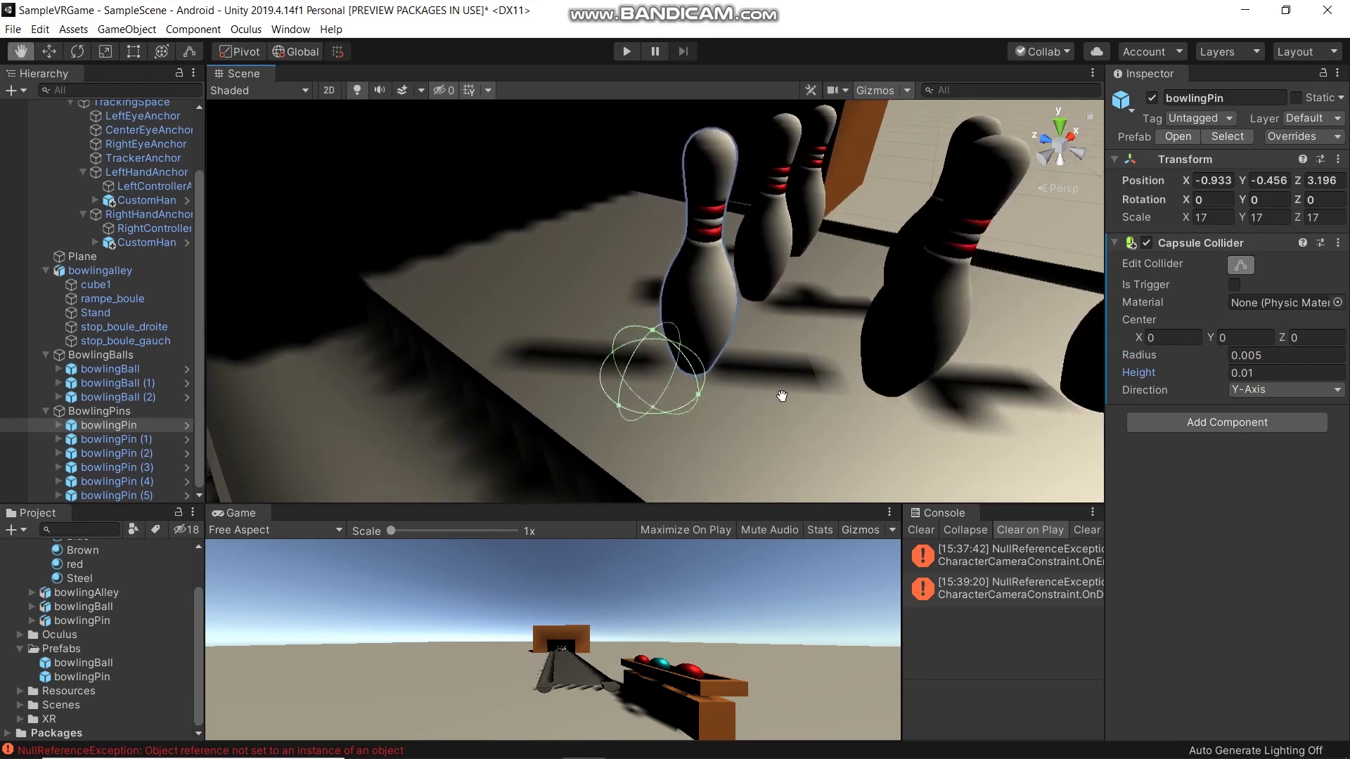
pyautogui.scroll(5, 764, 345)
pyautogui.scroll(-7, 761, 347)
pyautogui.scroll(3, 705, 323)
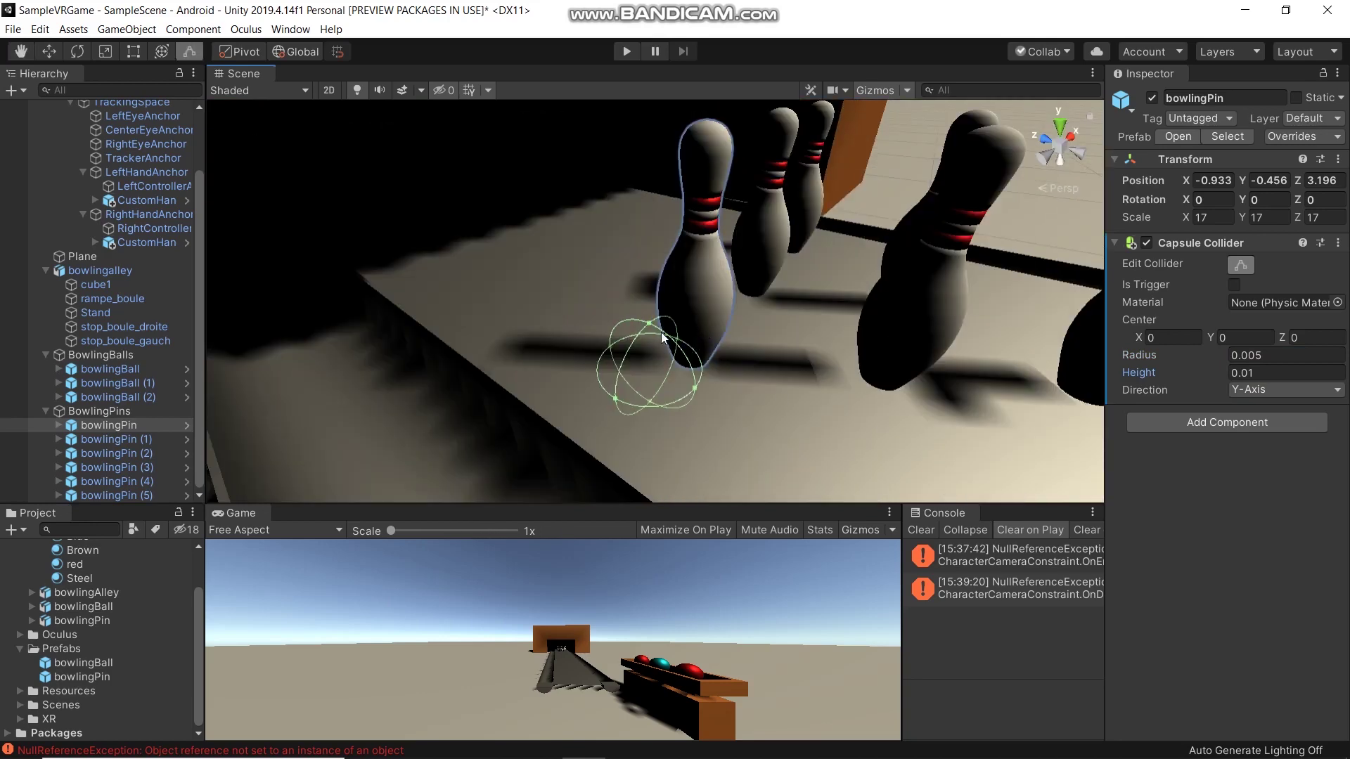
pyautogui.moveTo(648, 322); pyautogui.dragTo(657, 247)
pyautogui.moveTo(1138, 337); pyautogui.dragTo(1153, 338)
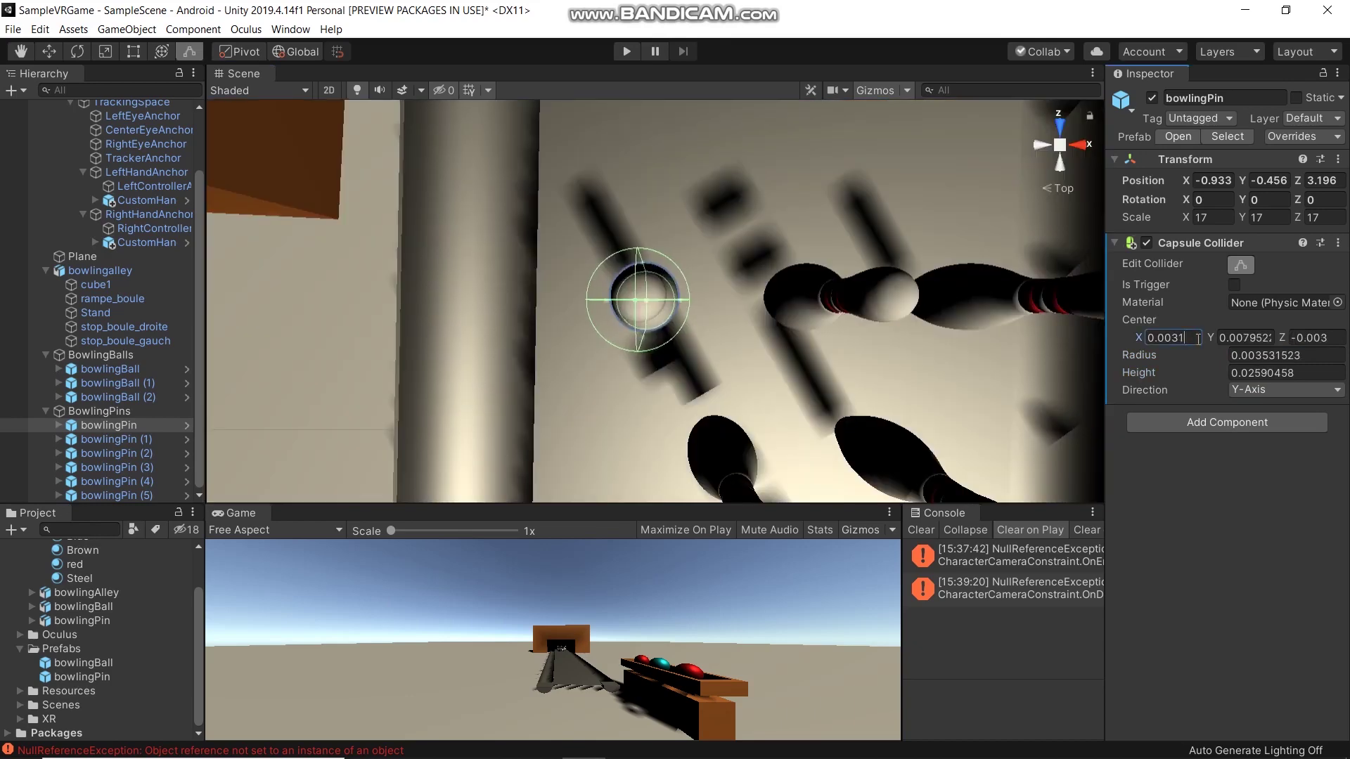
# Step: Fit the capsule to the pin from orthographic views, with center about (0.0032, 0.0103, -0.0028), radius about 0.0033 and height about 0.0212
pyautogui.click(1079, 145)
pyautogui.click(1042, 145)
pyautogui.moveTo(789, 239); pyautogui.dragTo(726, 96, button='middle')
pyautogui.moveTo(597, 365); pyautogui.dragTo(604, 366)
pyautogui.moveTo(604, 368); pyautogui.dragTo(607, 269, button='middle')
pyautogui.moveTo(658, 466); pyautogui.dragTo(659, 390)
pyautogui.moveTo(717, 416); pyautogui.dragTo(720, 466, button='middle')
pyautogui.moveTo(704, 369); pyautogui.dragTo(686, 403, button='middle')
pyautogui.moveTo(695, 298); pyautogui.dragTo(696, 298)
pyautogui.click(1042, 144)
pyautogui.moveTo(911, 394); pyautogui.dragTo(788, 419, button='middle')
pyautogui.moveTo(664, 327); pyautogui.dragTo(709, 328)
pyautogui.click(1042, 145)
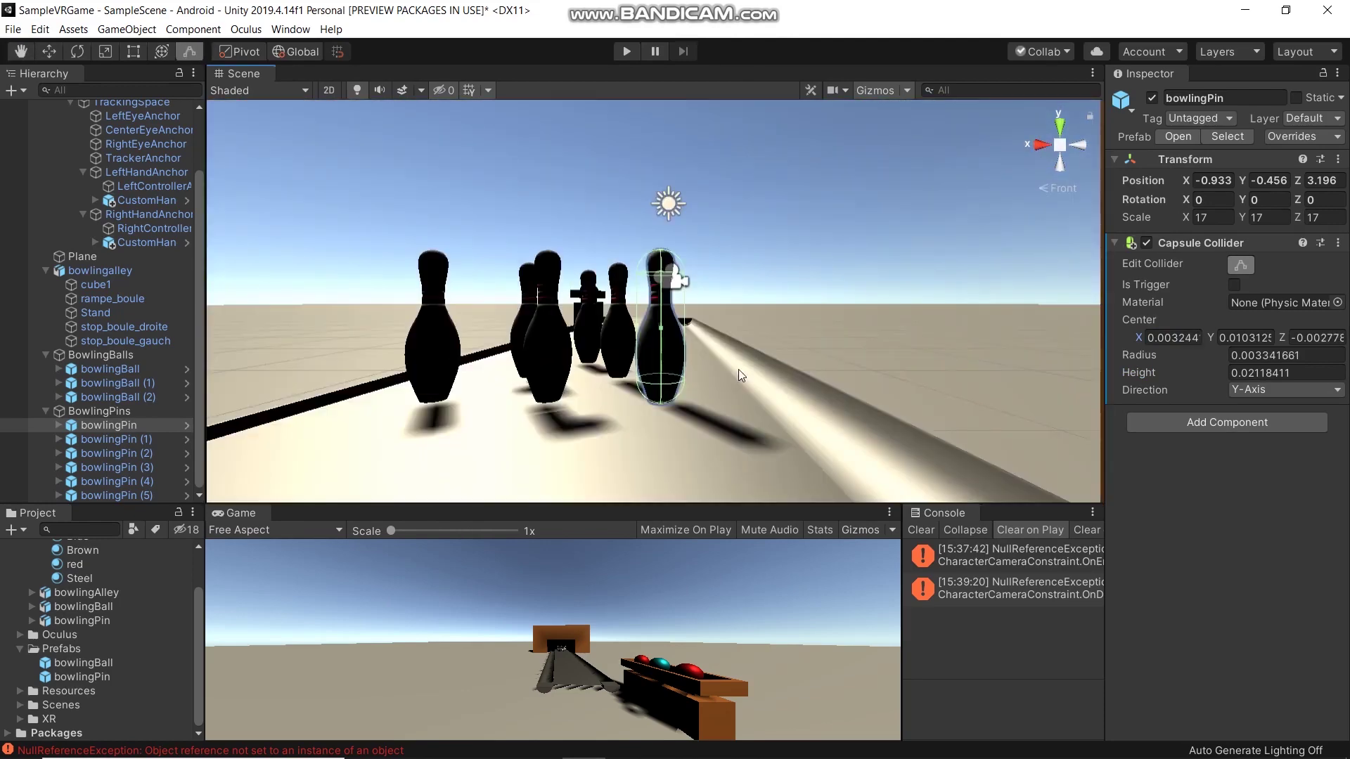
# Step: Apply the first pin's Capsule Collider override to the bowlingPin prefab
pyautogui.click(1059, 127)
pyautogui.keyDown('alt'); pyautogui.moveTo(563, 485); pyautogui.dragTo(640, 420); pyautogui.keyUp('alt')
pyautogui.scroll(-3, 619, 403)
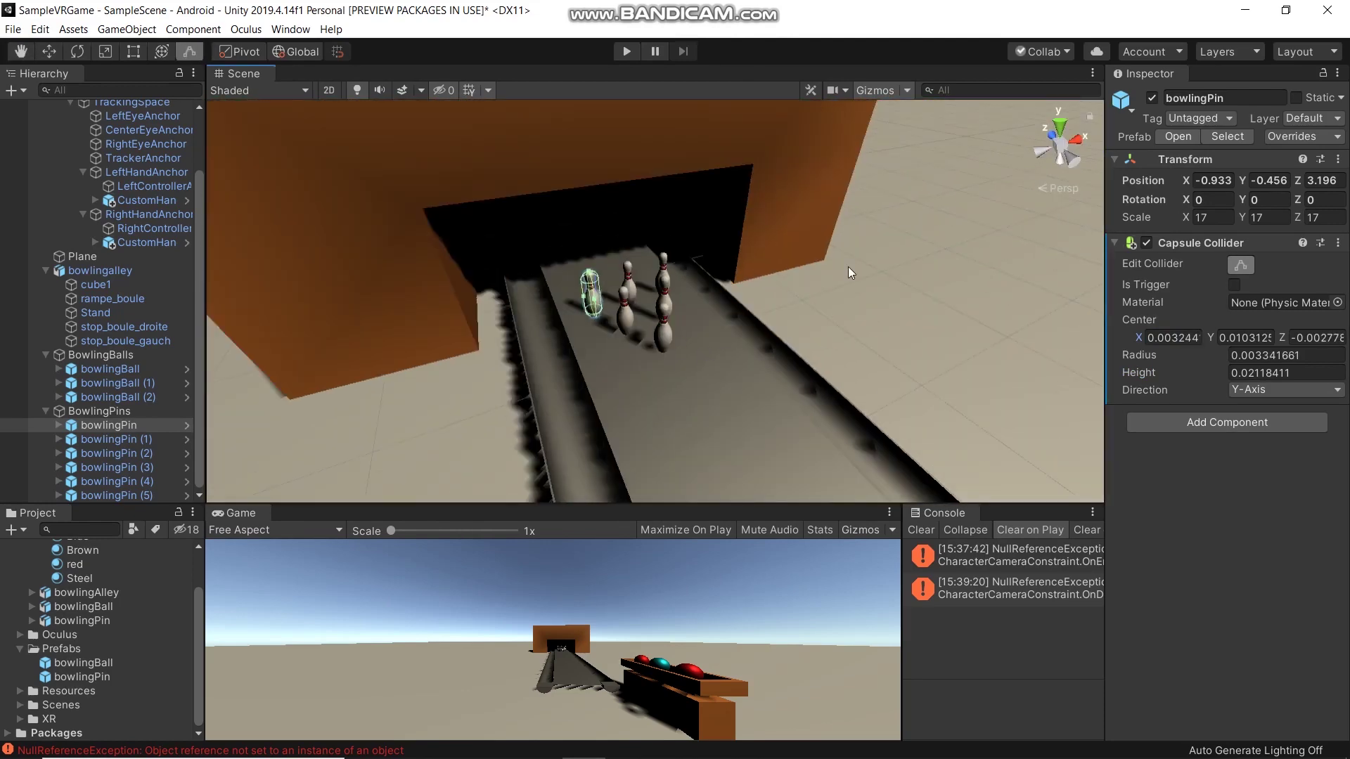
pyautogui.moveTo(848, 267); pyautogui.dragTo(898, 309, button='middle')
pyautogui.scroll(3, 834, 432)
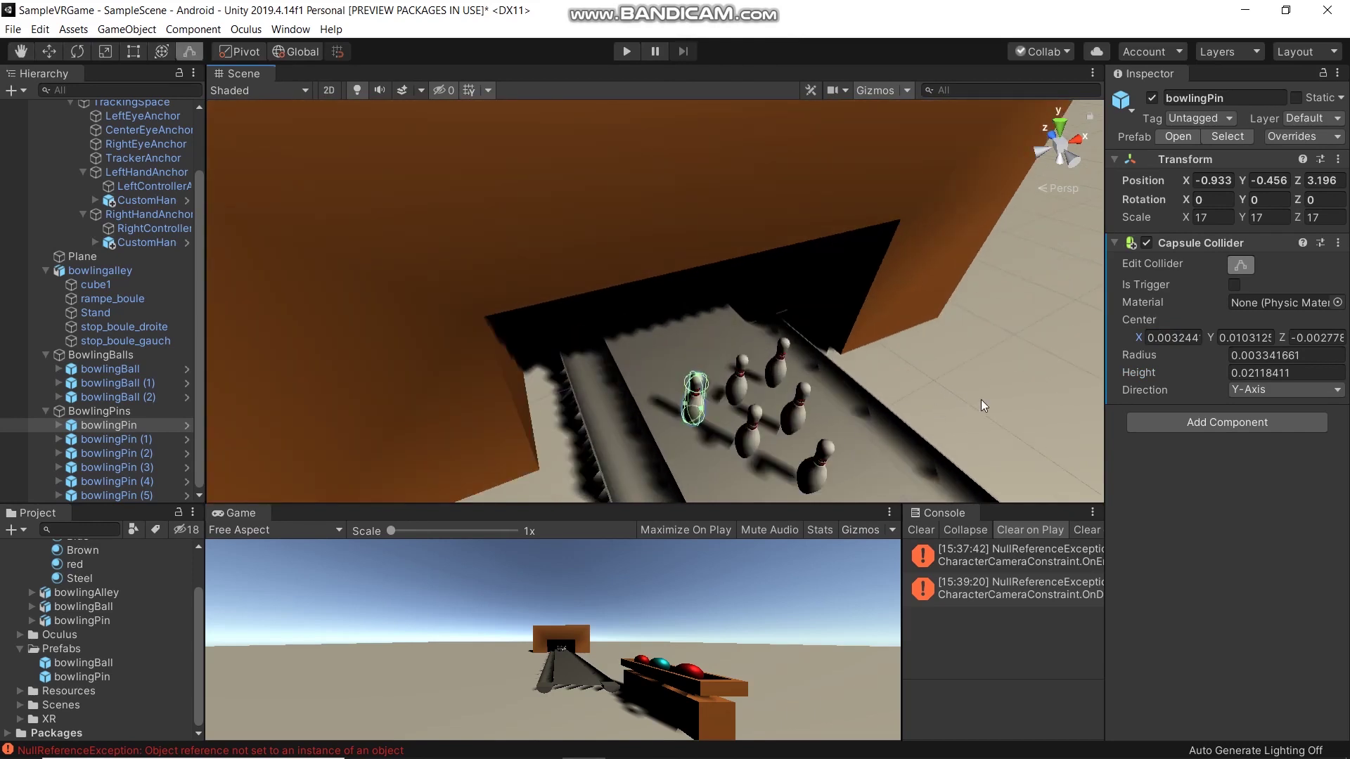
pyautogui.click(1285, 137)
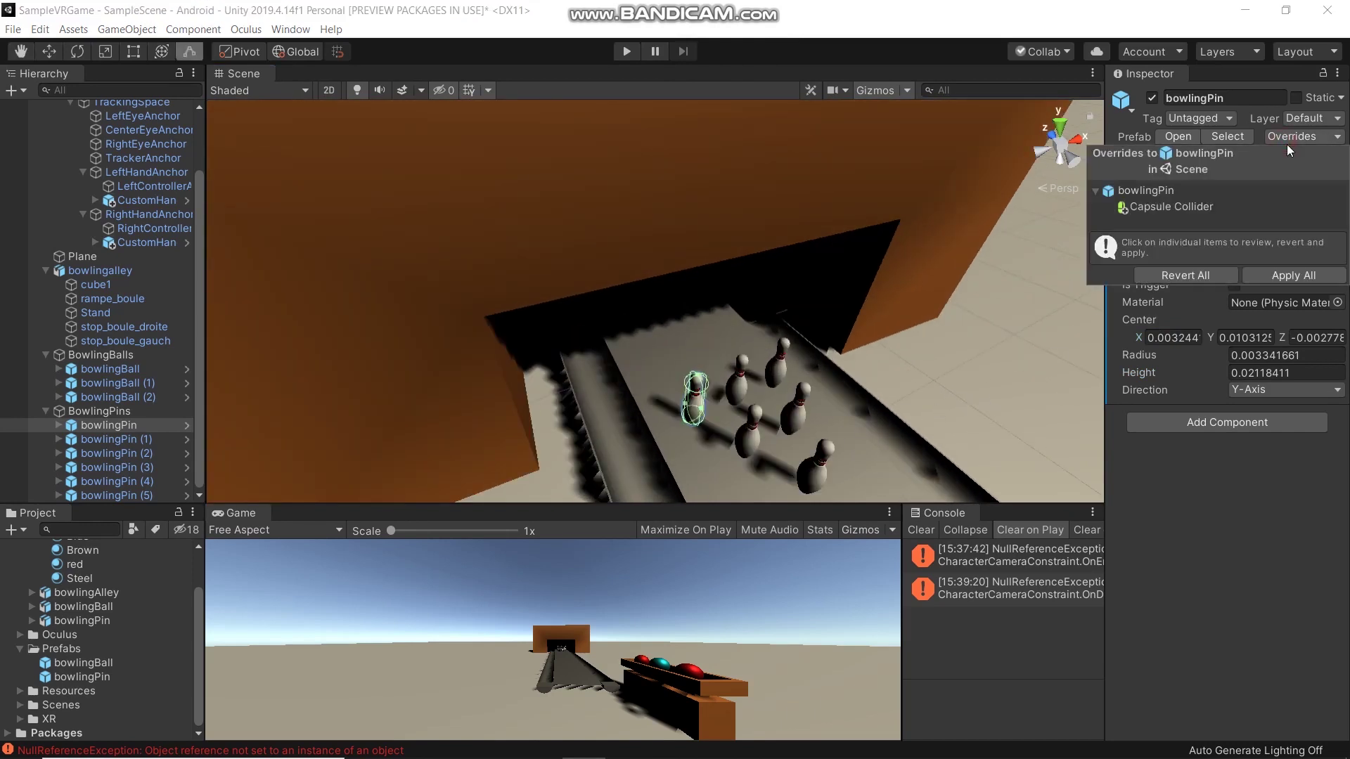
pyautogui.click(1205, 209)
pyautogui.click(1274, 276)
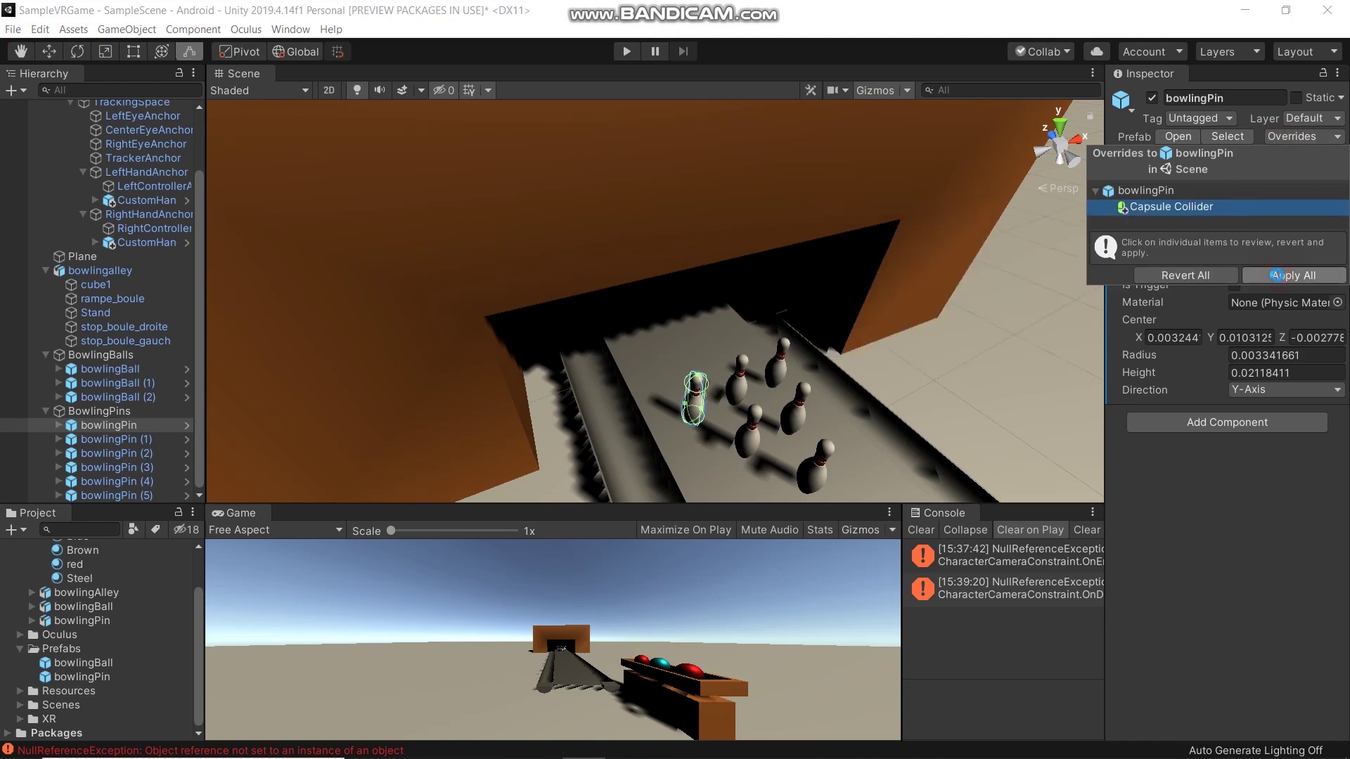
# Step: Check the Capsule Collider on the other pins and across the whole BowlingPins group
pyautogui.click(158, 441)
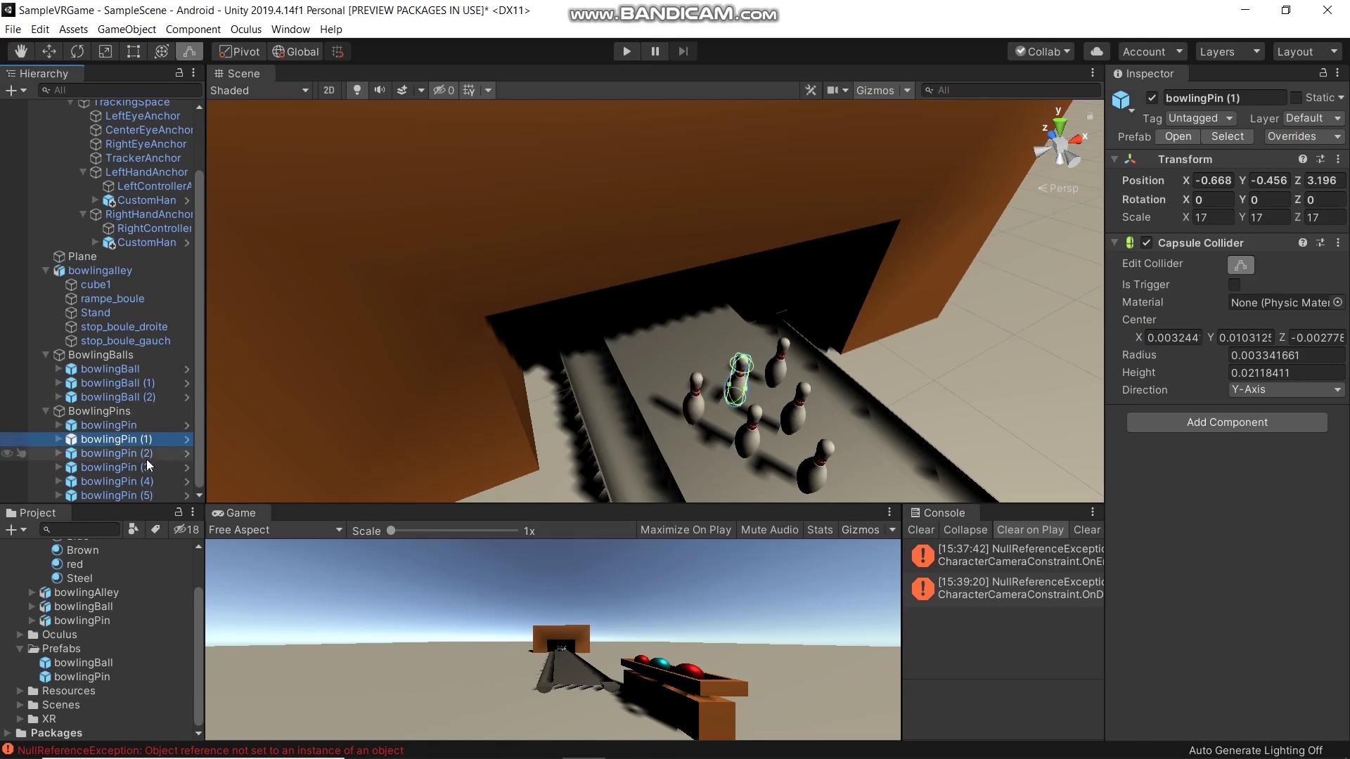
pyautogui.click(147, 455)
pyautogui.doubleClick(137, 481)
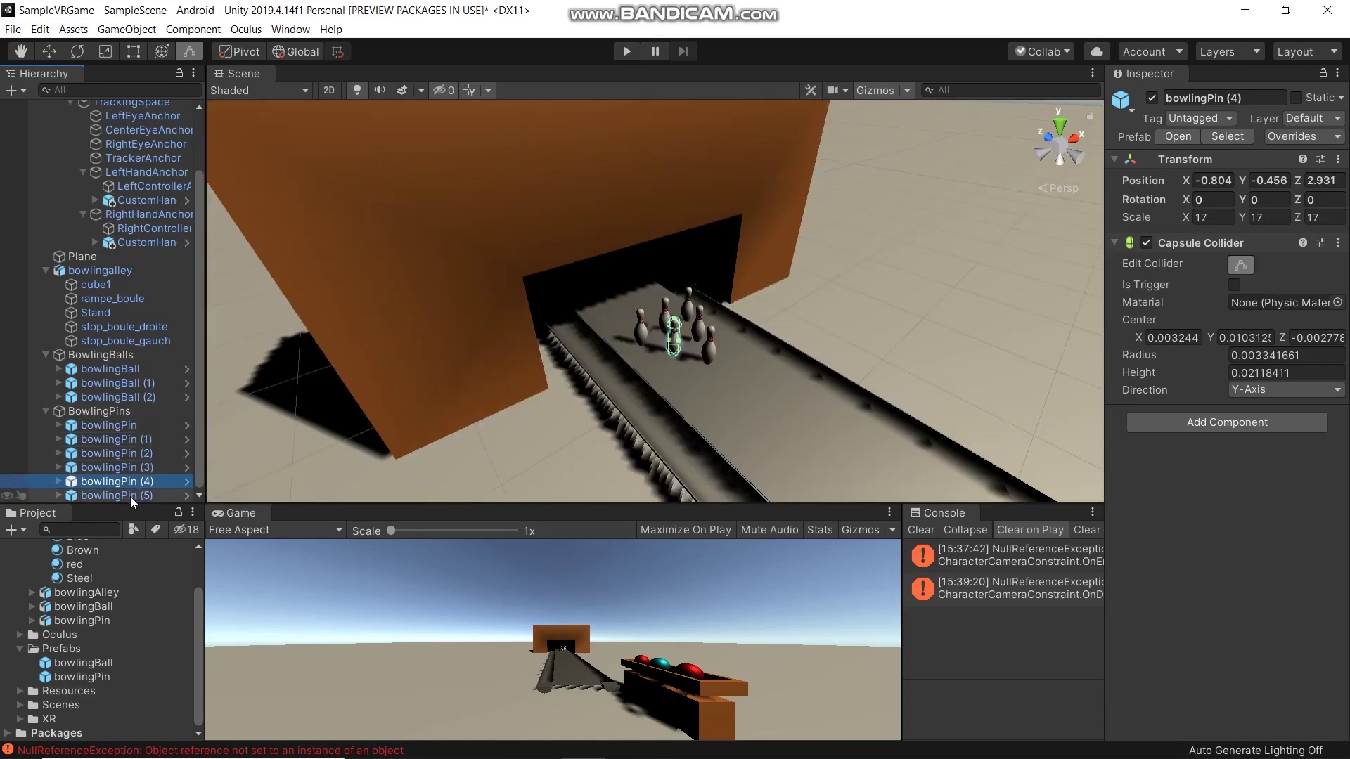
pyautogui.click(129, 497)
pyautogui.click(149, 467)
pyautogui.click(149, 427)
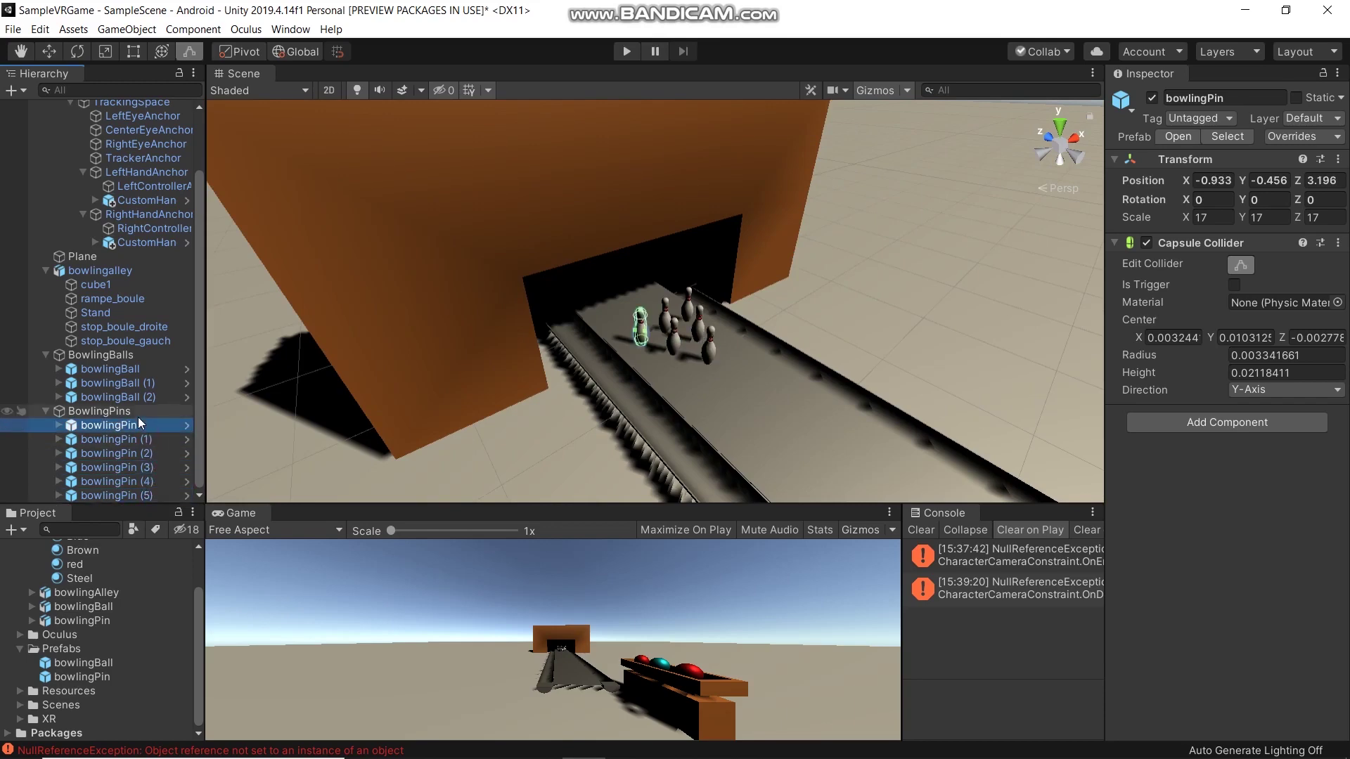
pyautogui.click(45, 411)
pyautogui.click(98, 486)
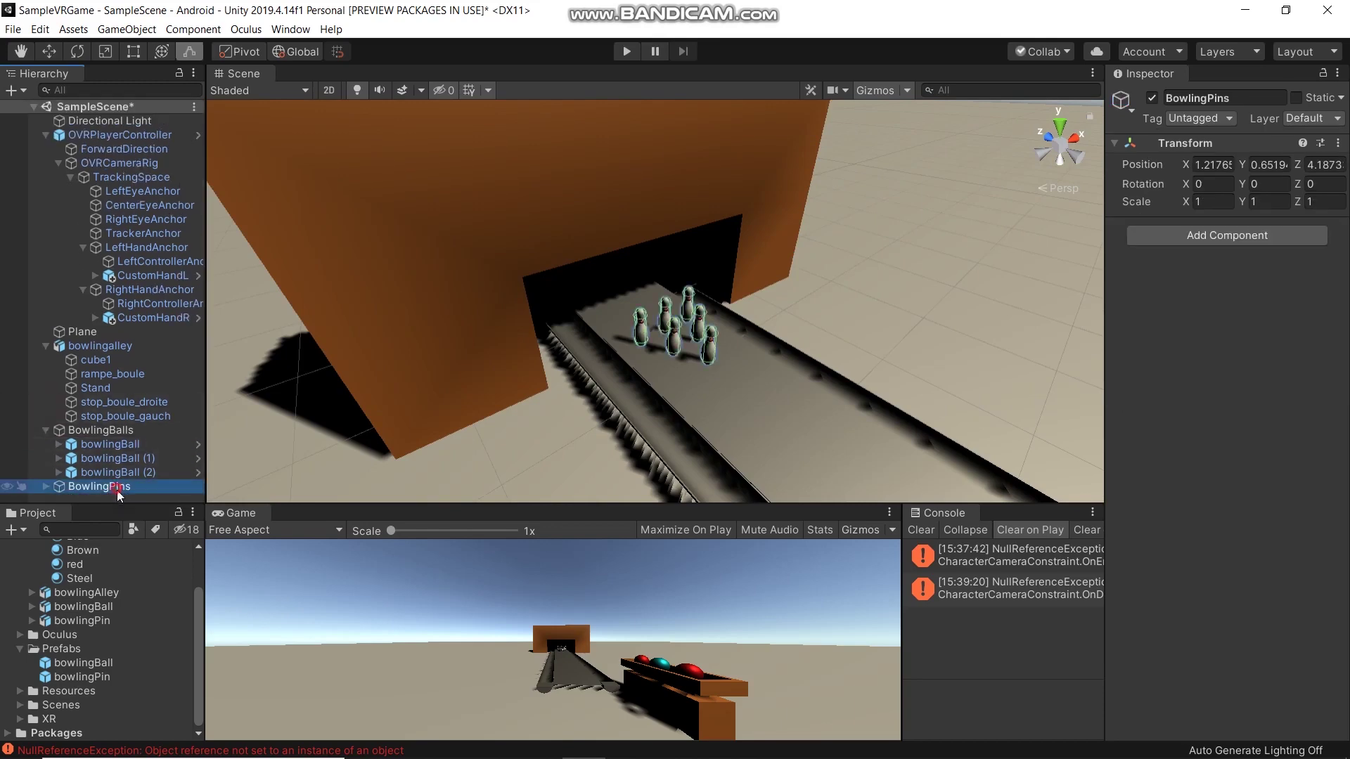
pyautogui.press('w')
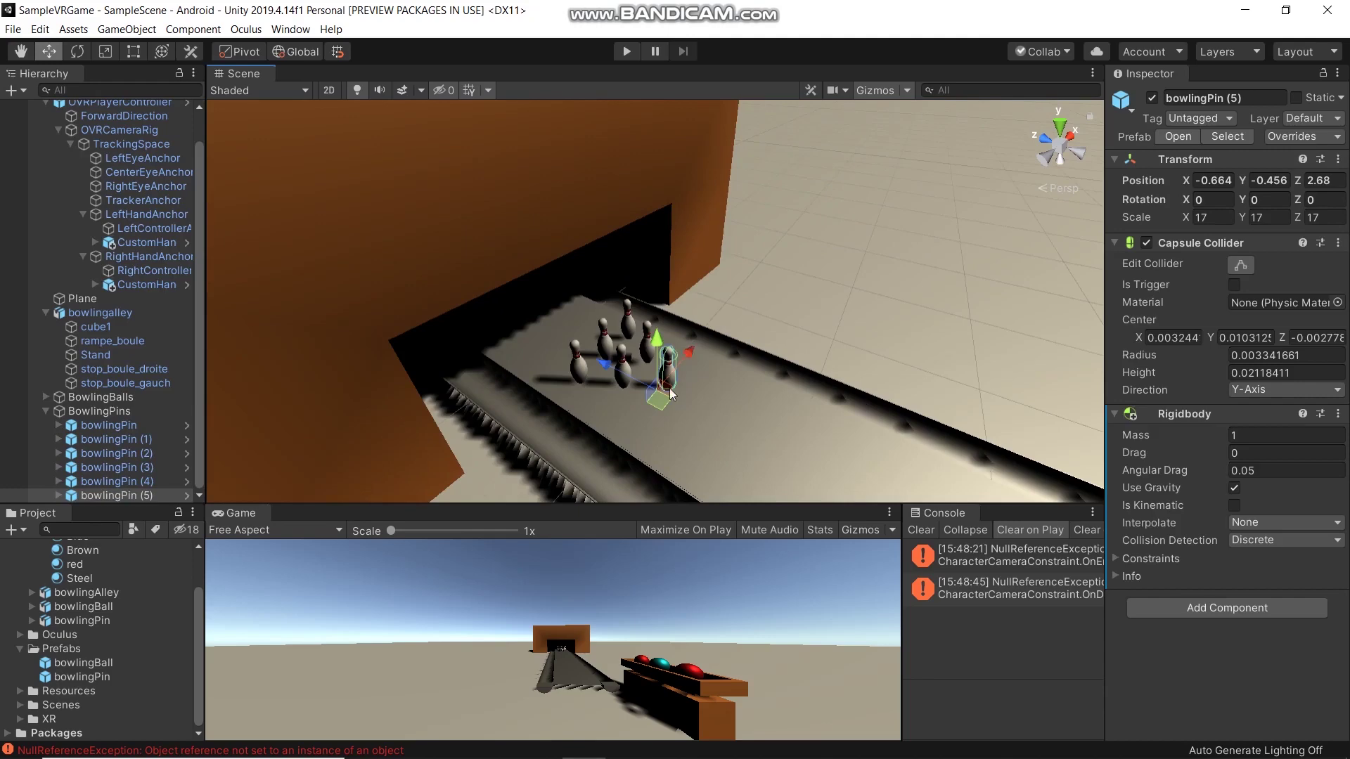
# Step: Add a Rigidbody component to the first bowlingPin and apply the override to its prefab
pyautogui.scroll(3, 670, 399)
pyautogui.moveTo(767, 408); pyautogui.dragTo(802, 325, button='middle')
pyautogui.click(102, 423)
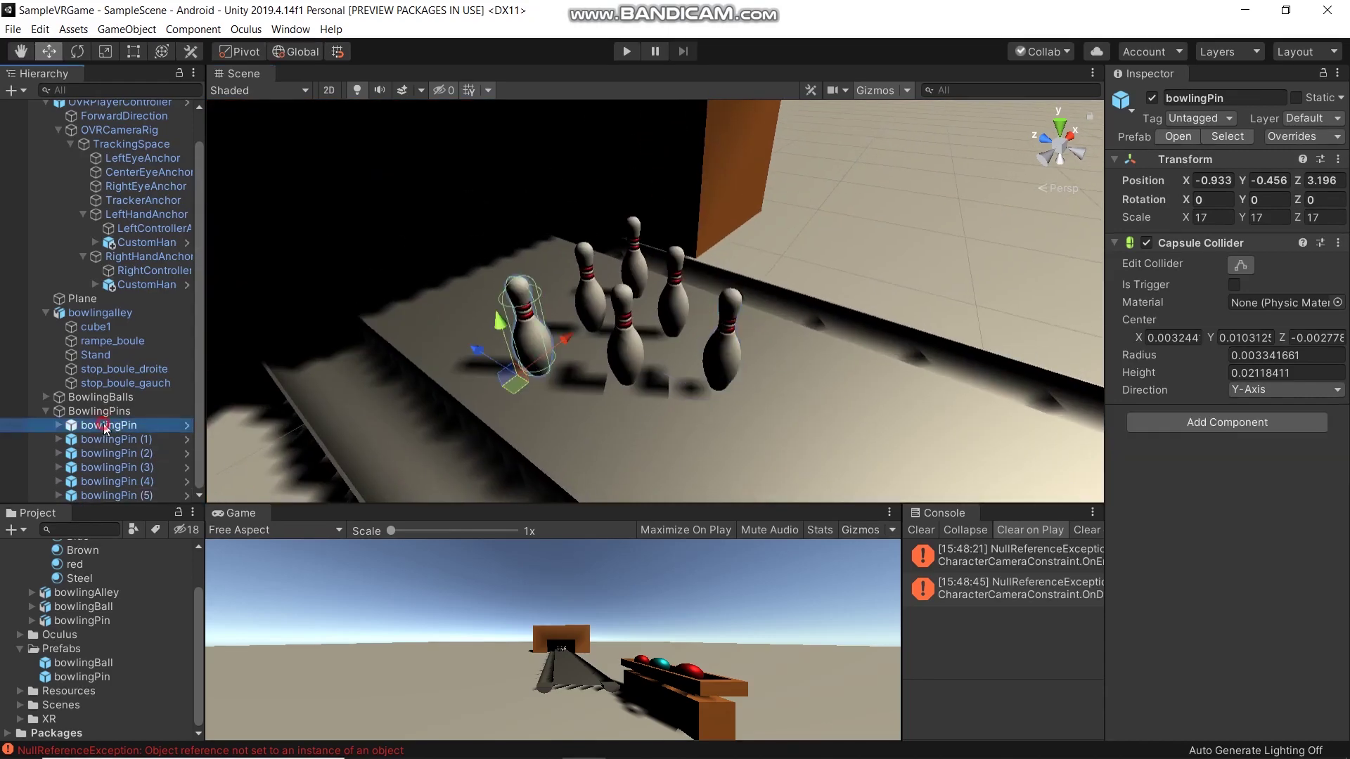
pyautogui.click(1240, 423)
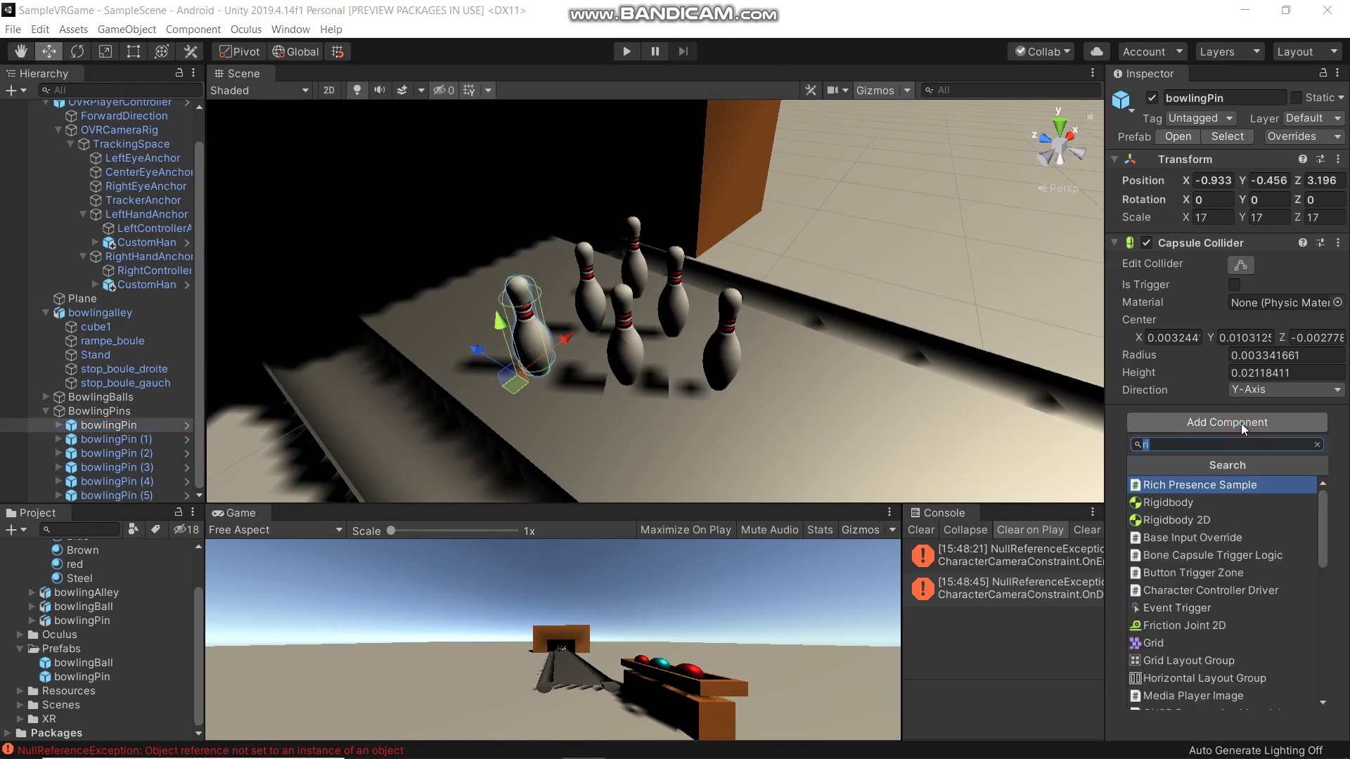
pyautogui.click(1194, 501)
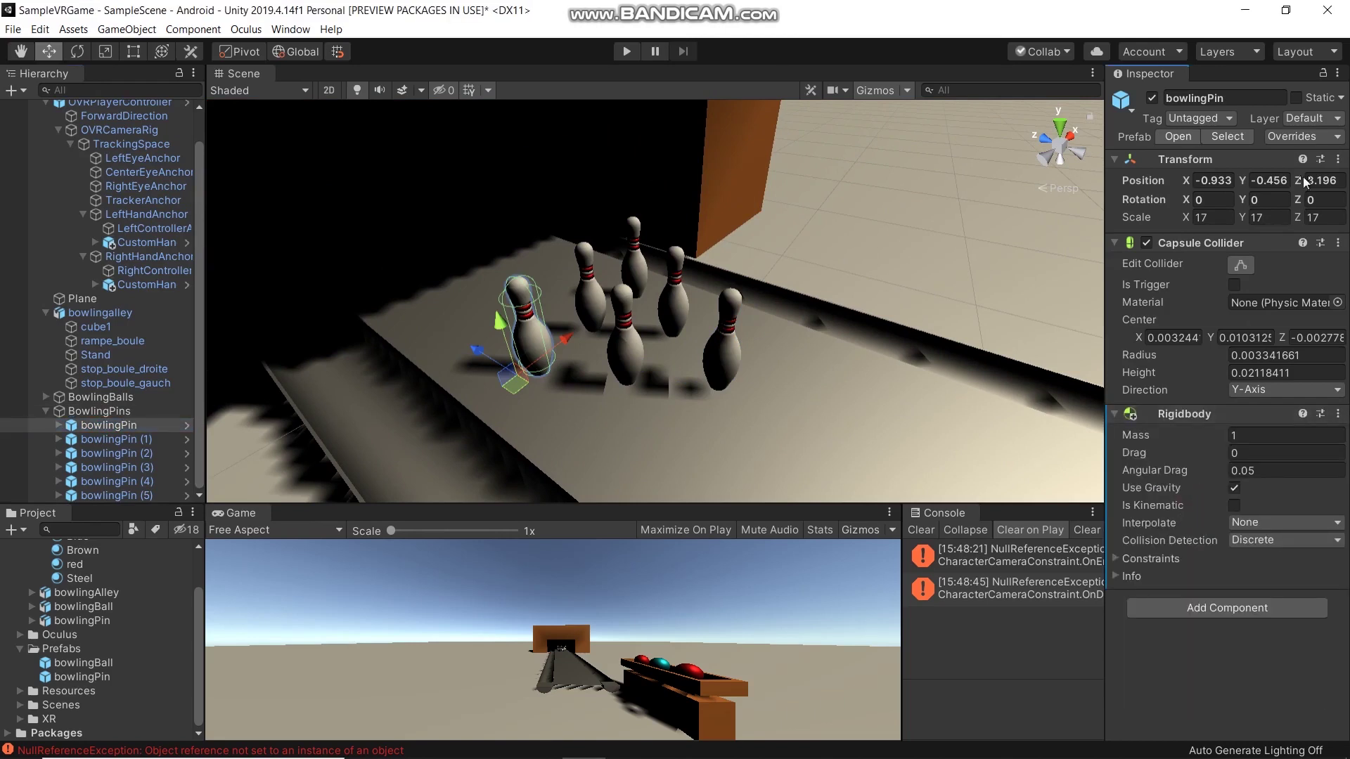
pyautogui.click(1301, 136)
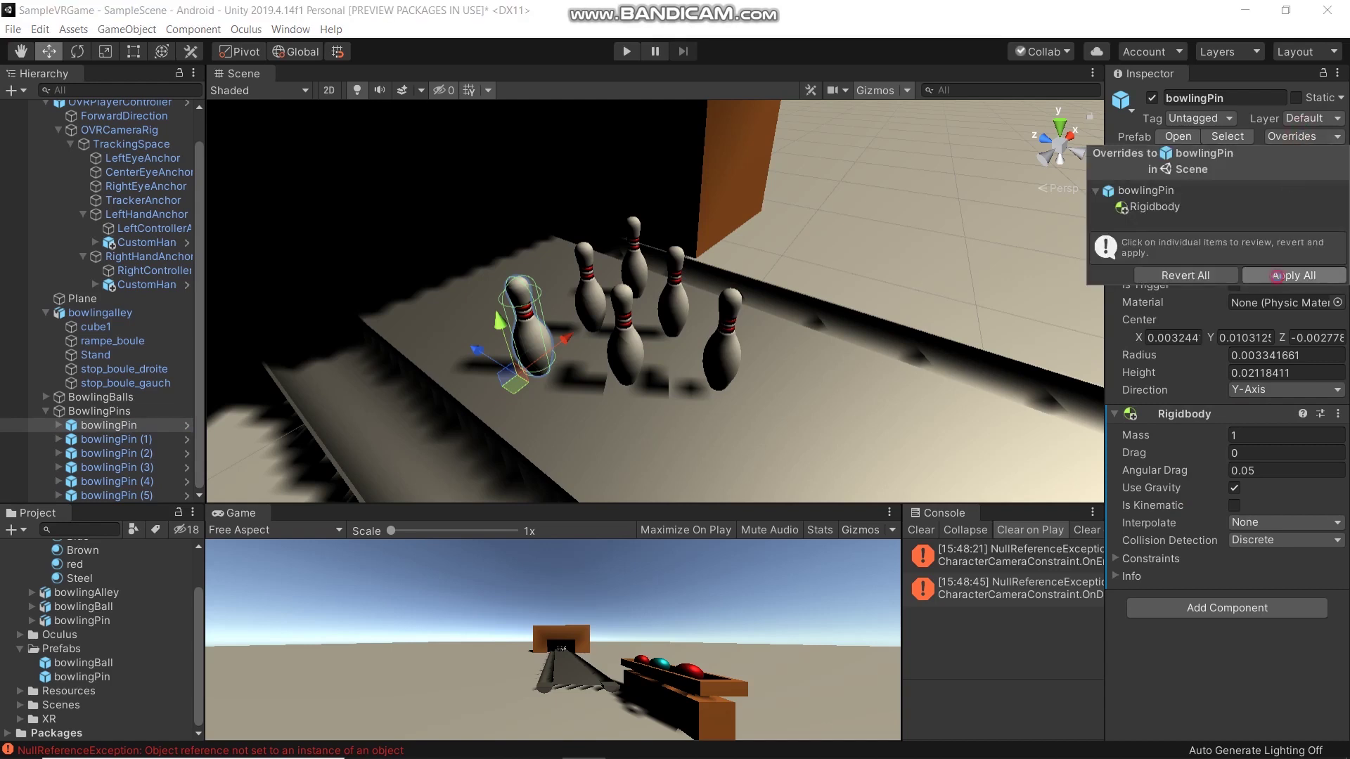
pyautogui.click(1277, 276)
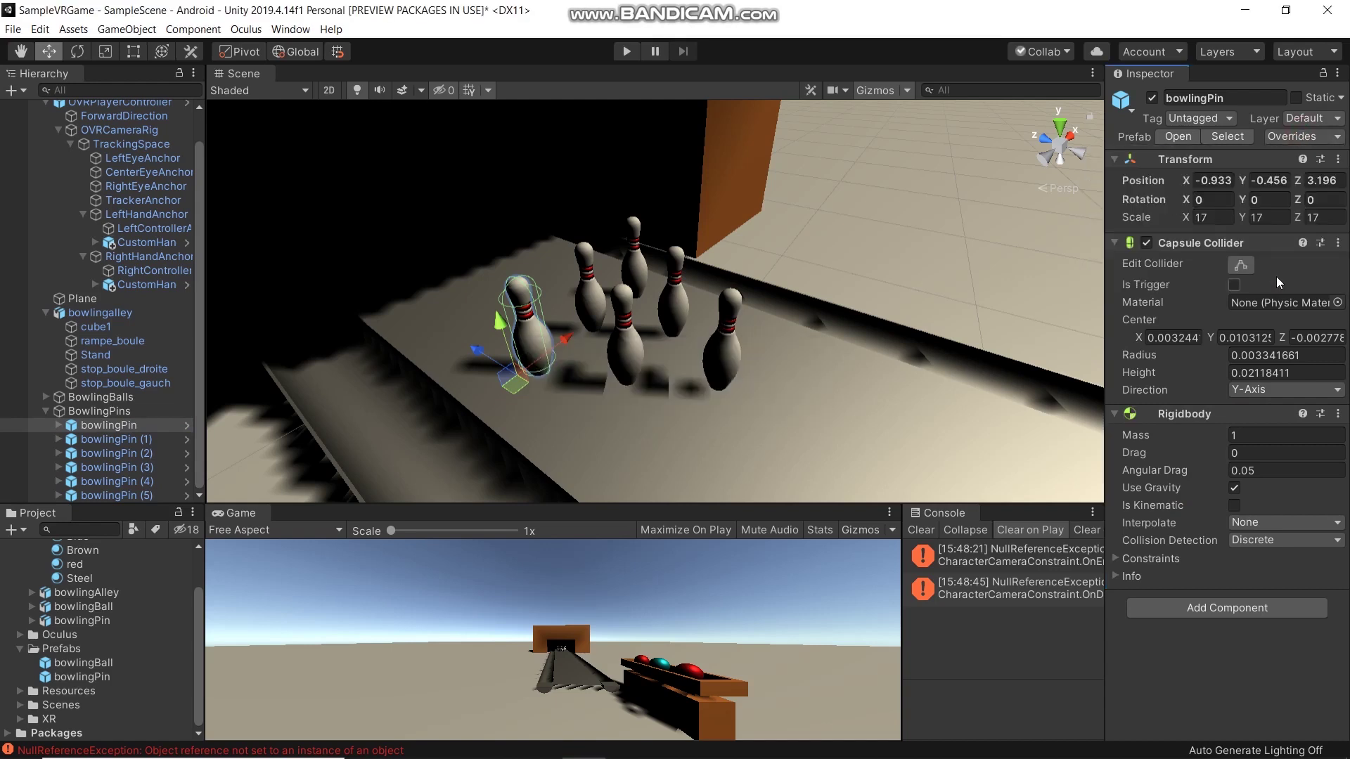
# Step: Examine the remaining pins for the Rigidbody component and view the whole BowlingPins group on the lane
pyautogui.click(133, 440)
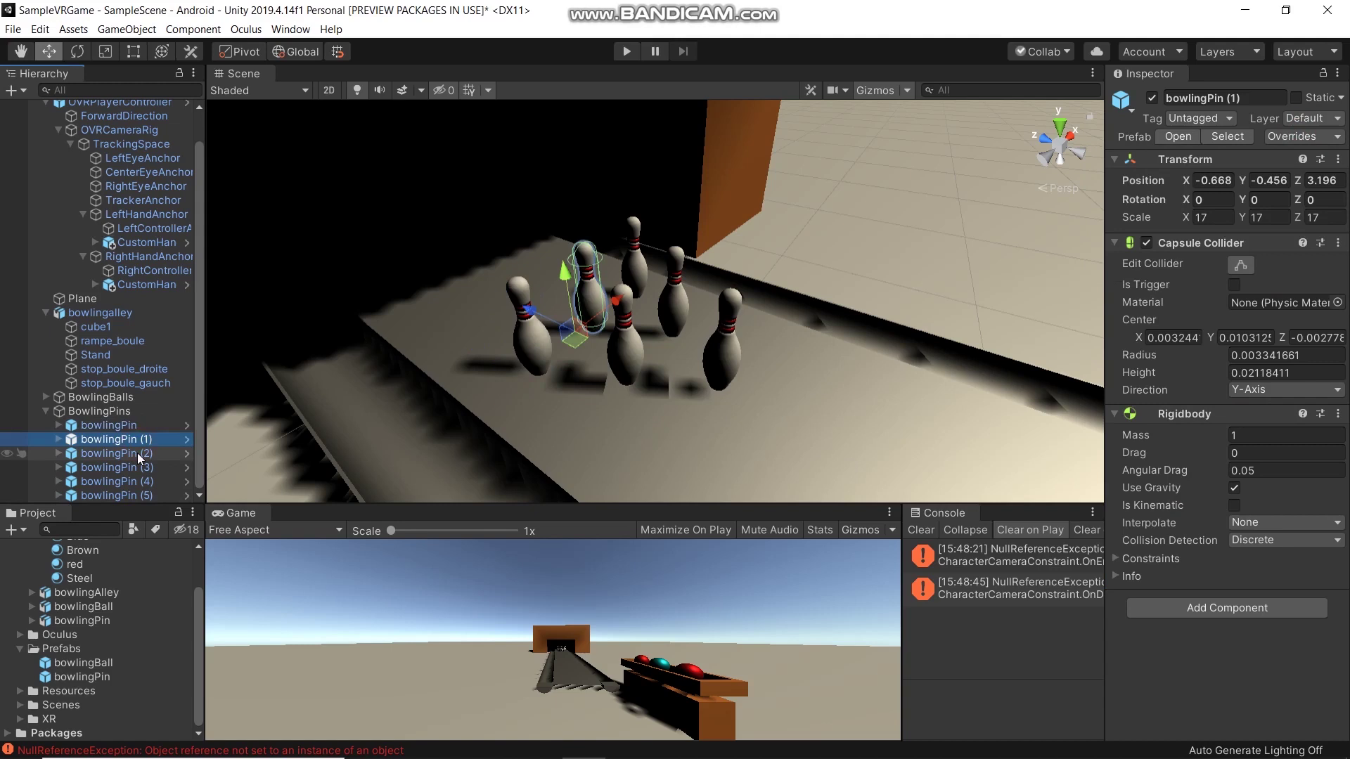
pyautogui.click(139, 455)
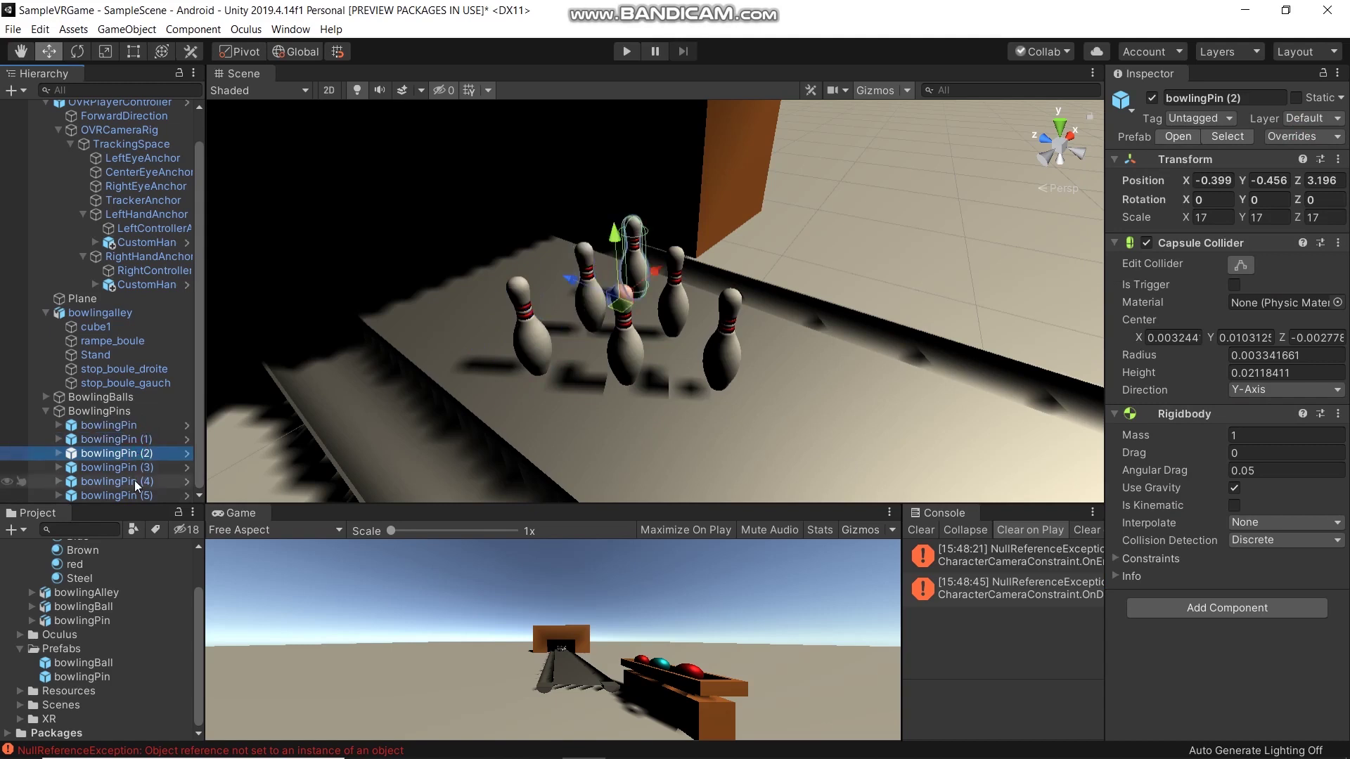
pyautogui.click(139, 469)
pyautogui.click(132, 482)
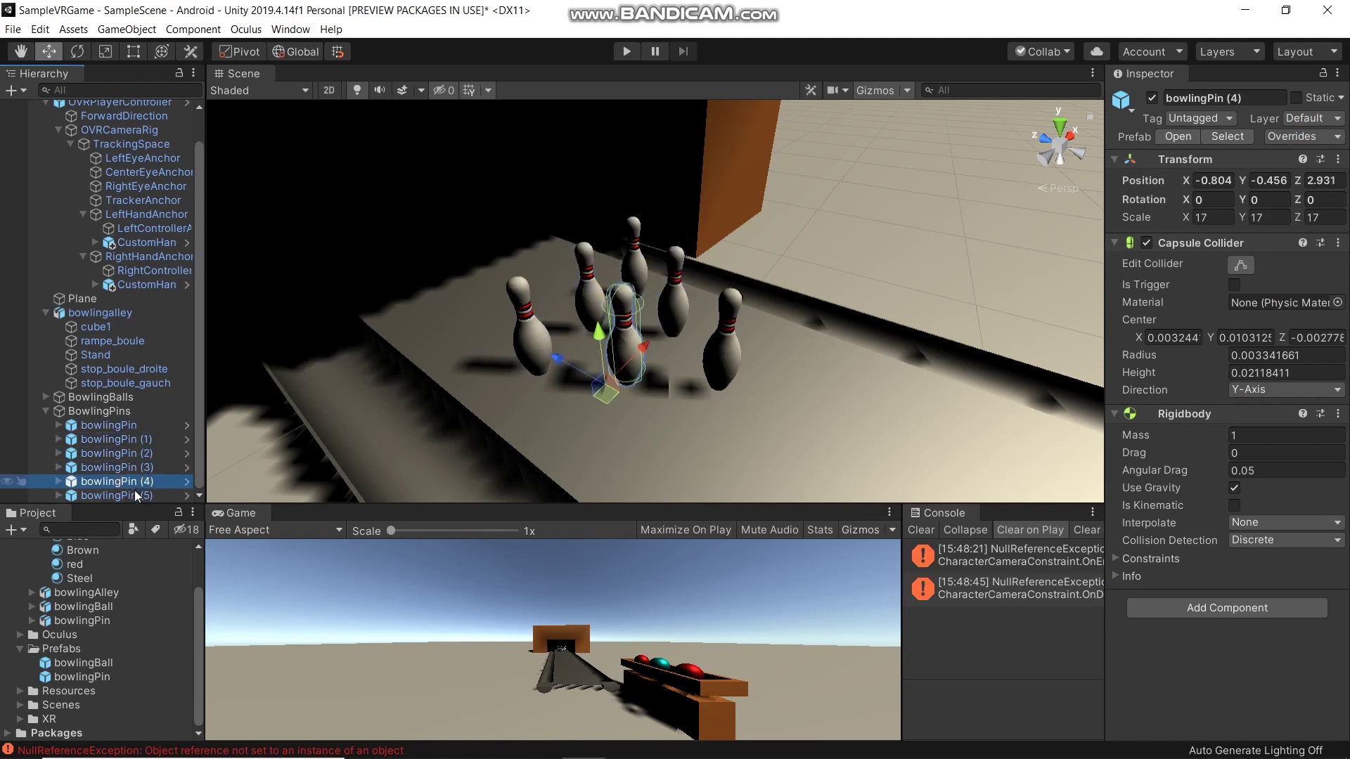
pyautogui.click(138, 470)
pyautogui.click(138, 440)
pyautogui.click(99, 412)
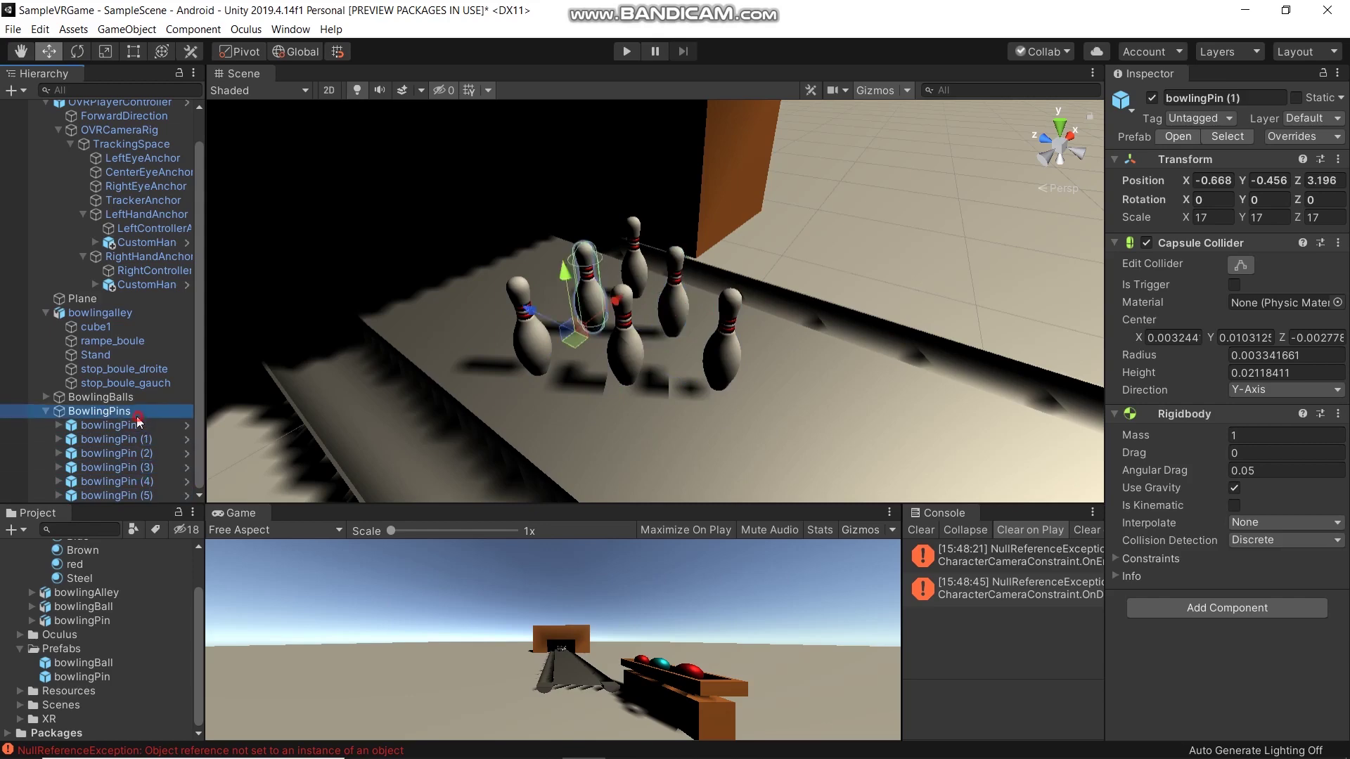
pyautogui.press('f')
pyautogui.moveTo(889, 281); pyautogui.dragTo(749, 286, button='middle')
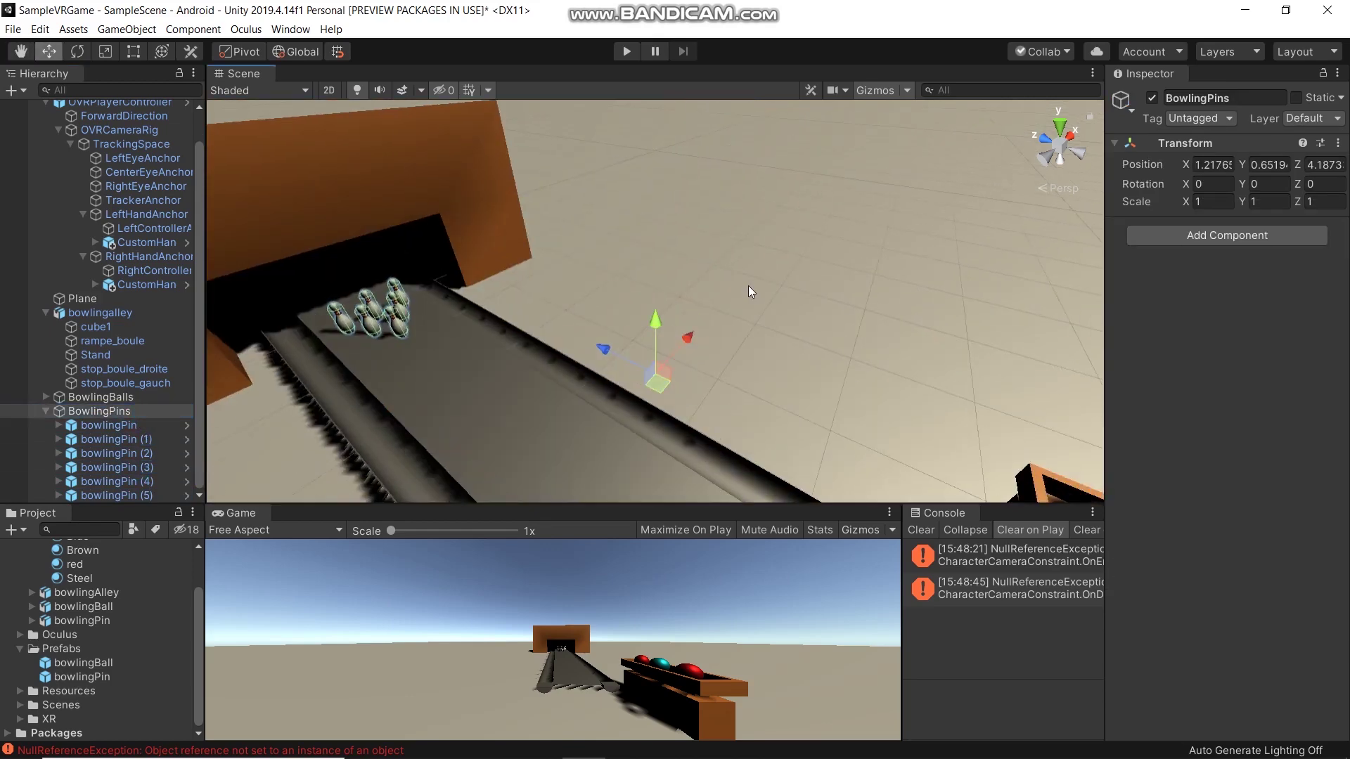
pyautogui.scroll(-3, 749, 285)
pyautogui.press('f')
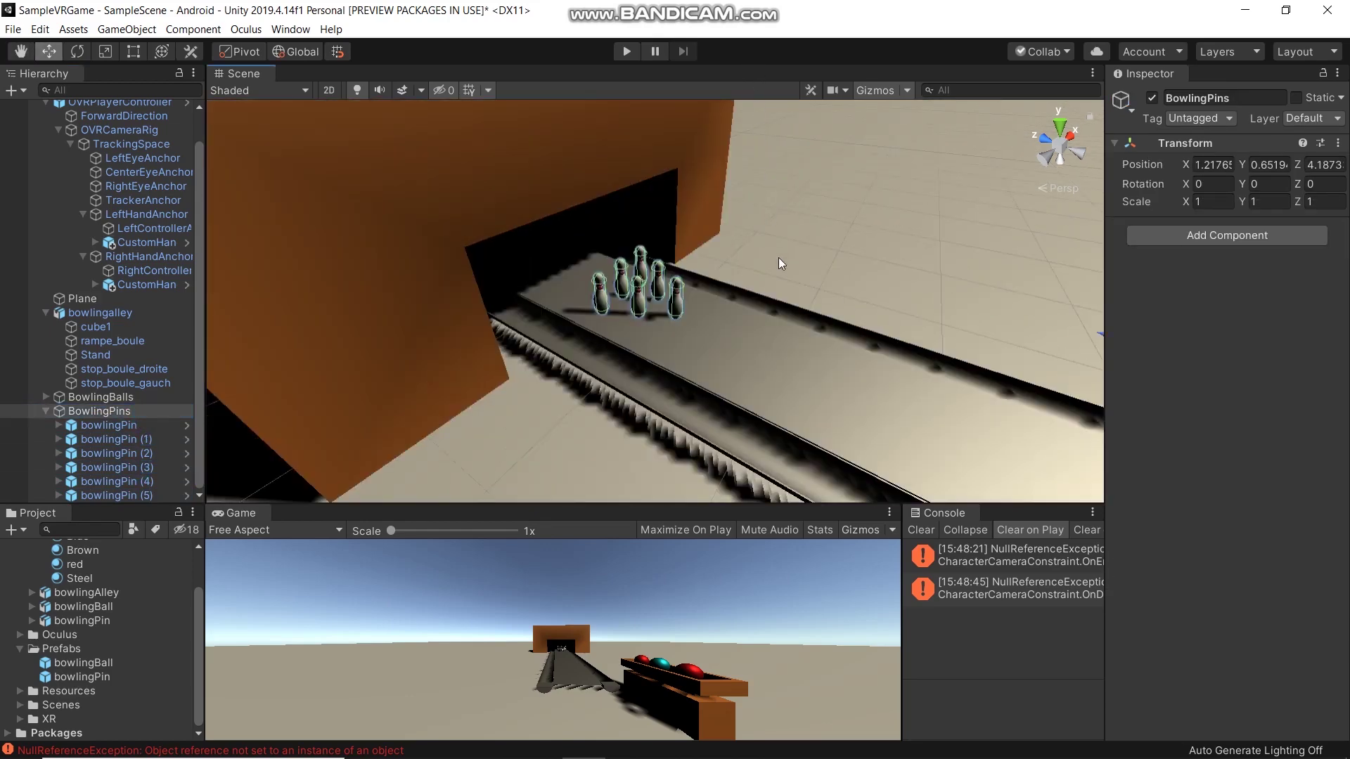
pyautogui.scroll(3, 702, 315)
pyautogui.moveTo(816, 184); pyautogui.dragTo(784, 245, button='middle')
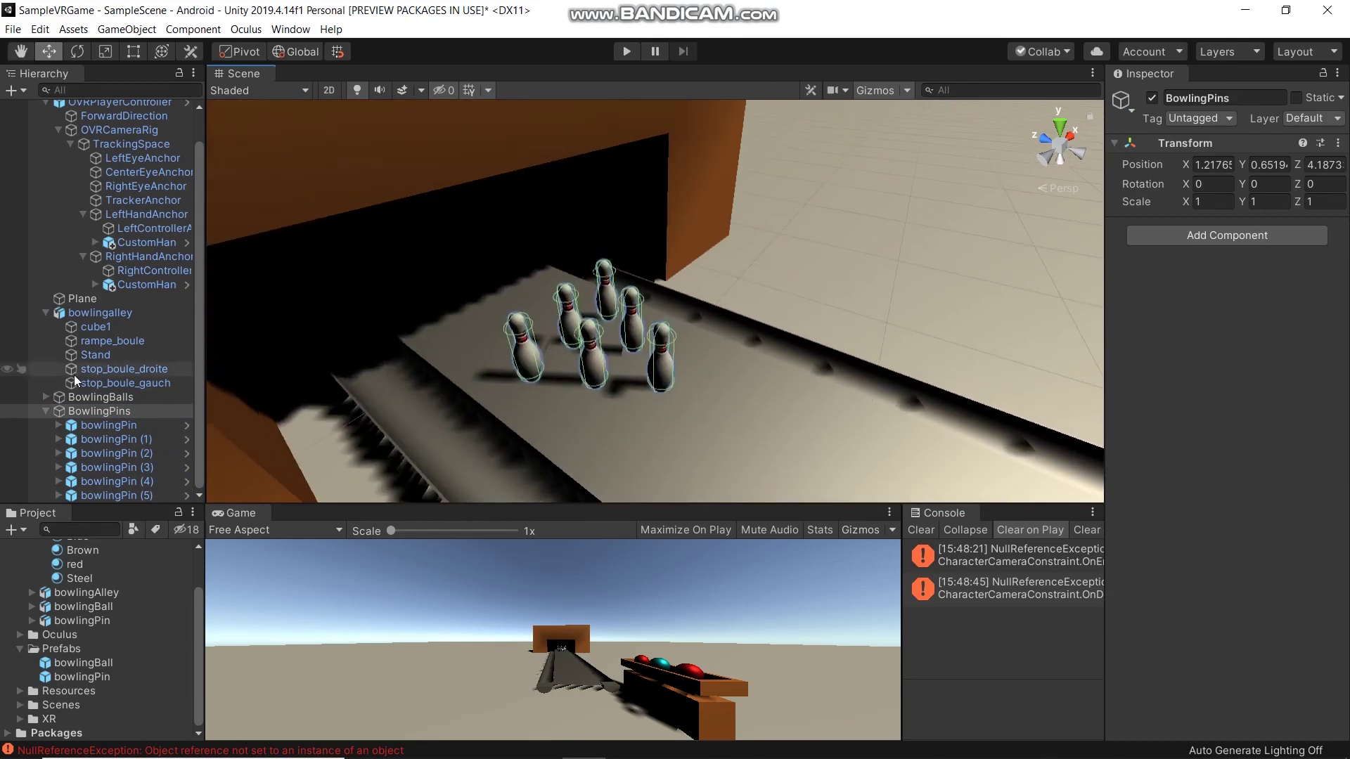
# Step: Add the OVR Grabbable script to the first bowlingPin and apply the override to its prefab
pyautogui.click(108, 426)
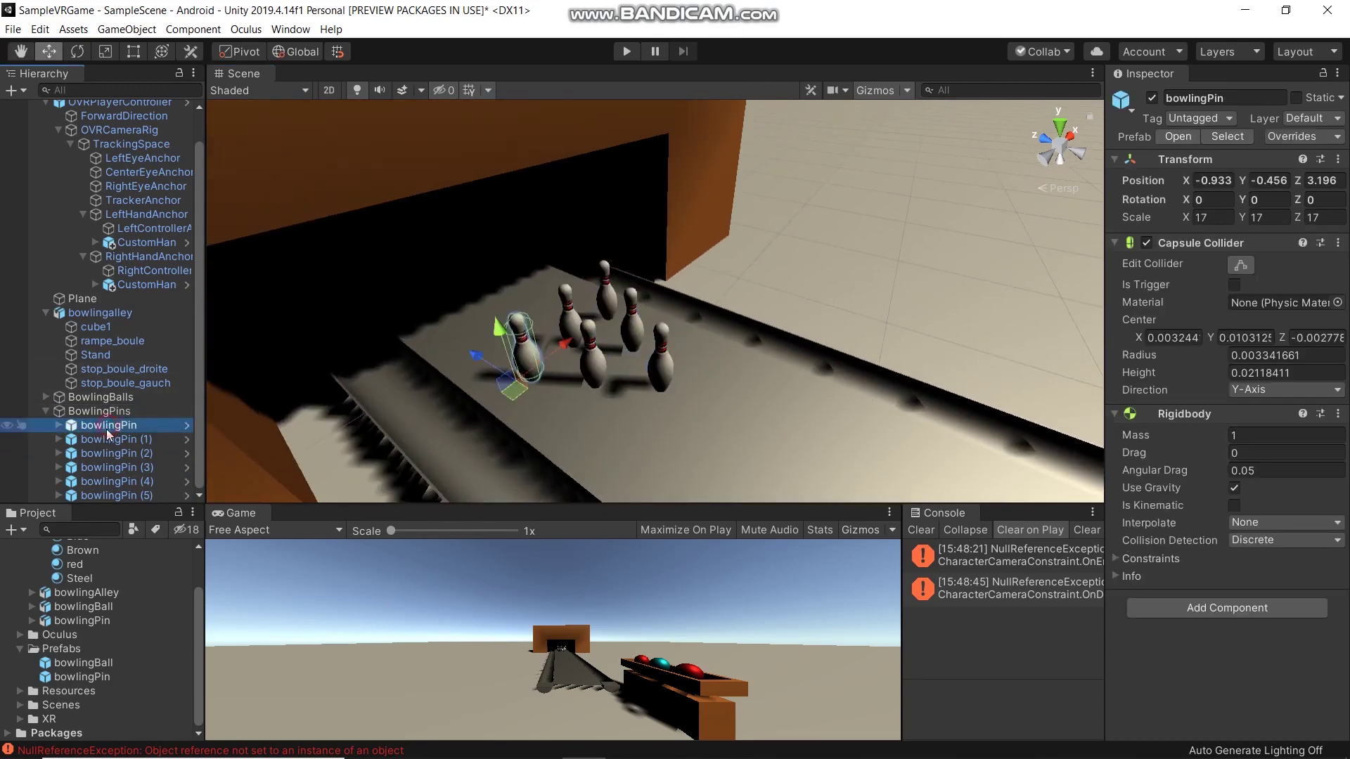
pyautogui.click(1215, 609)
pyautogui.write('ov')
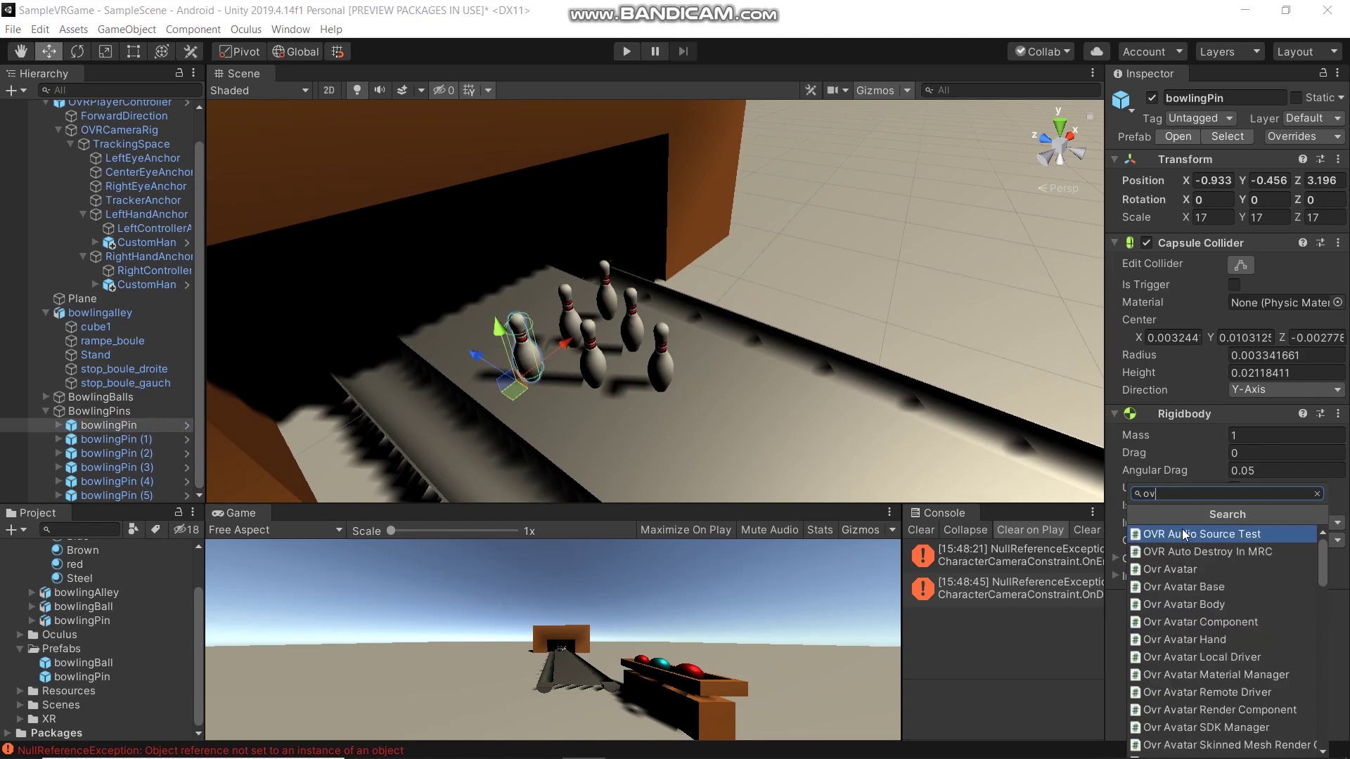
pyautogui.write('r grab')
pyautogui.click(1201, 539)
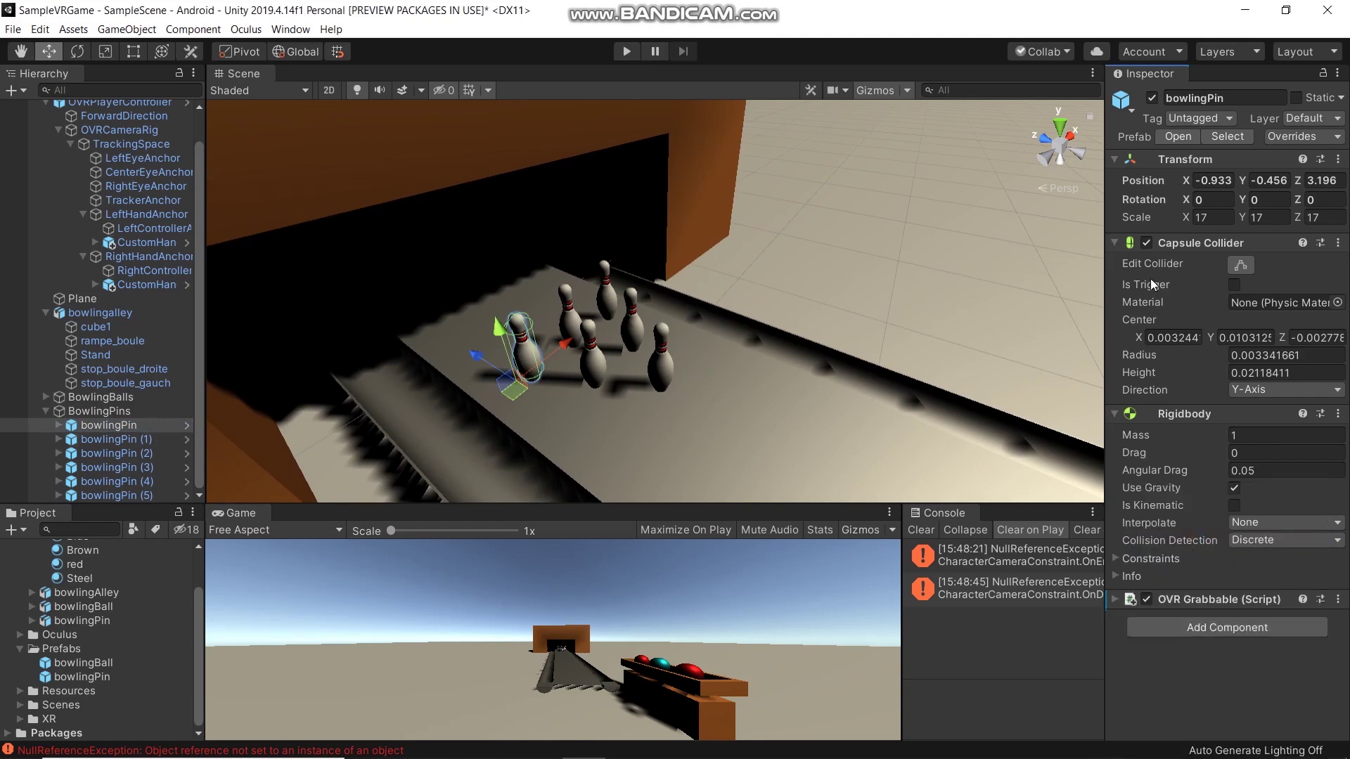
pyautogui.click(1306, 135)
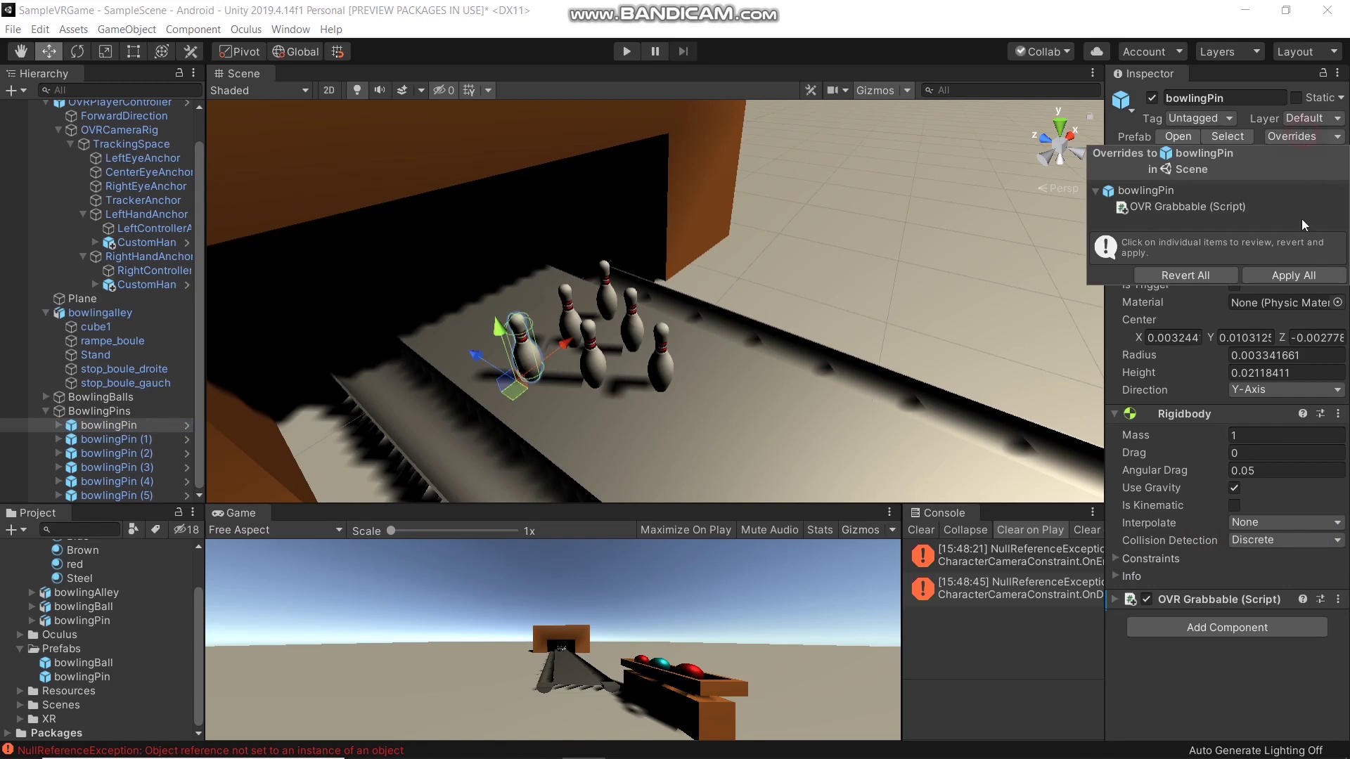
pyautogui.click(1303, 278)
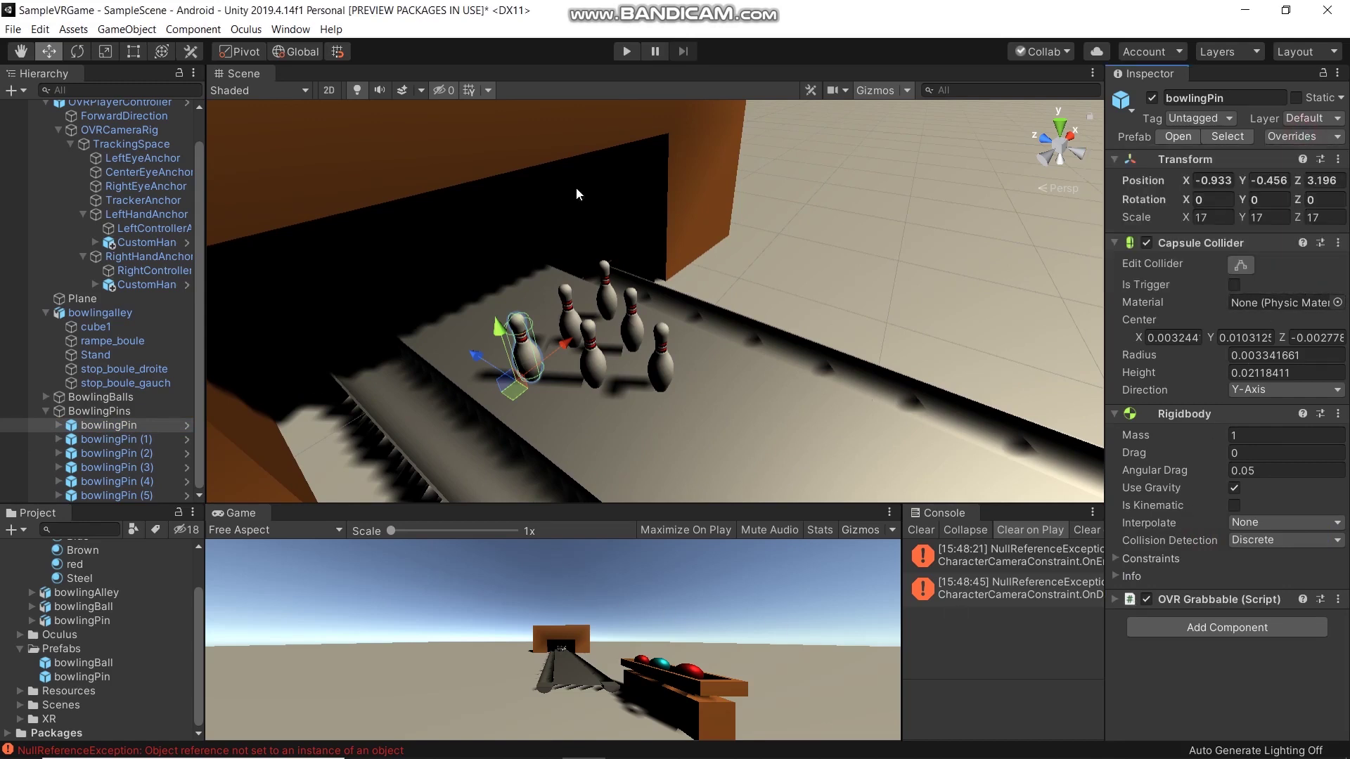
# Step: Save the scene and run a play test of the bowling game
pyautogui.hotkey('ctrl', 's')
pyautogui.scroll(-3, 819, 452)
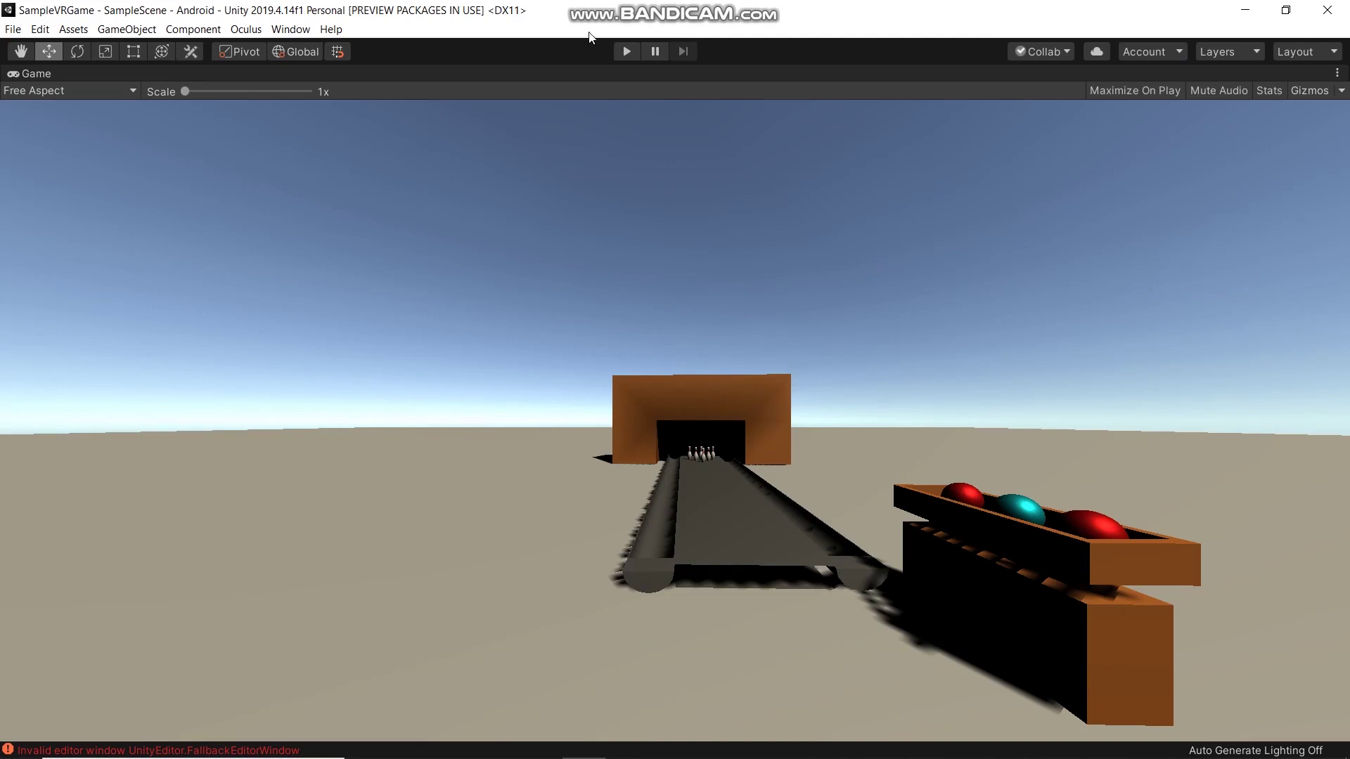
pyautogui.click(625, 55)
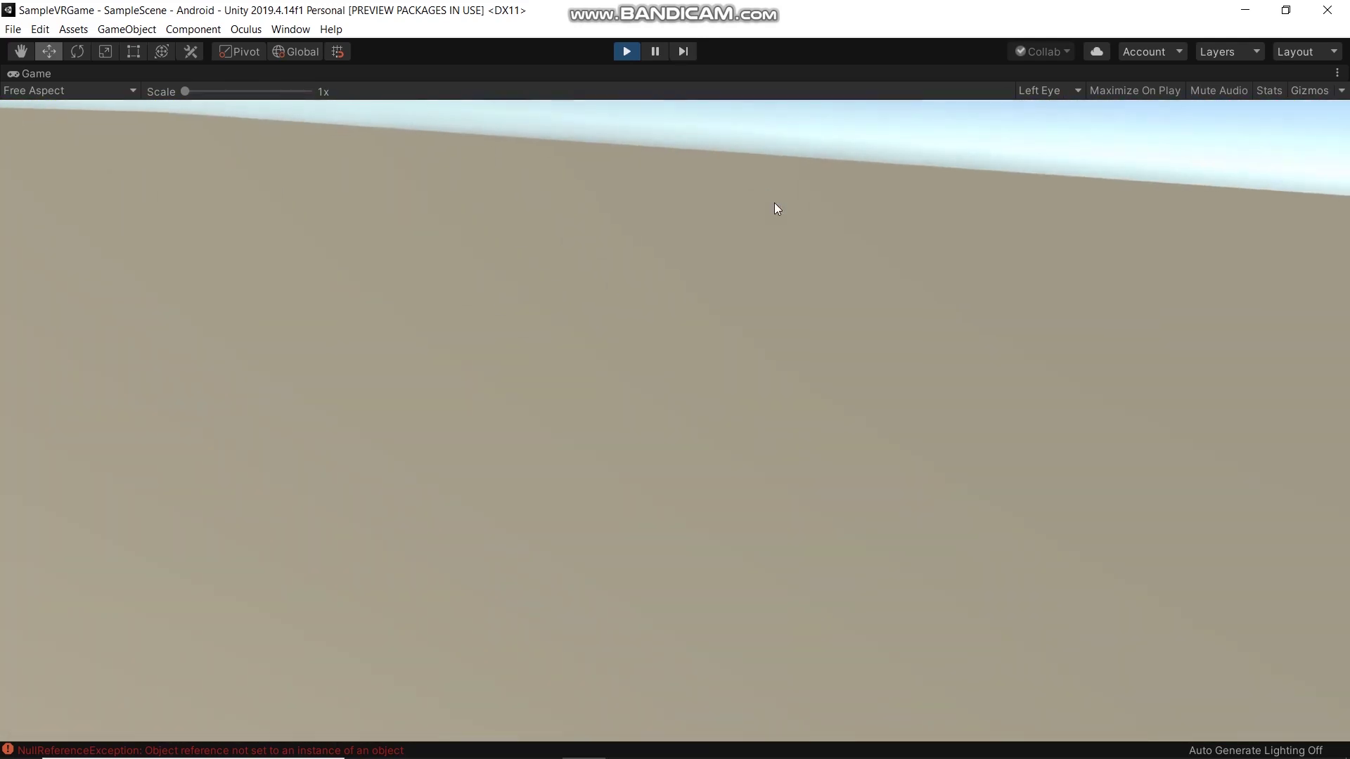
pyautogui.hotkey('ctrl', 'p')
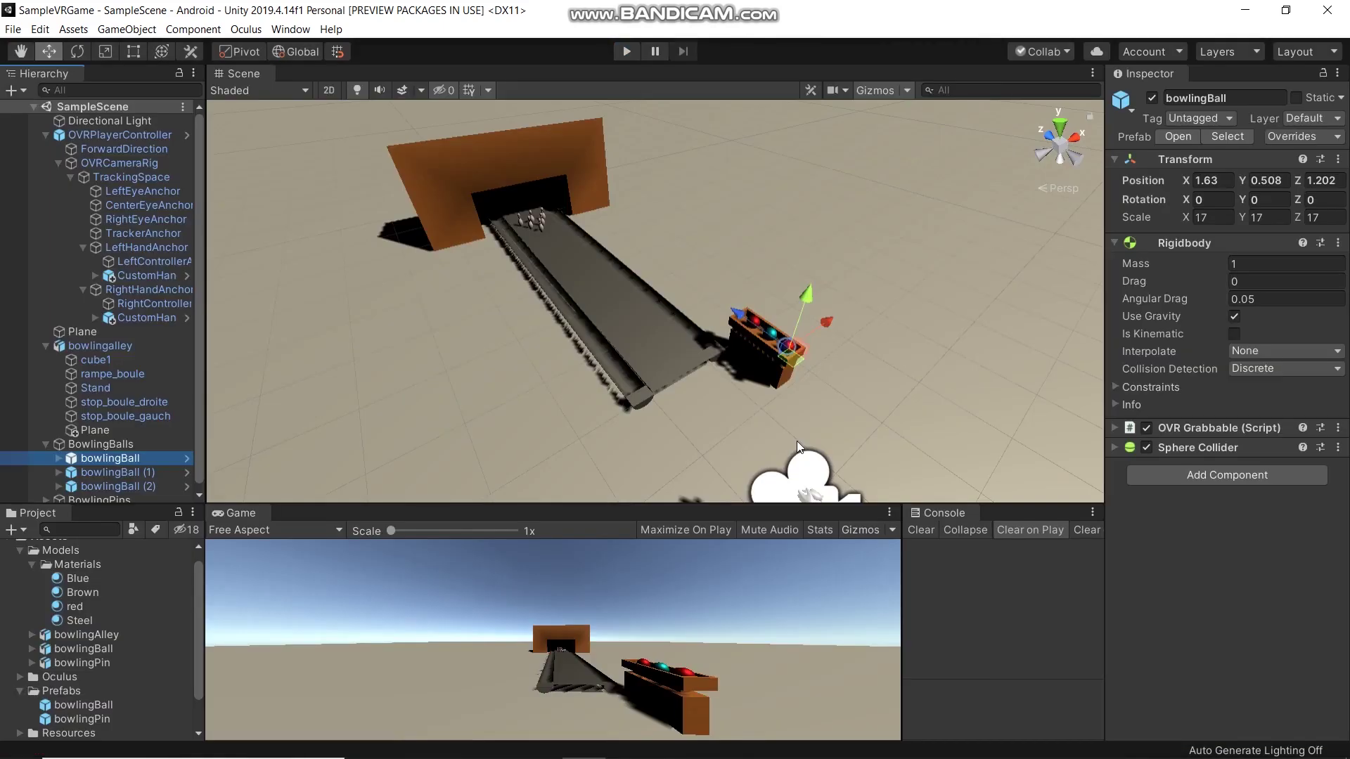